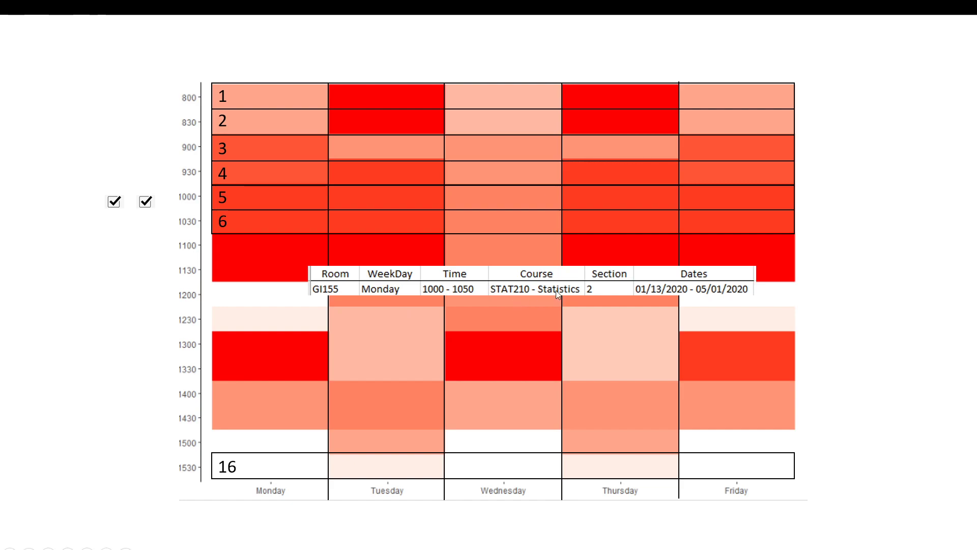
# - Advance the heatmap presentation to the Monday, Wednesday and Friday check marks, end the slide show and minimize it
pyautogui.click(426, 372)
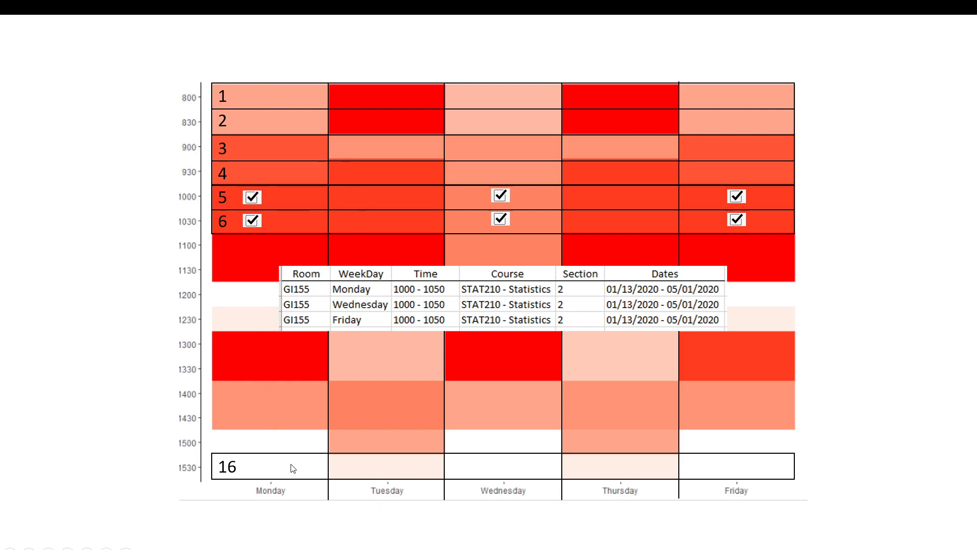
pyautogui.press('Escape')
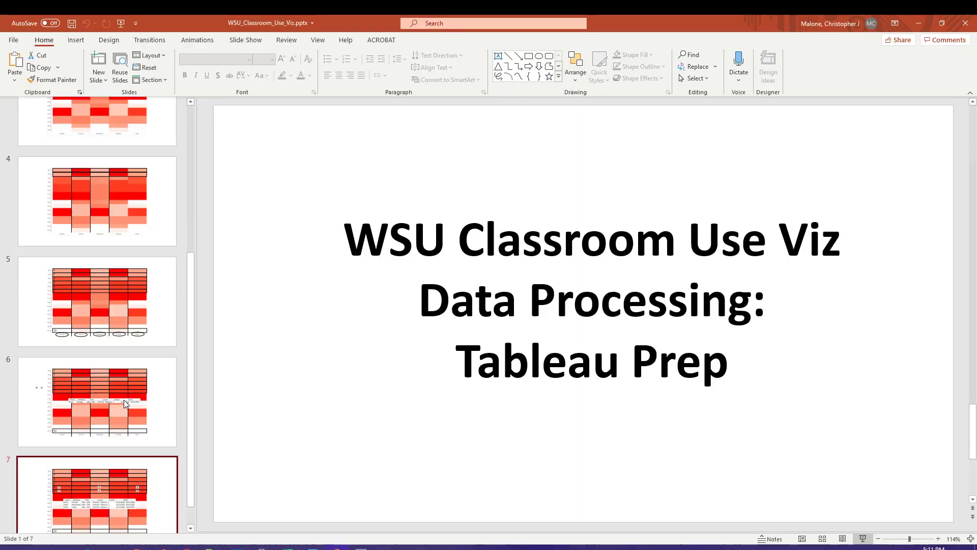
pyautogui.click(923, 24)
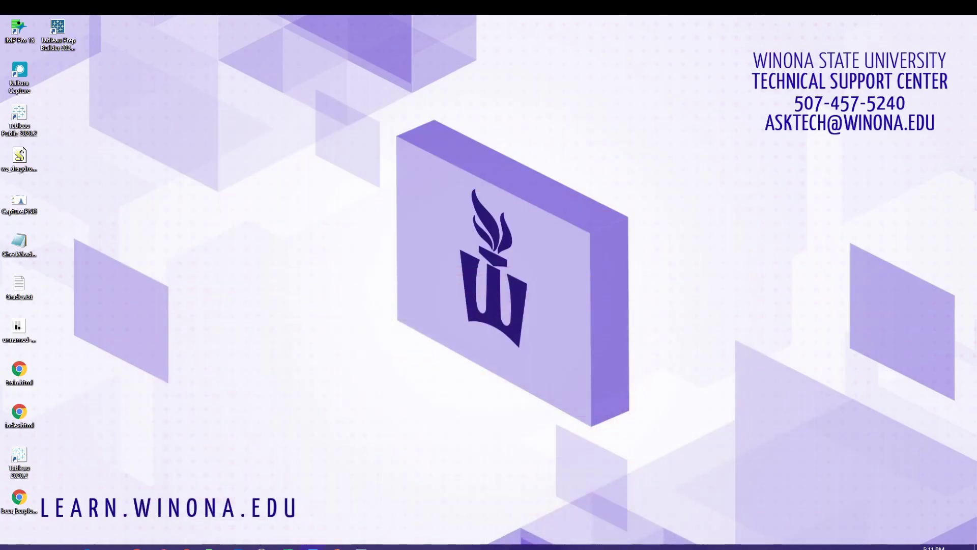
# - Bring WSUClassroomUse_DataProcessing_Checklist.docx onto the main screen, maximize its window and review the first filtering procedures
pyautogui.moveTo(0, 285); pyautogui.dragTo(563, 87)
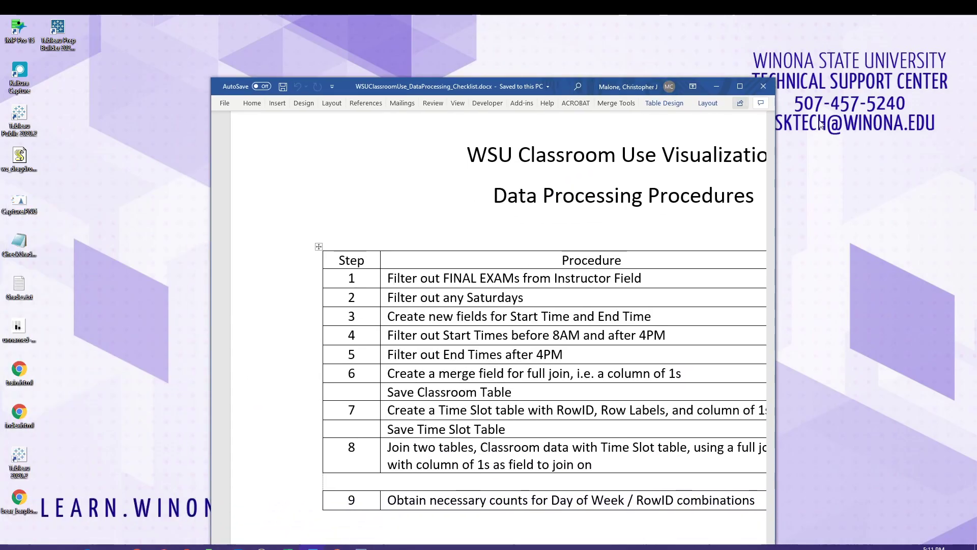
pyautogui.moveTo(774, 143); pyautogui.dragTo(934, 142)
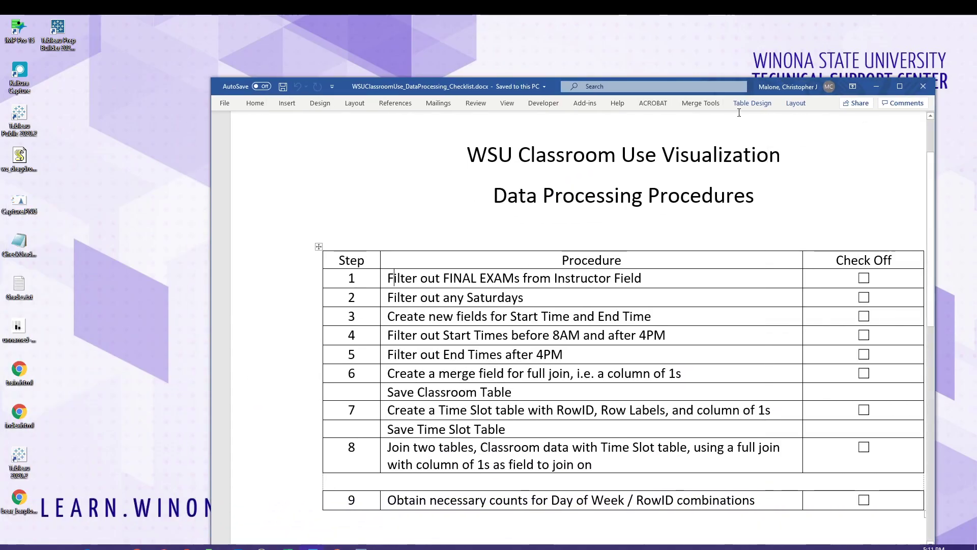
pyautogui.moveTo(754, 87); pyautogui.dragTo(684, 34)
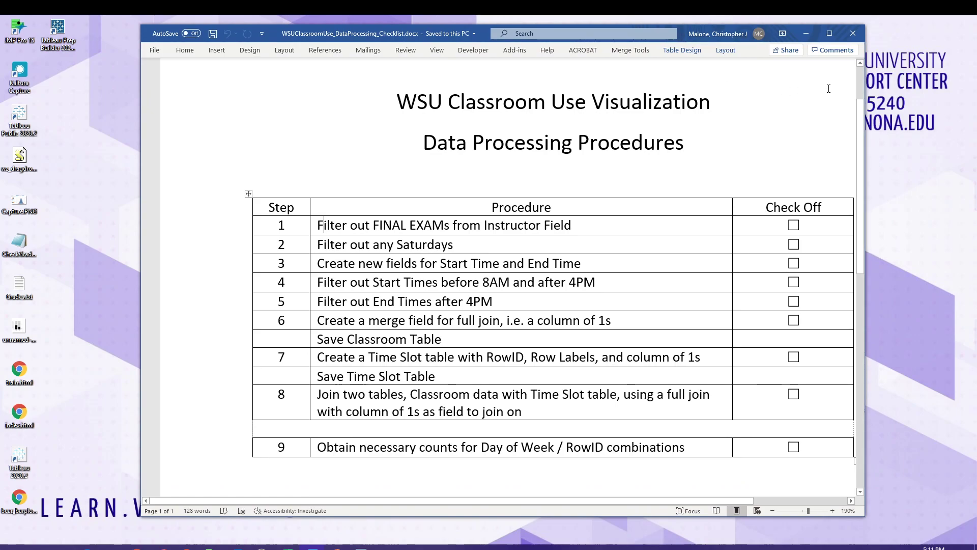
pyautogui.click(829, 33)
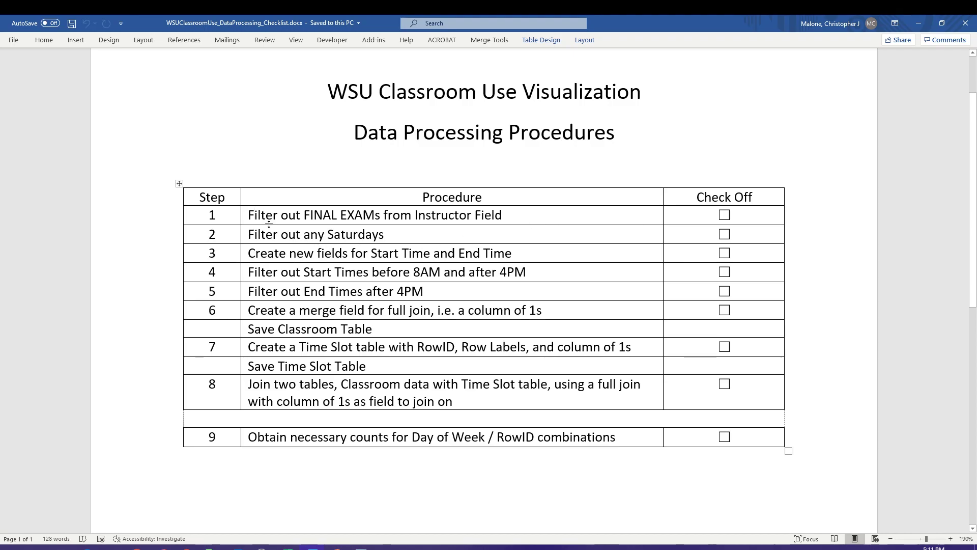
pyautogui.moveTo(267, 217); pyautogui.dragTo(455, 217)
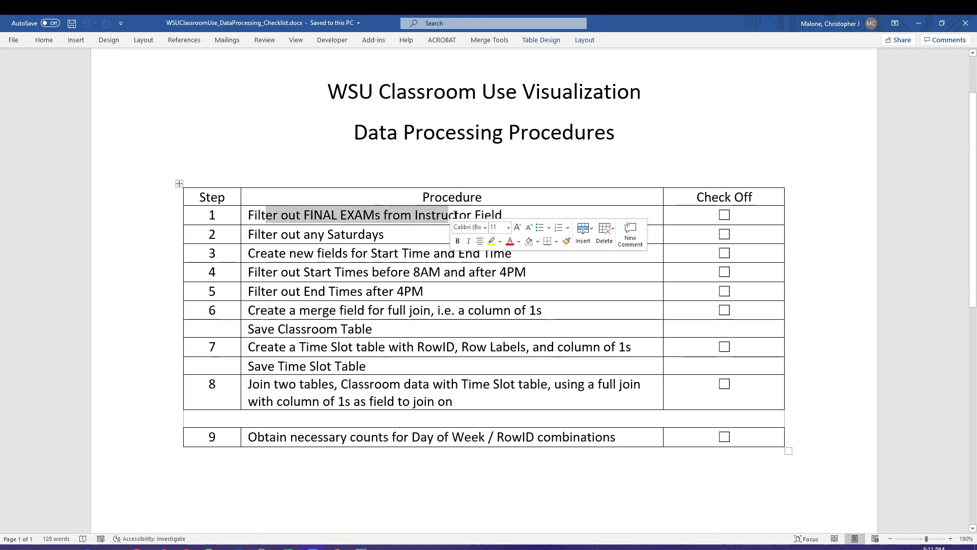
pyautogui.click(346, 233)
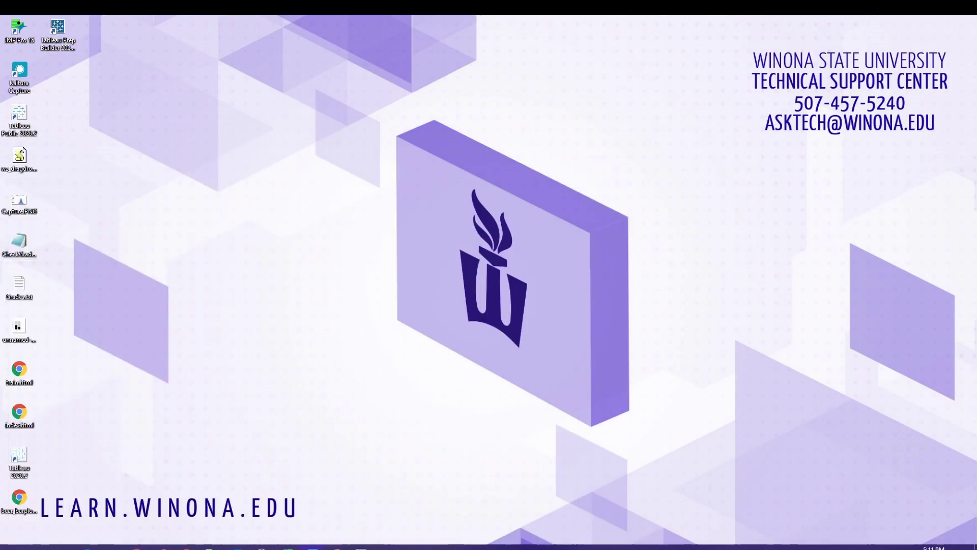
# - Switch to Tableau Prep Builder and inspect WSU_Classroom_Use_Gild_TableauPrep.csv in Excel over it, widening the Time column
pyautogui.click(361, 547)
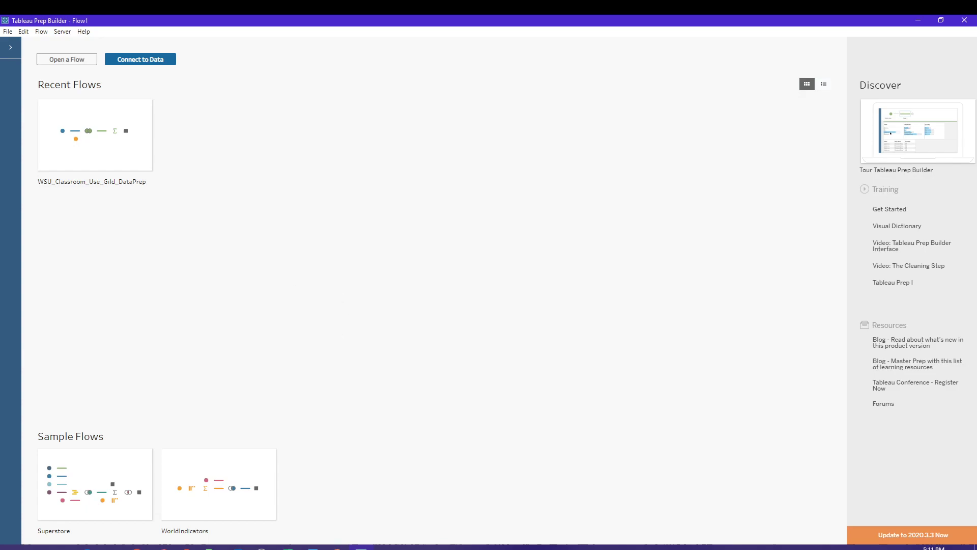
pyautogui.moveTo(1, 432); pyautogui.dragTo(594, 130)
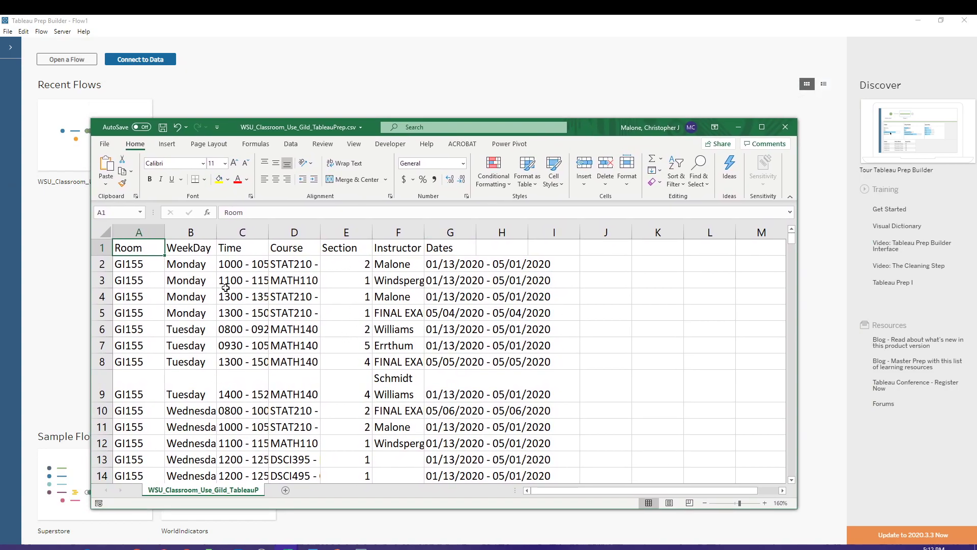
pyautogui.moveTo(137, 263); pyautogui.dragTo(499, 263)
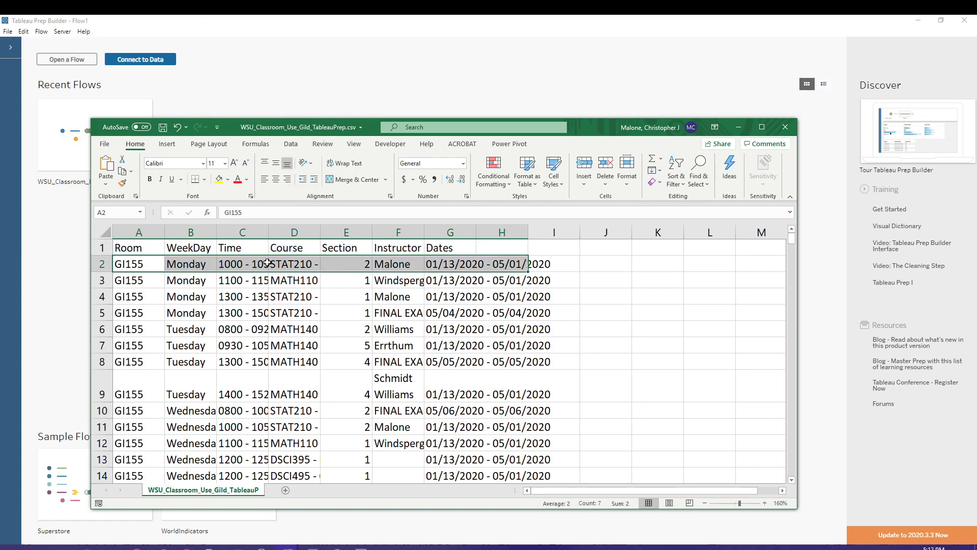
pyautogui.moveTo(268, 232); pyautogui.dragTo(293, 232)
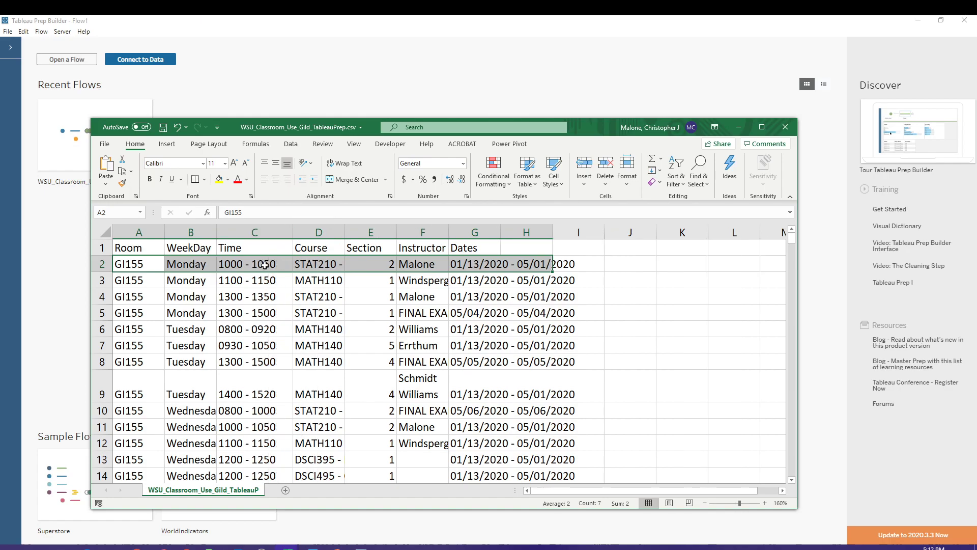
pyautogui.moveTo(591, 127); pyautogui.dragTo(0, 209)
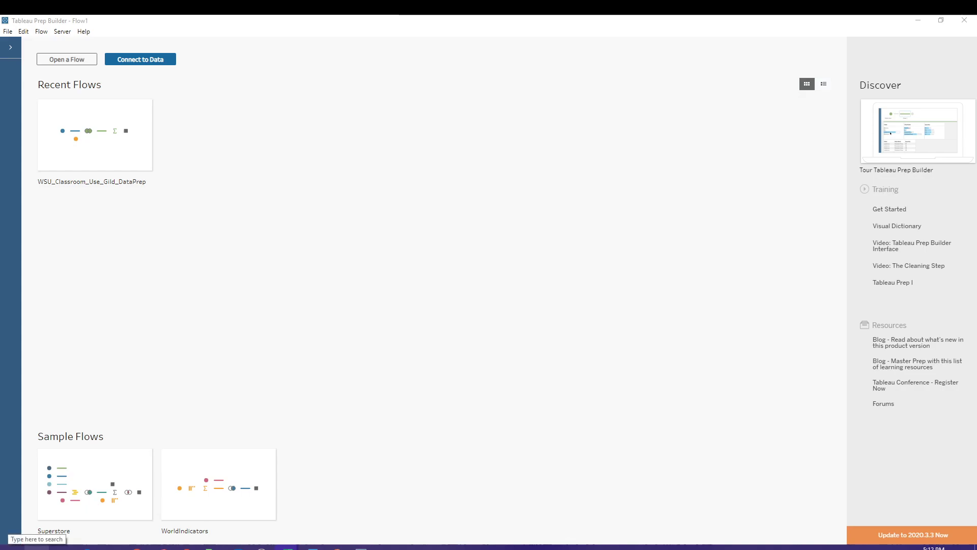
# - Search the computer for Software Center, look up Tableau Prep Builder among its applications and minimize the window
pyautogui.click(36, 546)
pyautogui.write('s')
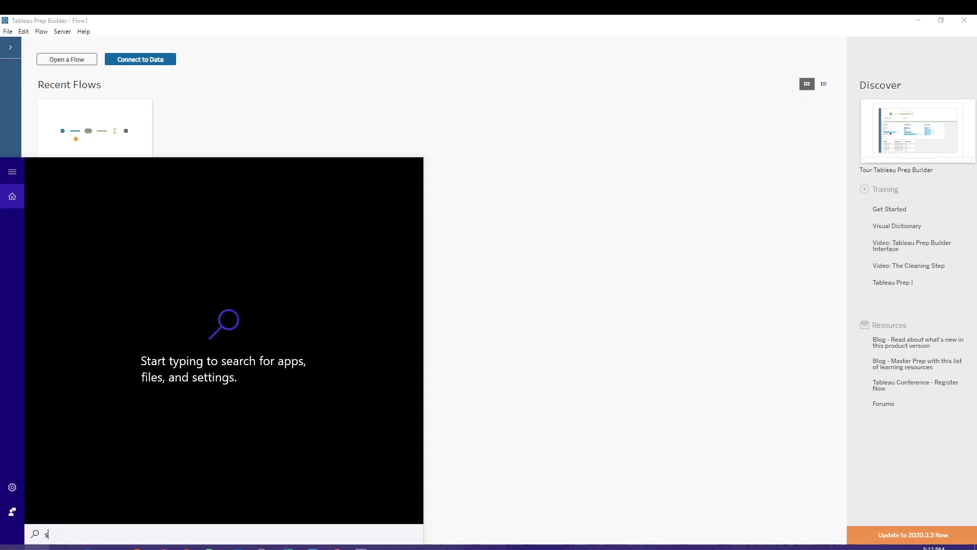
pyautogui.write('of')
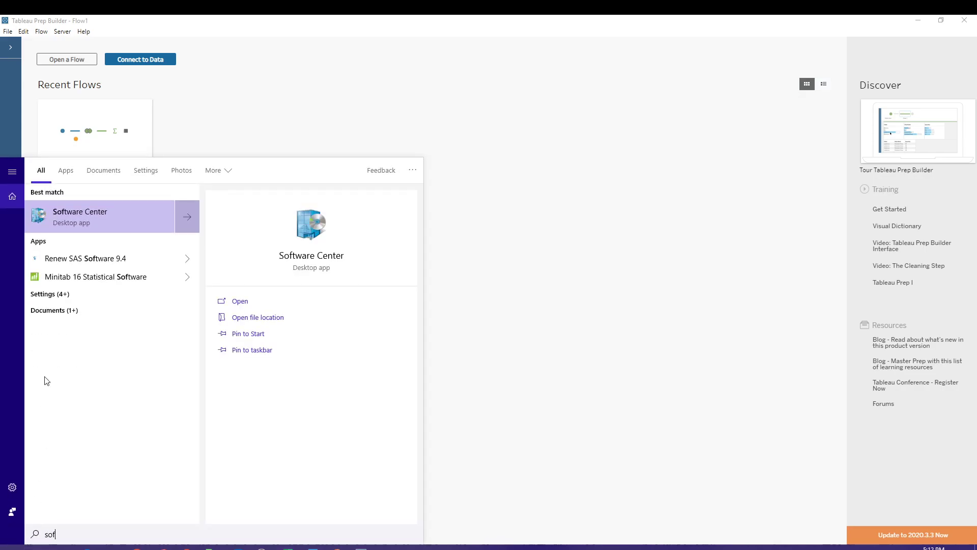
pyautogui.click(88, 215)
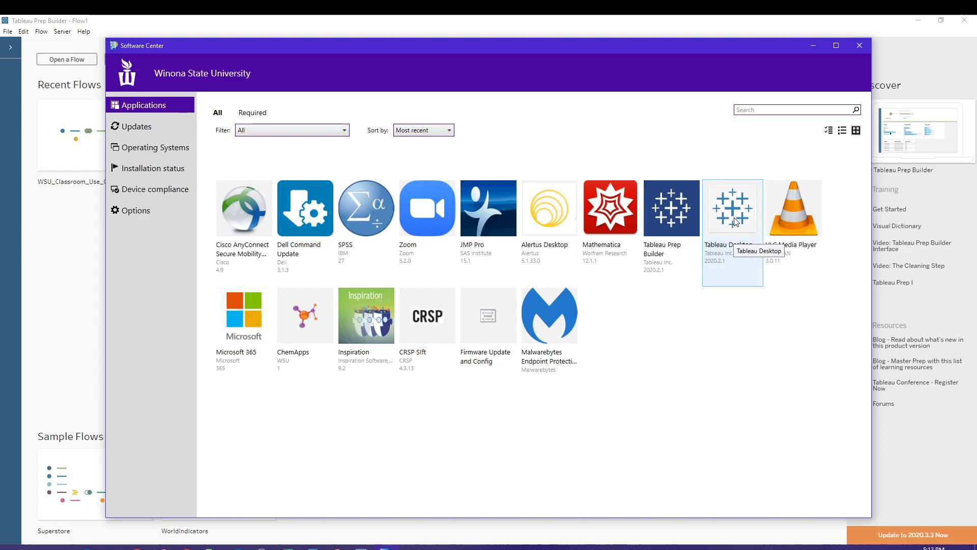
pyautogui.click(671, 208)
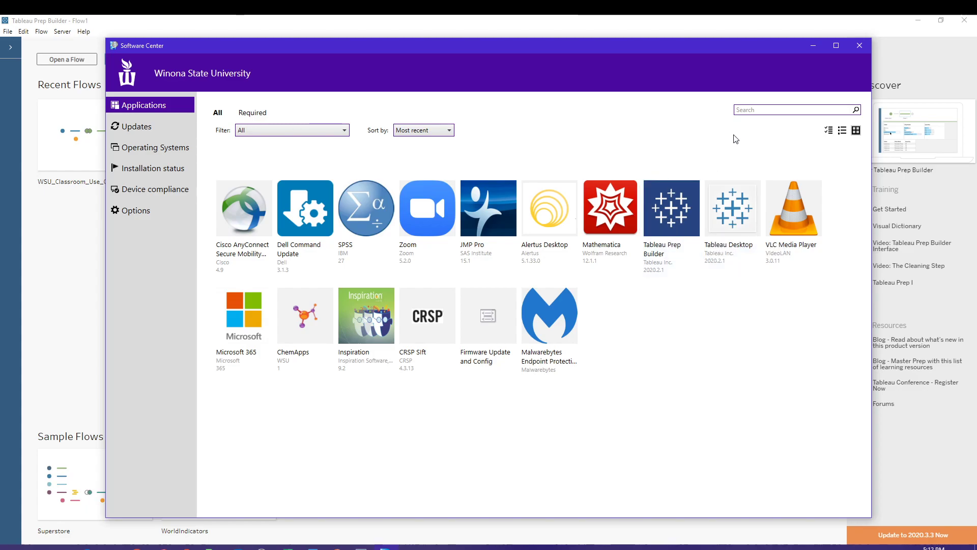
pyautogui.click(814, 46)
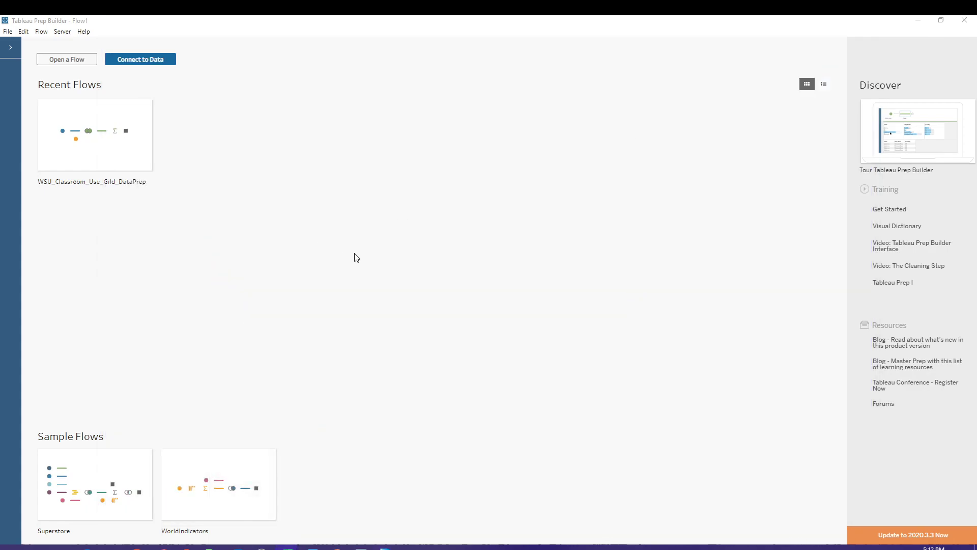
# - Connect Tableau Prep Builder to the text file WSU_Classroom_Use_Gild_TableauPrep.csv
pyautogui.click(142, 60)
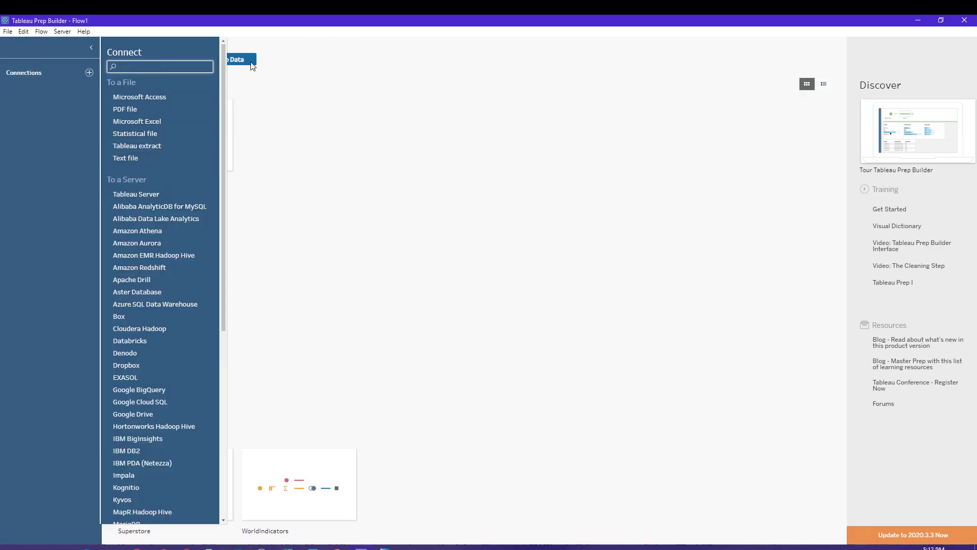
pyautogui.click(128, 159)
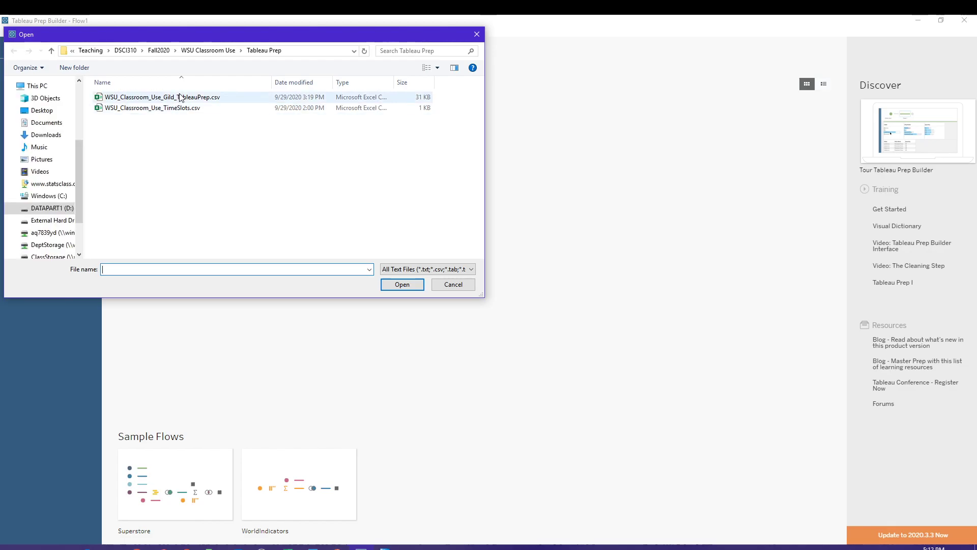
pyautogui.click(182, 98)
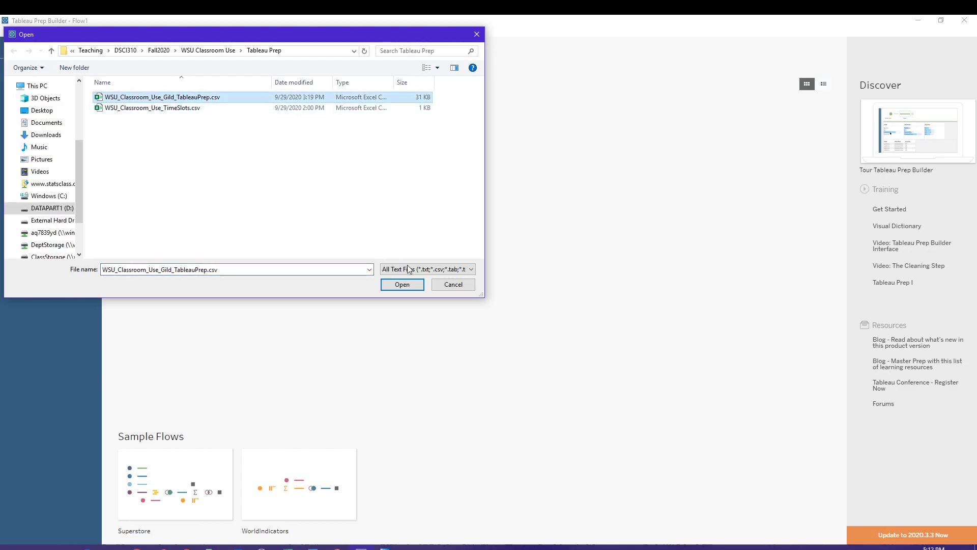
pyautogui.click(402, 284)
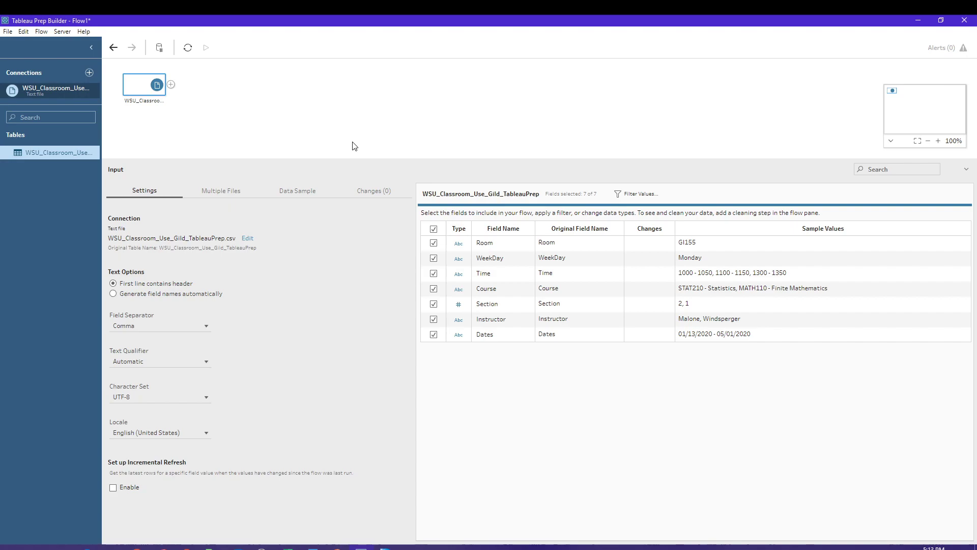
# - Add a Clean Step after the classroom input and check its rows in the data grid before returning to the profile view
pyautogui.click(171, 86)
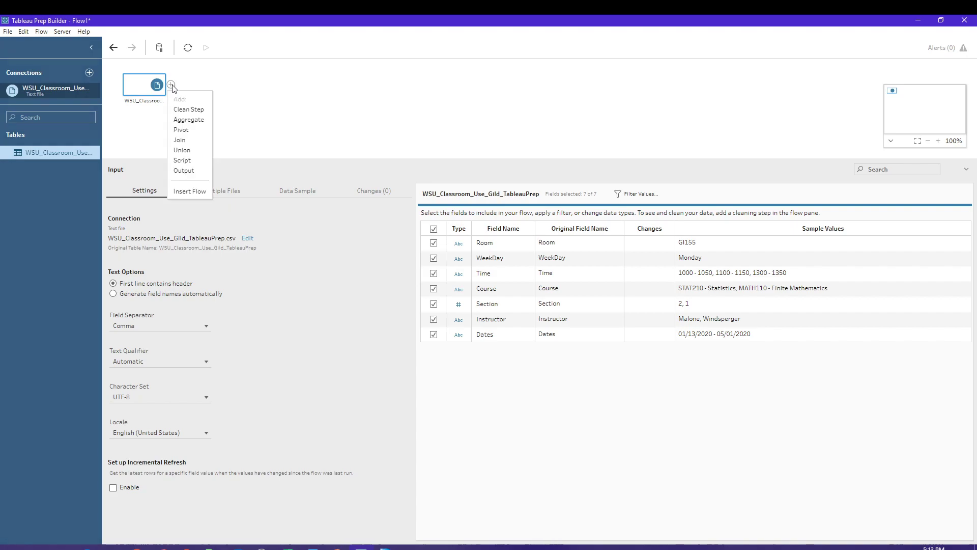
pyautogui.click(195, 112)
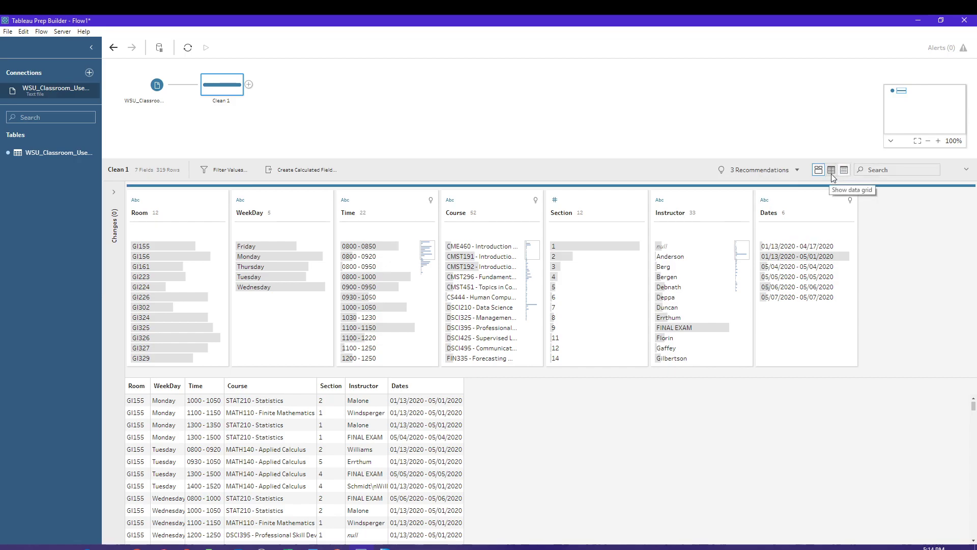
pyautogui.click(832, 172)
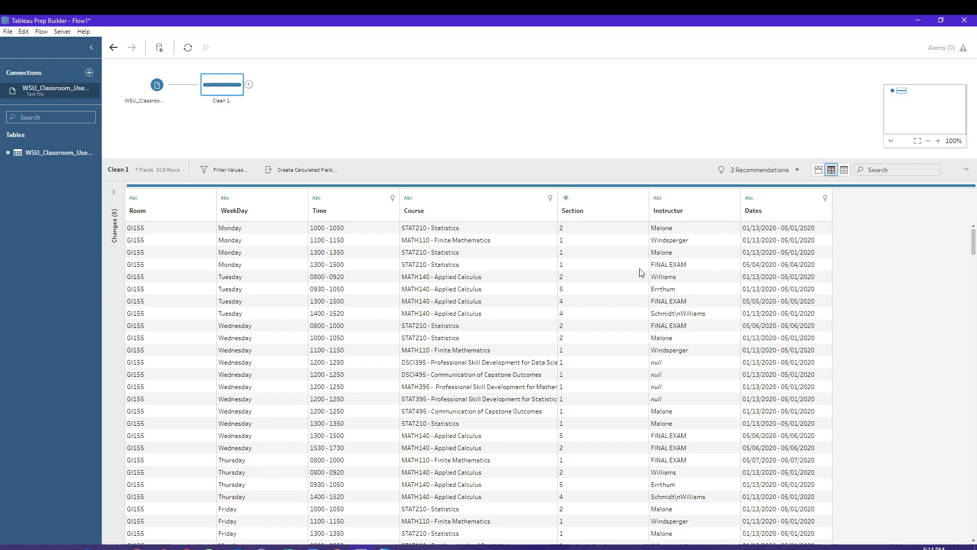
pyautogui.click(819, 170)
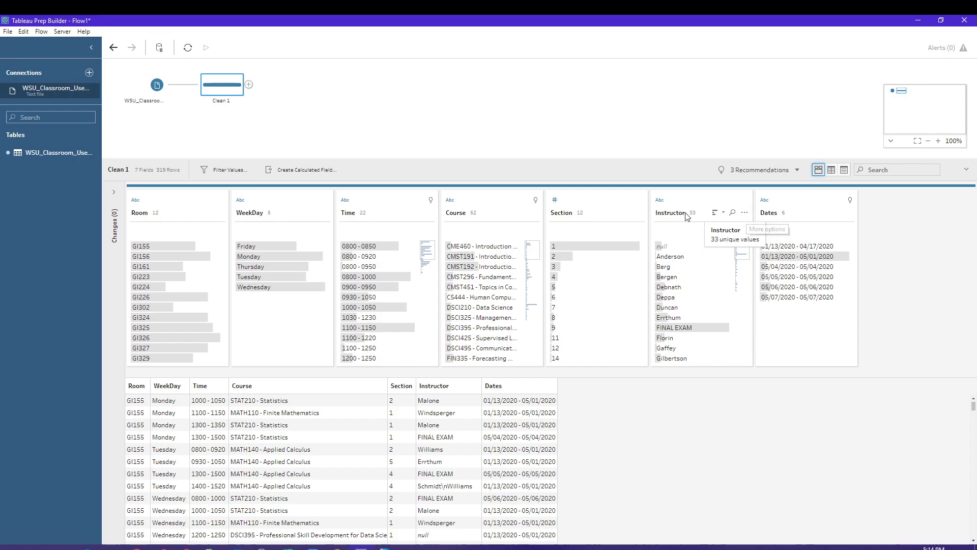
# - Filter the Instructor field by selected values, keeping everything except FINAL EXAM, and expand the step's list of changes
pyautogui.click(745, 212)
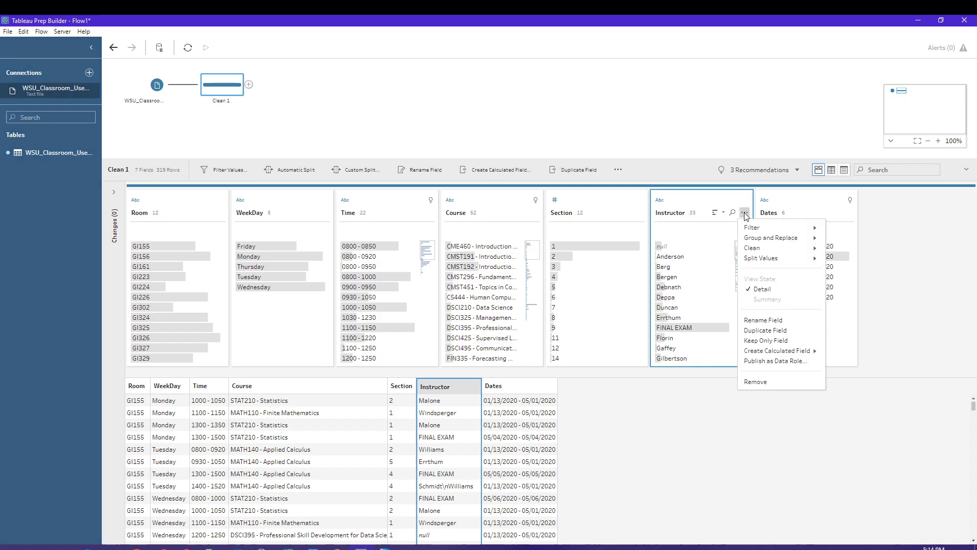
pyautogui.moveTo(814, 228)
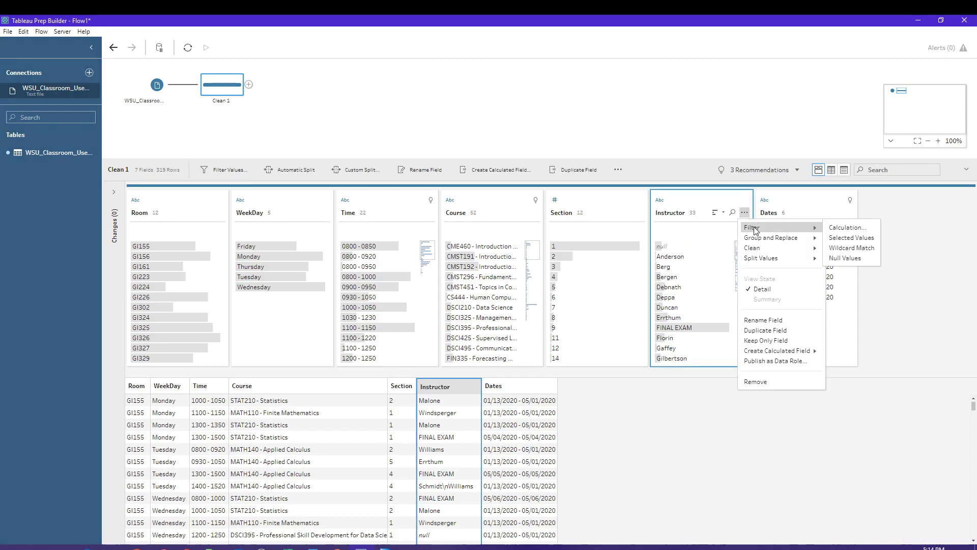
pyautogui.click(848, 238)
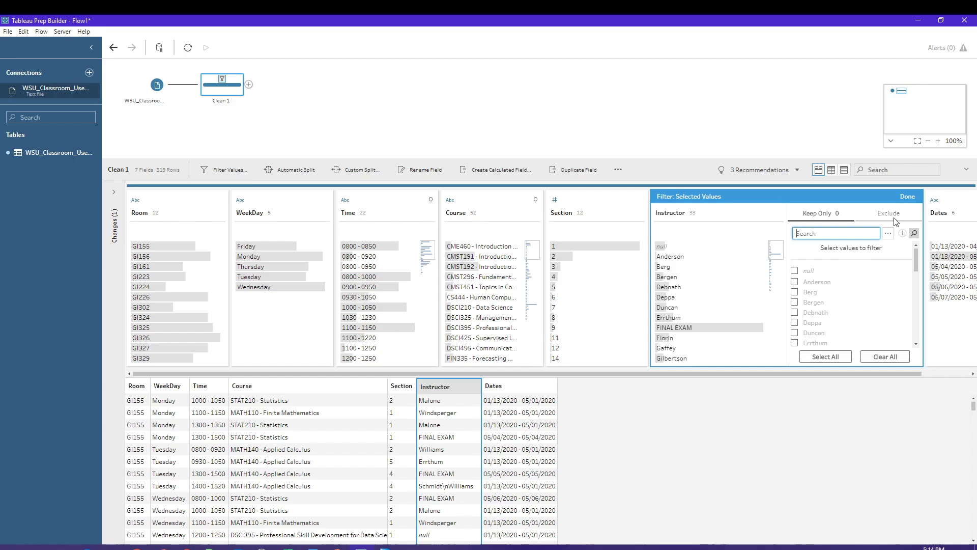
pyautogui.click(823, 357)
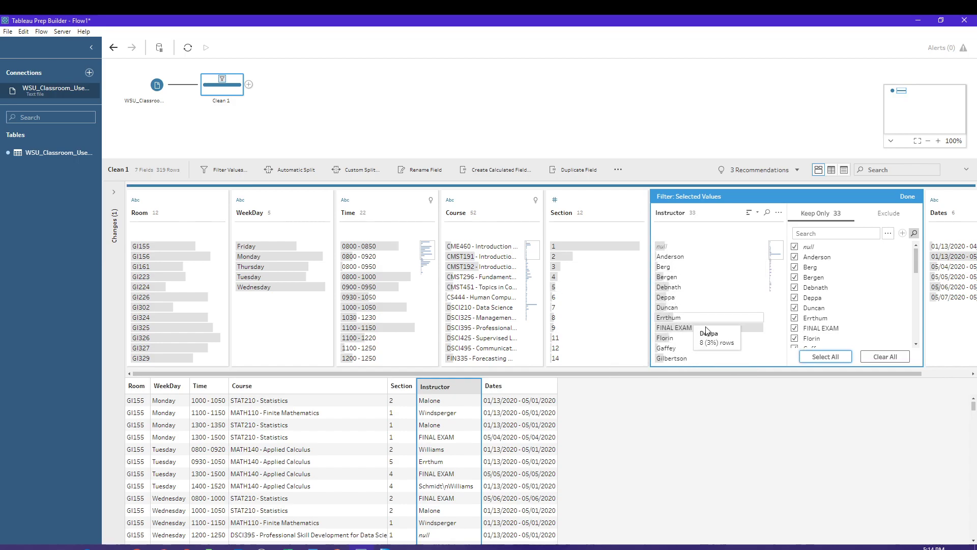
pyautogui.click(795, 329)
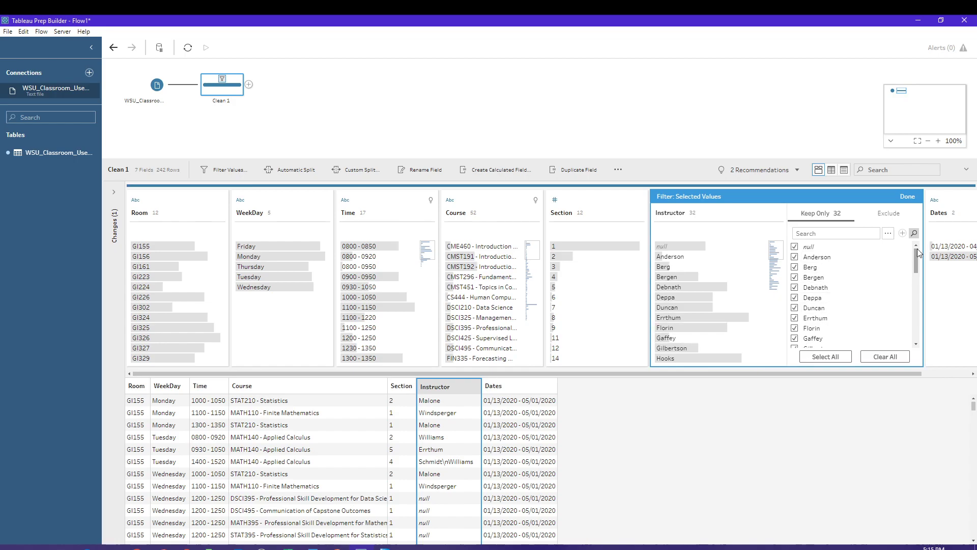
pyautogui.moveTo(916, 252); pyautogui.dragTo(917, 271)
pyautogui.scroll(2, 916, 269)
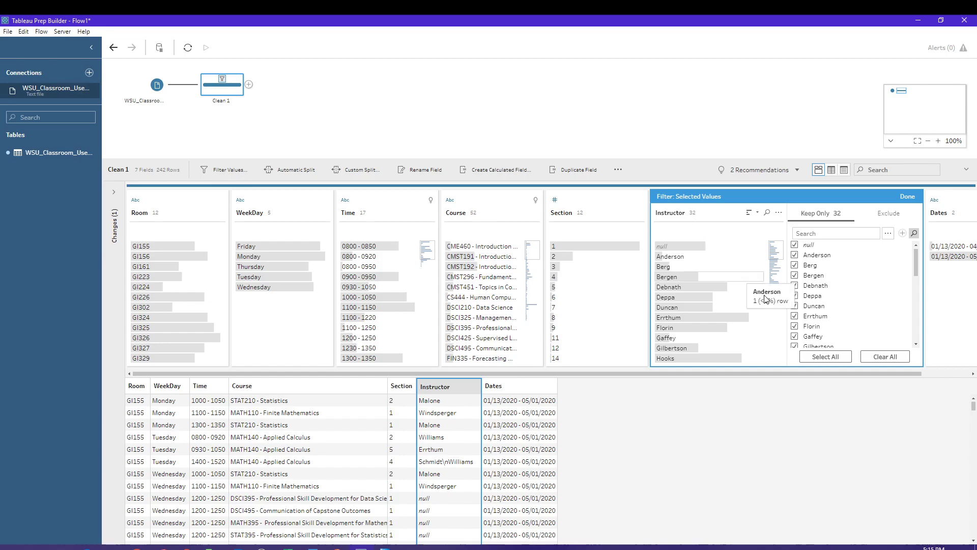
pyautogui.click(908, 197)
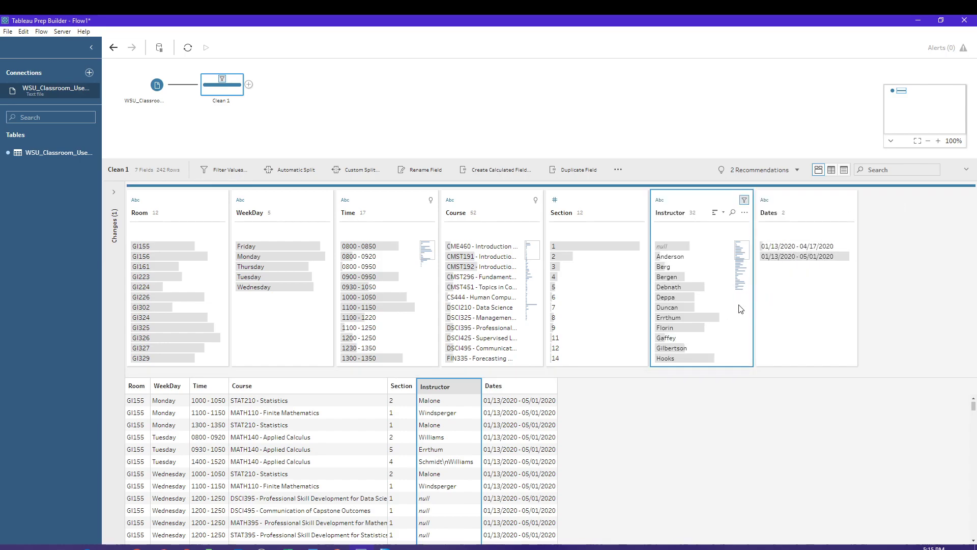
pyautogui.click(113, 191)
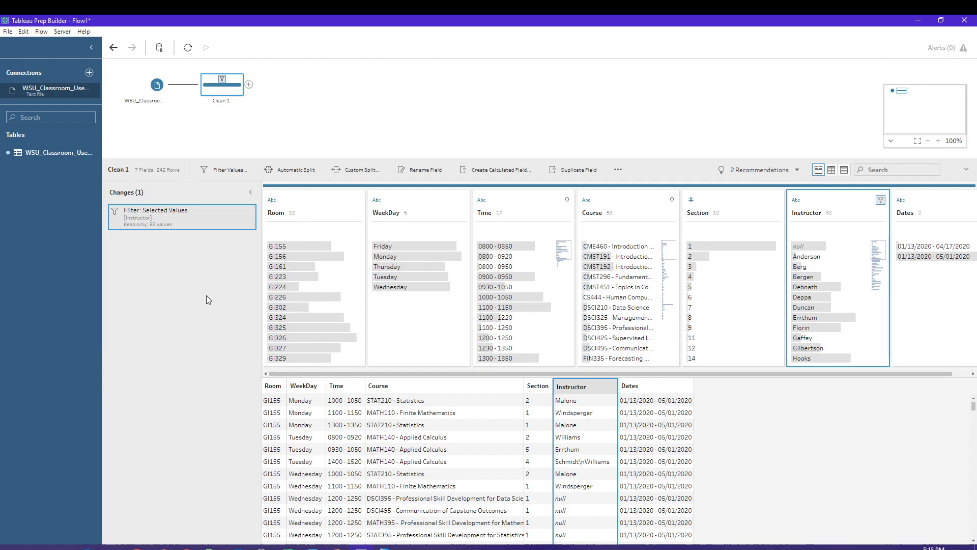
# - Collapse the connections pane while keeping the Clean step's list of changes expanded
pyautogui.click(251, 192)
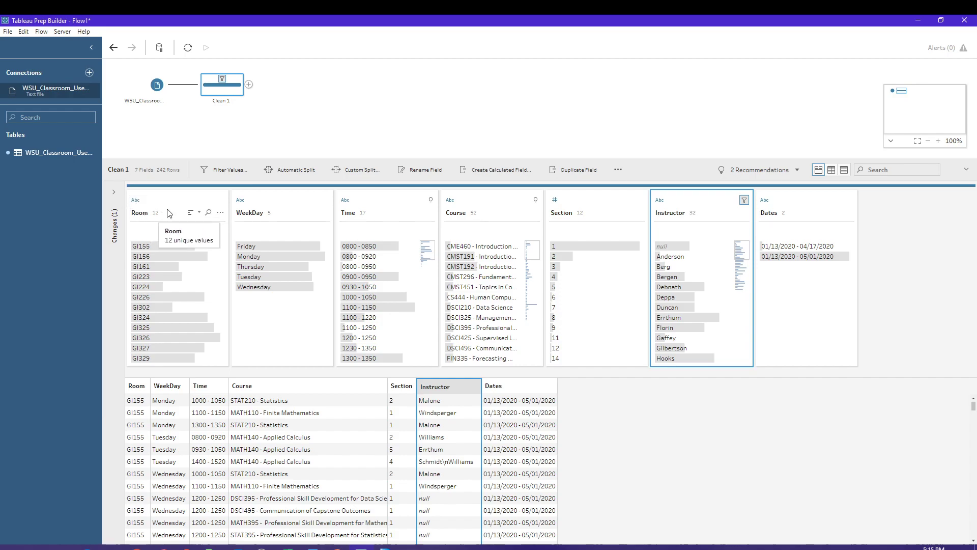
pyautogui.click(114, 194)
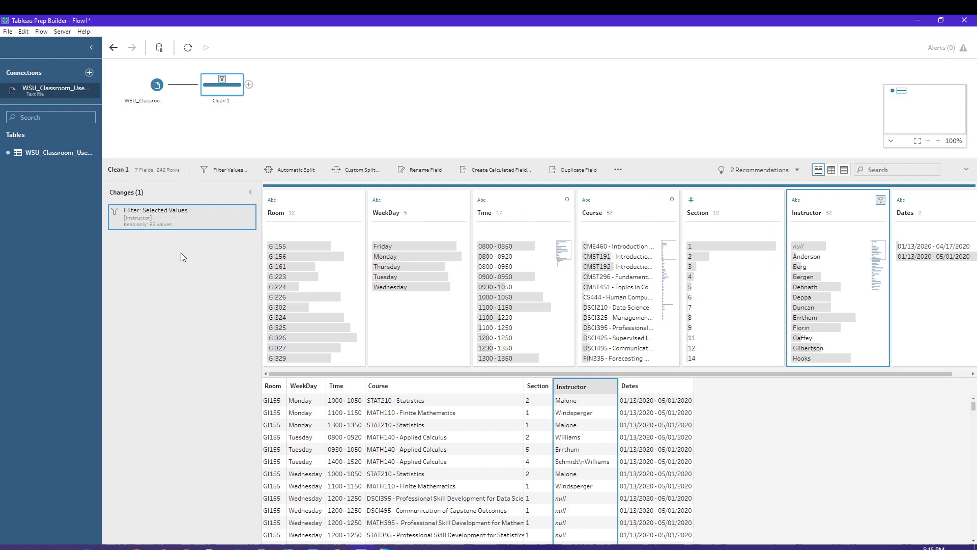
pyautogui.click(92, 50)
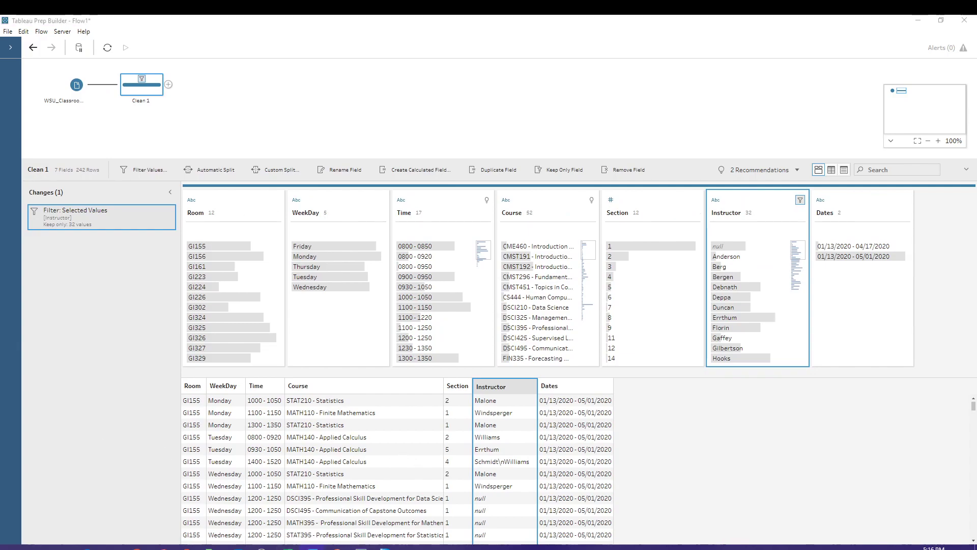
# - Check off the FINAL EXAMs filter in the Word checklist, and switch to PowerPoint to view slide 7 of WSU_Classroom_Use_Viz.pptx
pyautogui.moveTo(0, 315); pyautogui.dragTo(368, 43)
pyautogui.click(763, 231)
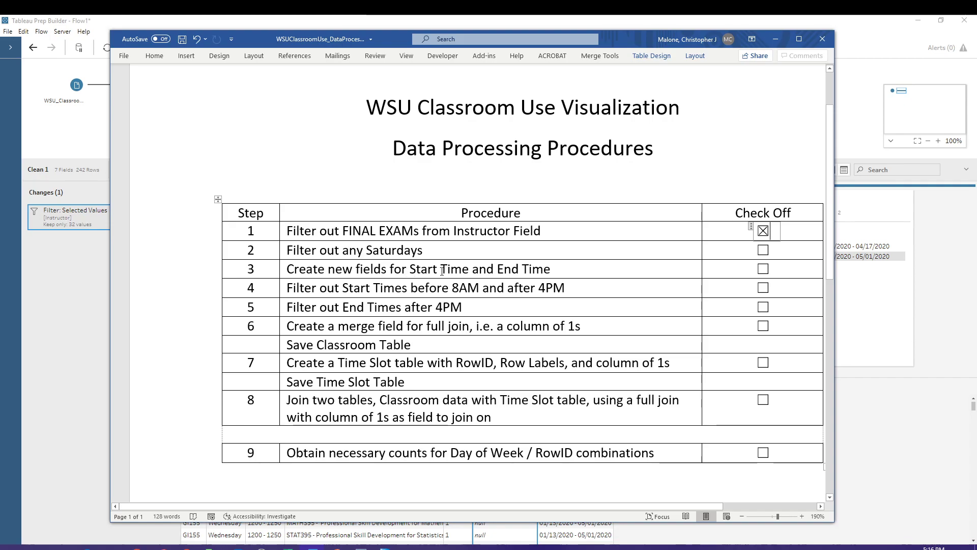
pyautogui.hotkey('alt', 'Tab')
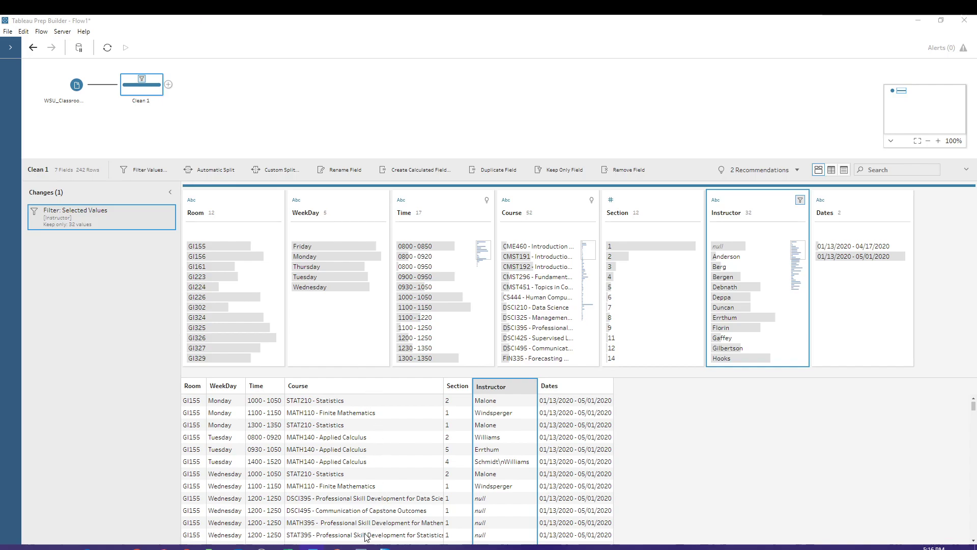
pyautogui.click(336, 547)
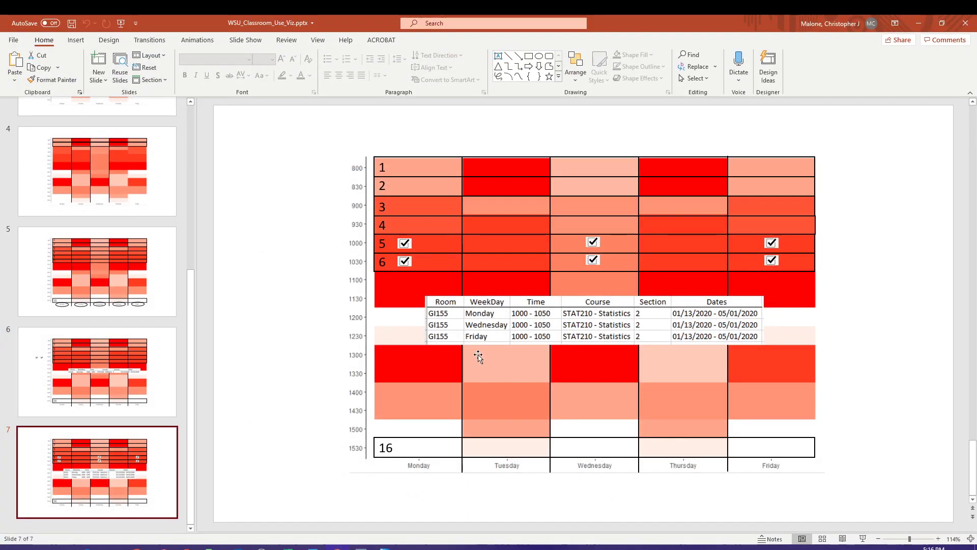
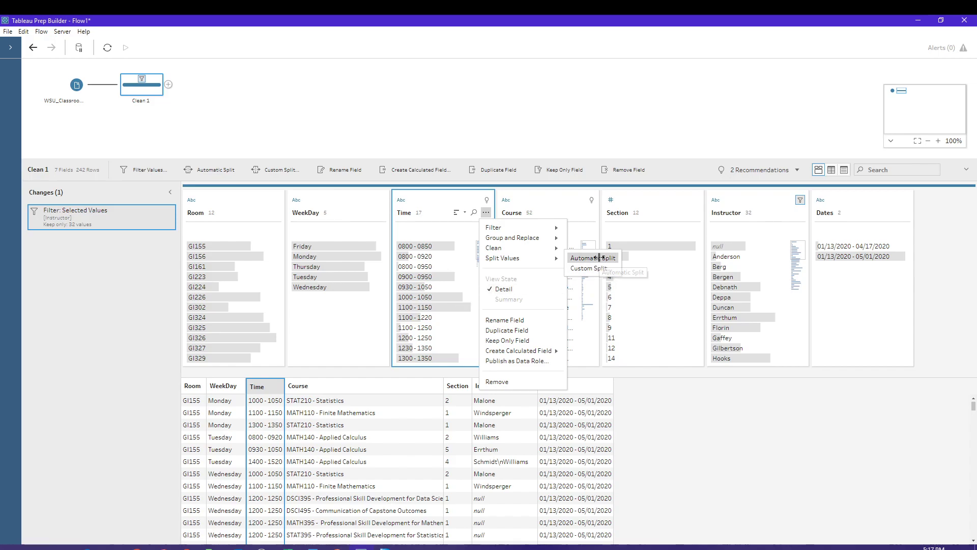
# - In Tableau Prep Builder, automatically split the Time field and rename the two resulting fields Start Time and End Time
pyautogui.click(593, 258)
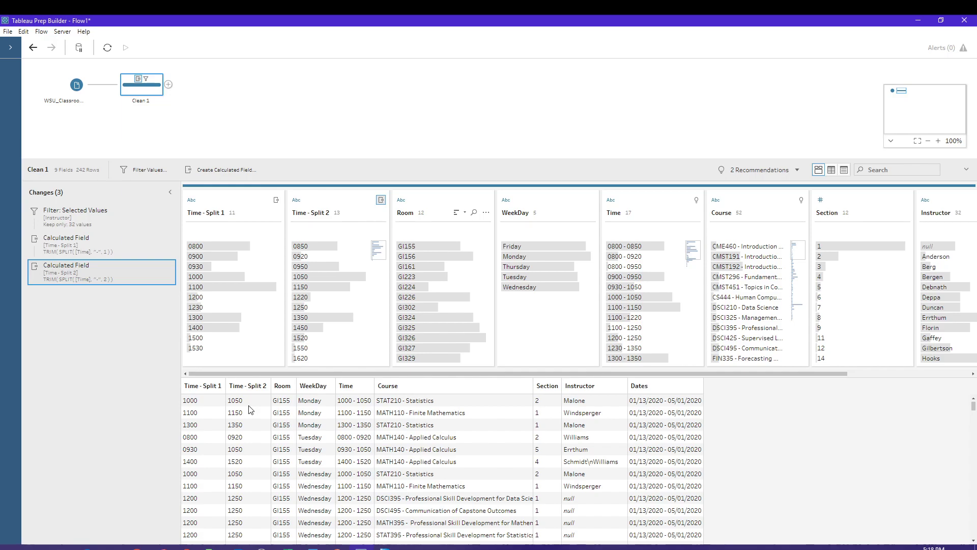
pyautogui.click(207, 214)
pyautogui.doubleClick(207, 214)
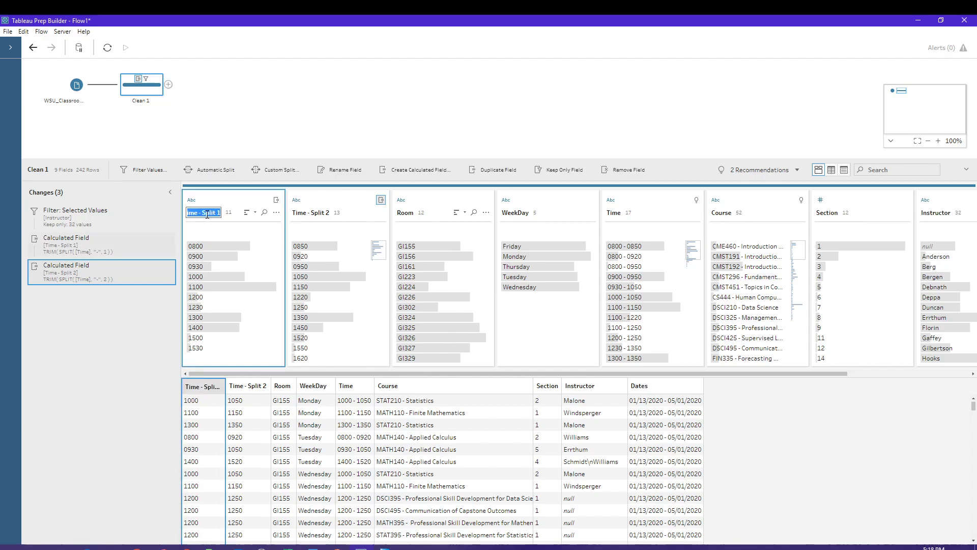
pyautogui.press('BackSpace')
pyautogui.doubleClick(300, 214)
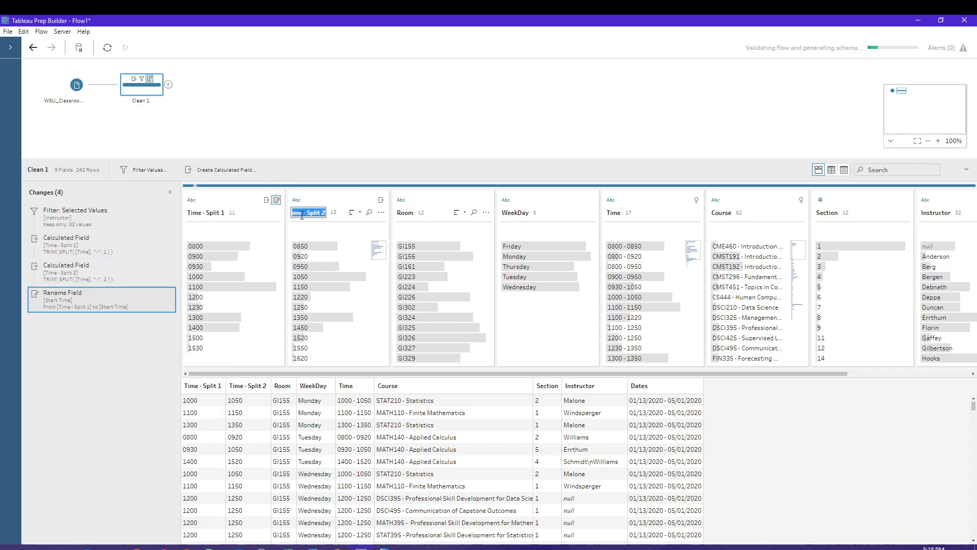
pyautogui.write('End Time')
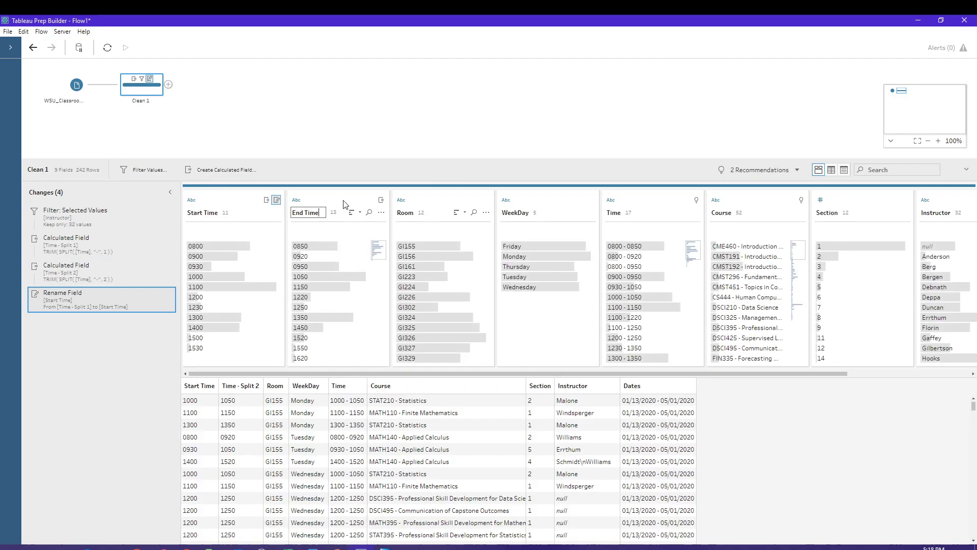
pyautogui.press('Return')
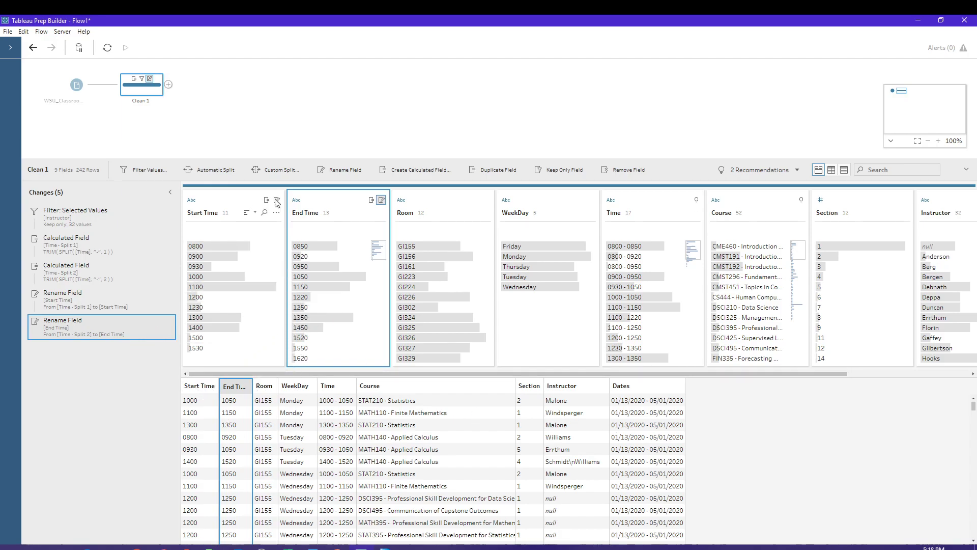
# - Move the Start Time and End Time fields to the end of the profile, after Dates
pyautogui.moveTo(277, 203); pyautogui.dragTo(962, 200)
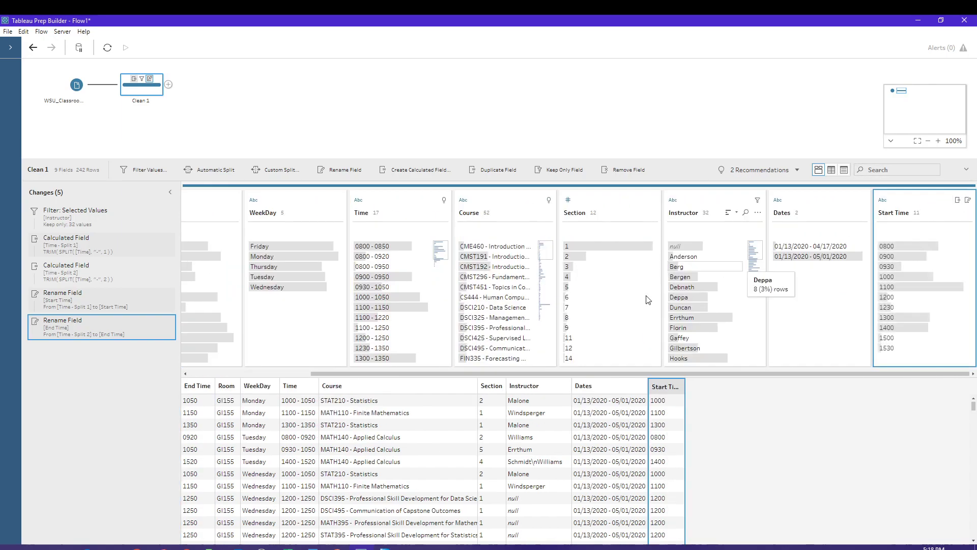
pyautogui.moveTo(359, 375); pyautogui.dragTo(242, 381)
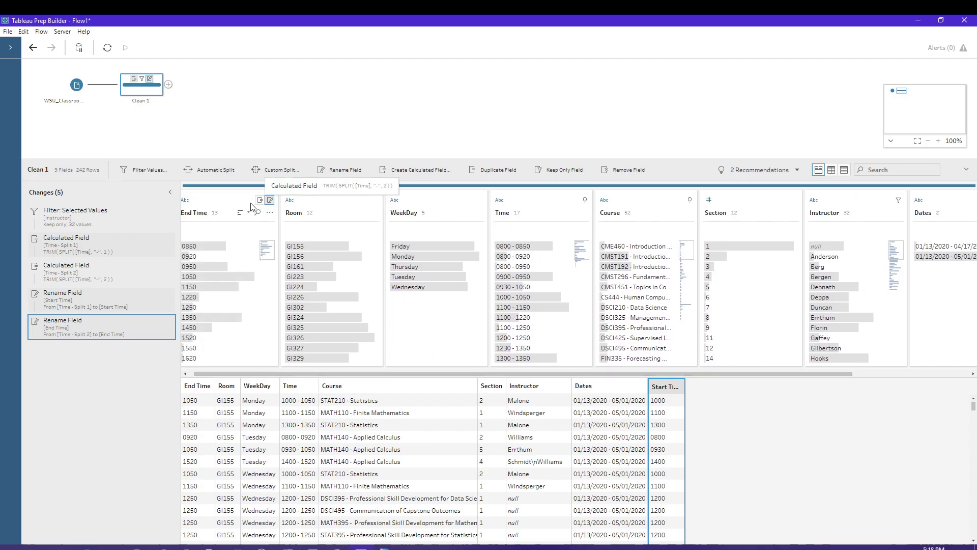
pyautogui.moveTo(250, 206); pyautogui.dragTo(935, 211)
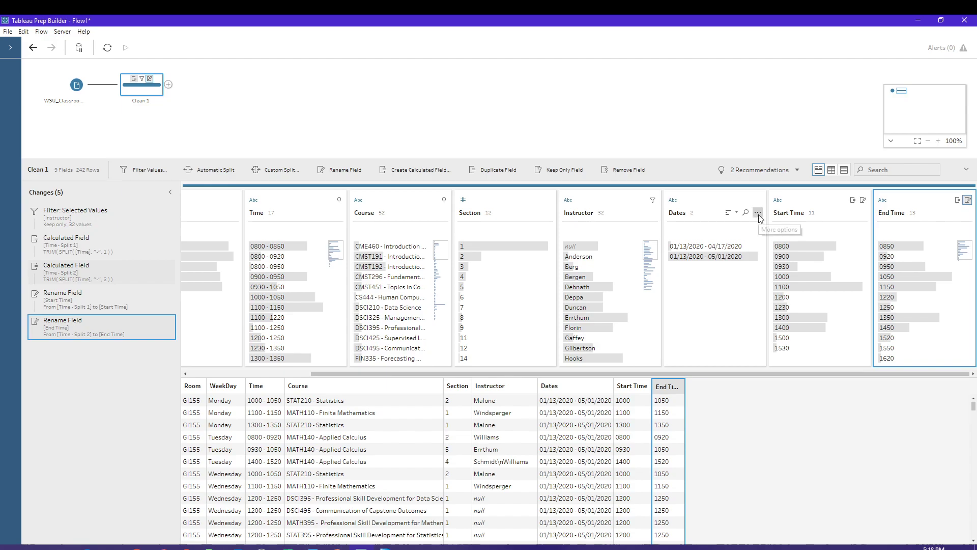
# - Remove the Dates and Section fields from the Clean step
pyautogui.click(758, 212)
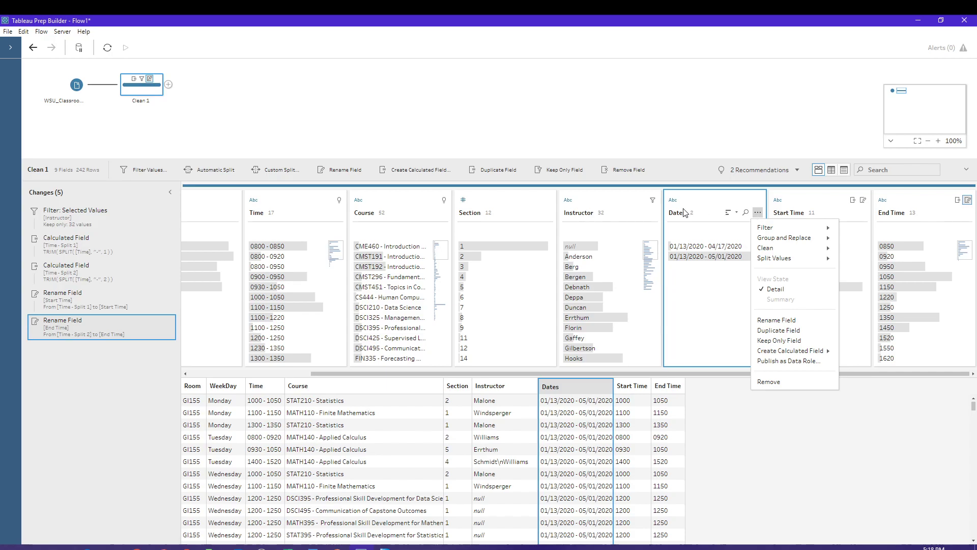
pyautogui.click(768, 382)
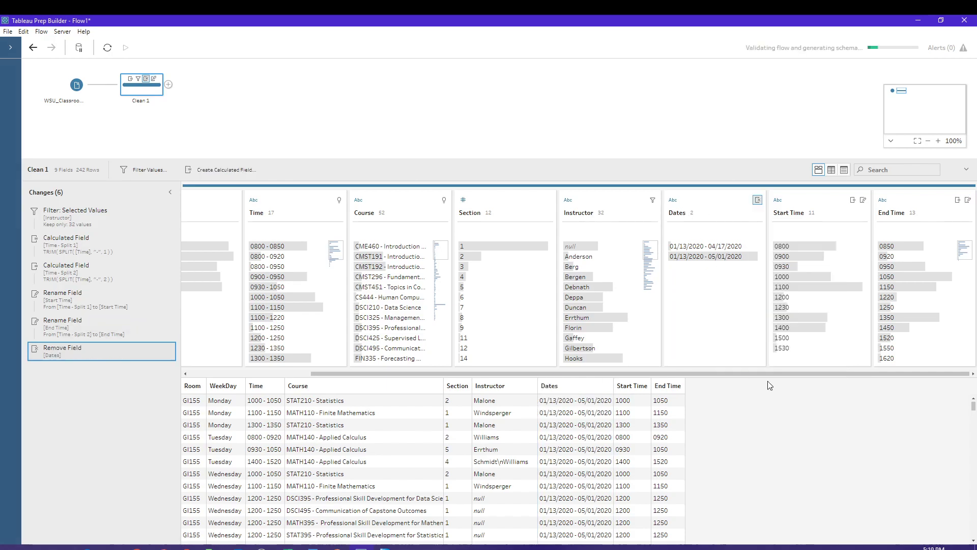
pyautogui.click(652, 213)
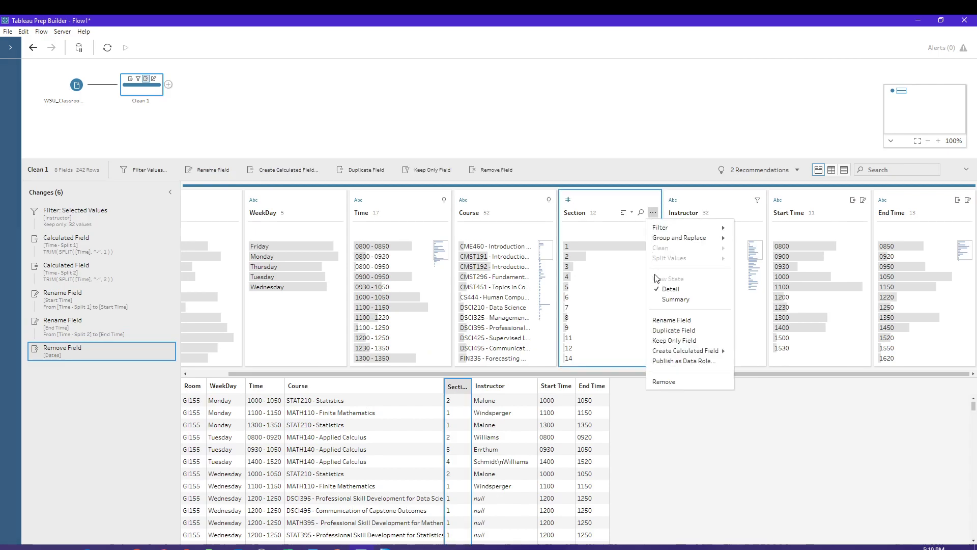
pyautogui.click(672, 381)
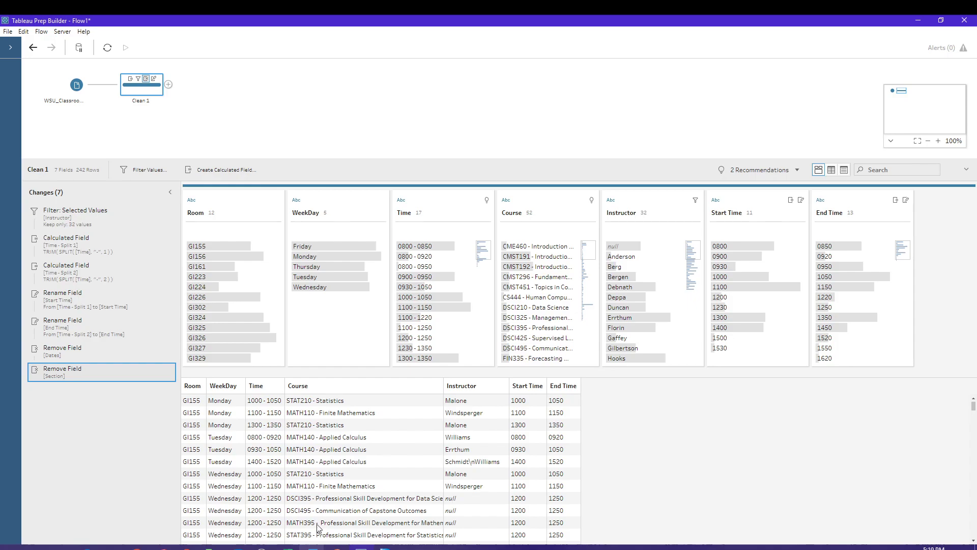
# - In the Word checklist, check off procedures 2 and 3, highlight "8AM and after 4PM" in procedure 4, and minimize the document
pyautogui.click(311, 547)
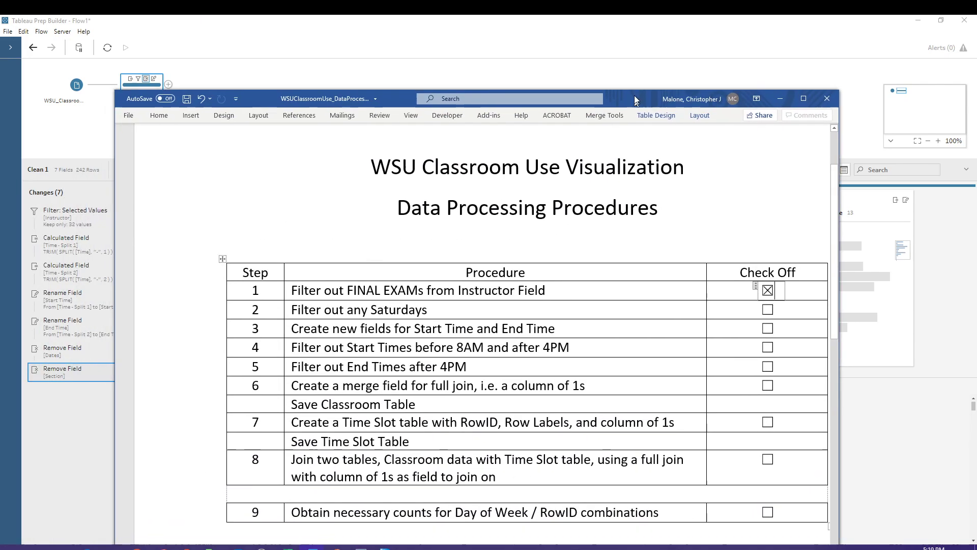
pyautogui.moveTo(634, 96); pyautogui.dragTo(647, 37)
pyautogui.click(780, 250)
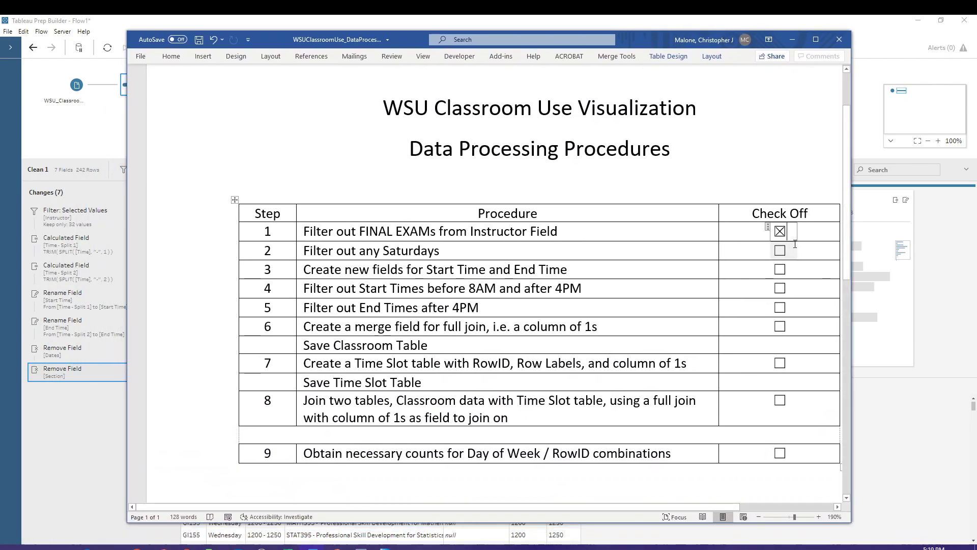
pyautogui.click(780, 269)
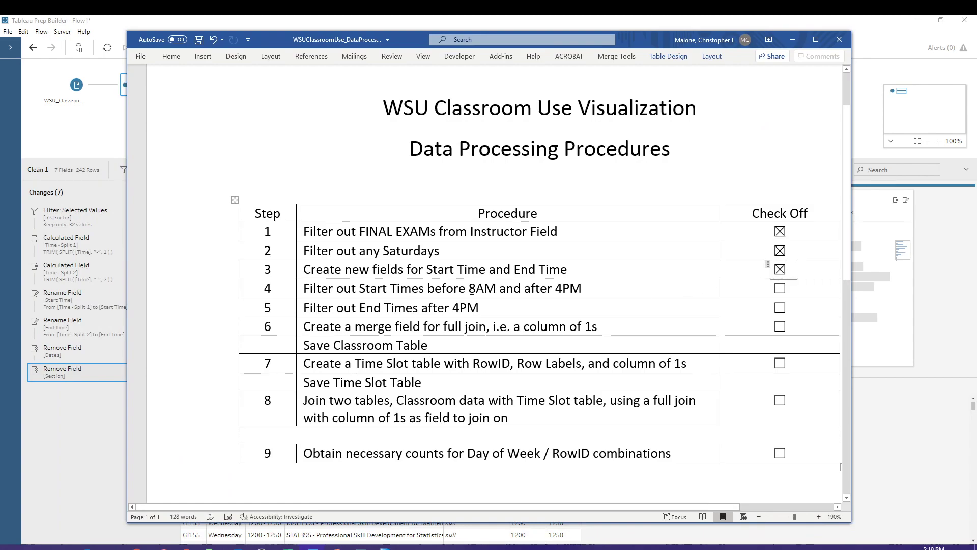
pyautogui.moveTo(472, 290); pyautogui.dragTo(585, 288)
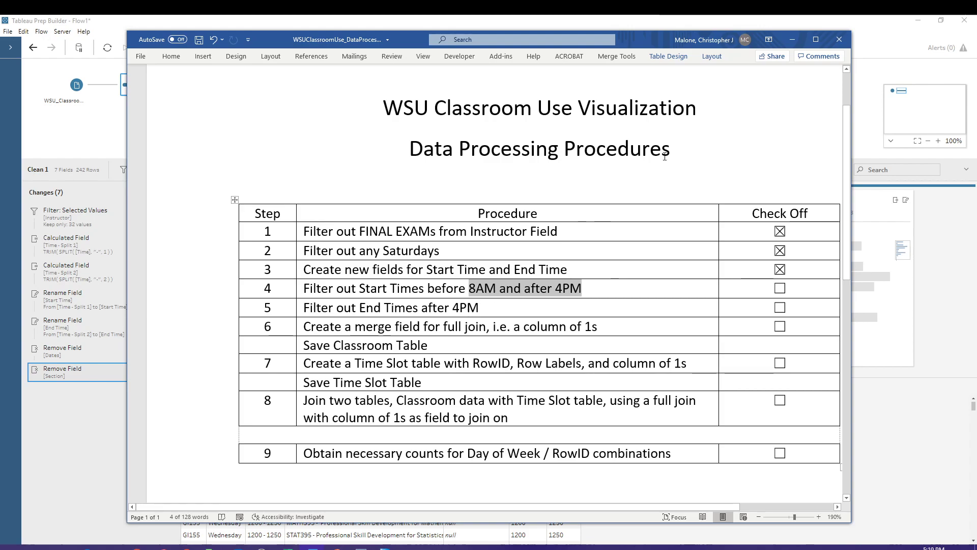
pyautogui.click(792, 40)
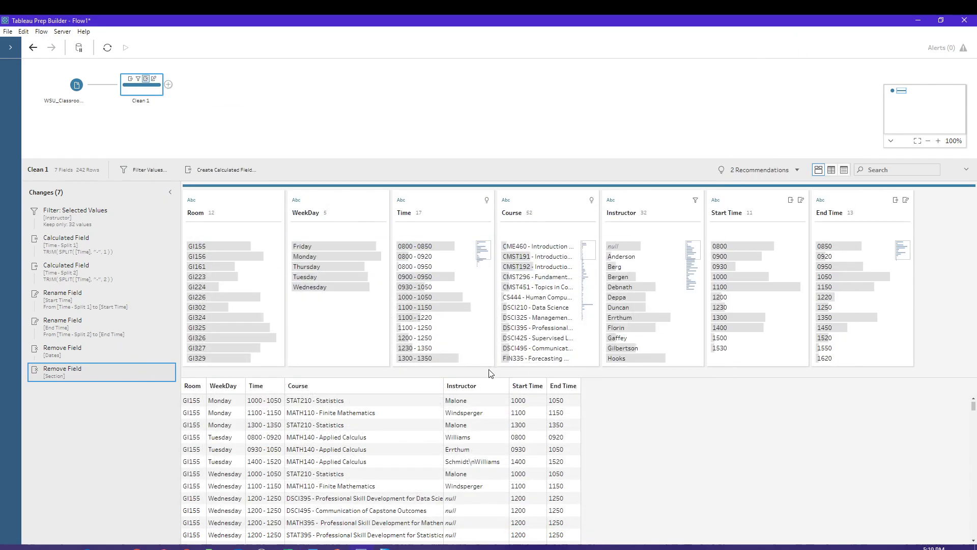
# - Filter the End Time field by selected values, keeping everything except 1620 and 1650
pyautogui.click(527, 389)
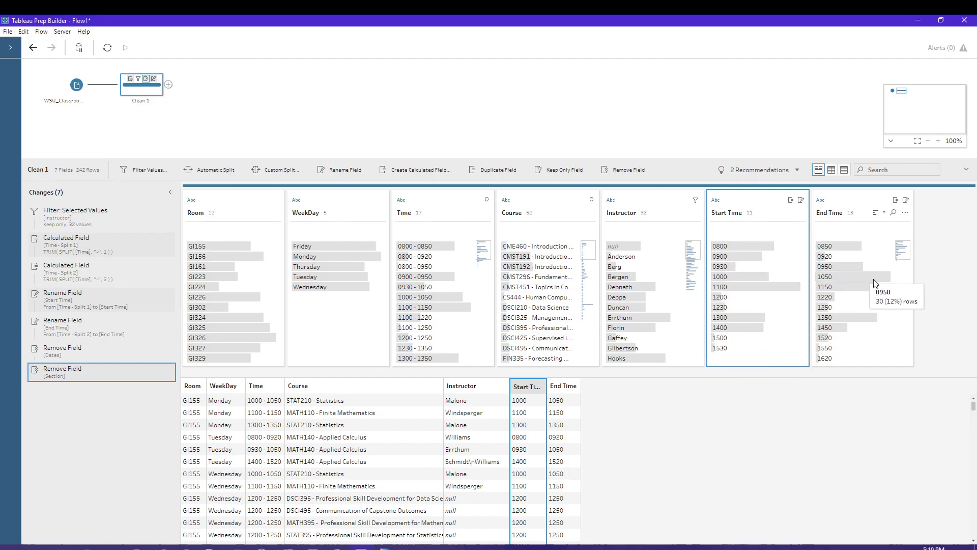
pyautogui.scroll(-1, 829, 356)
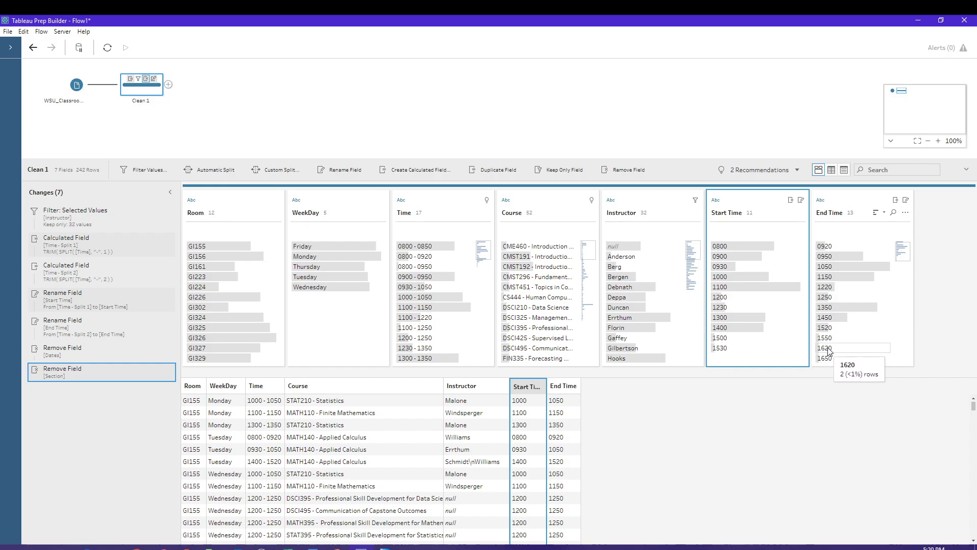
pyautogui.click(906, 212)
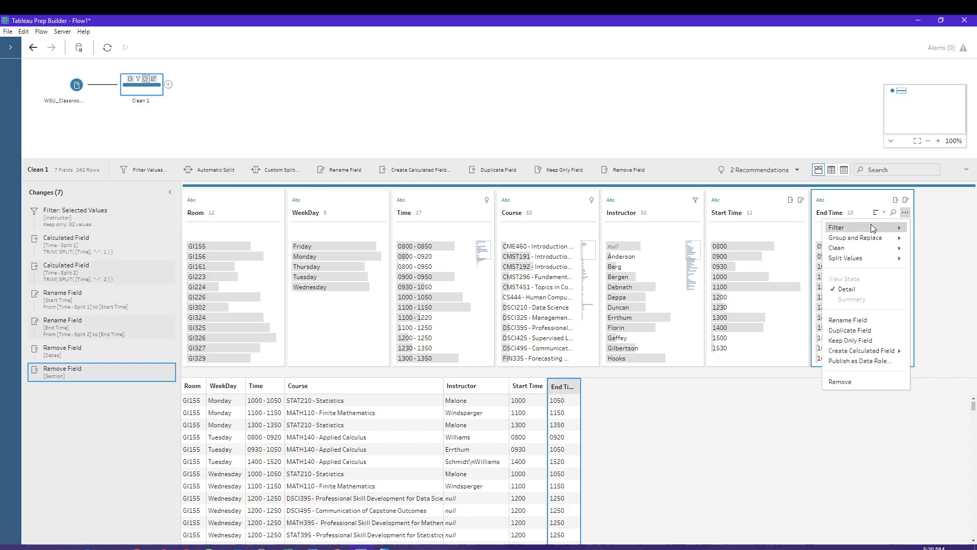
pyautogui.moveTo(863, 227)
pyautogui.click(934, 238)
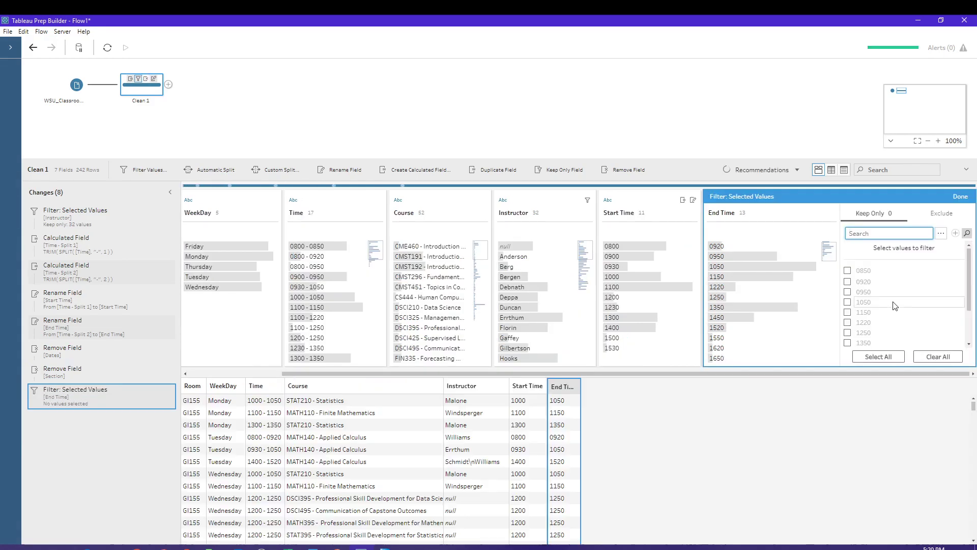
pyautogui.click(879, 357)
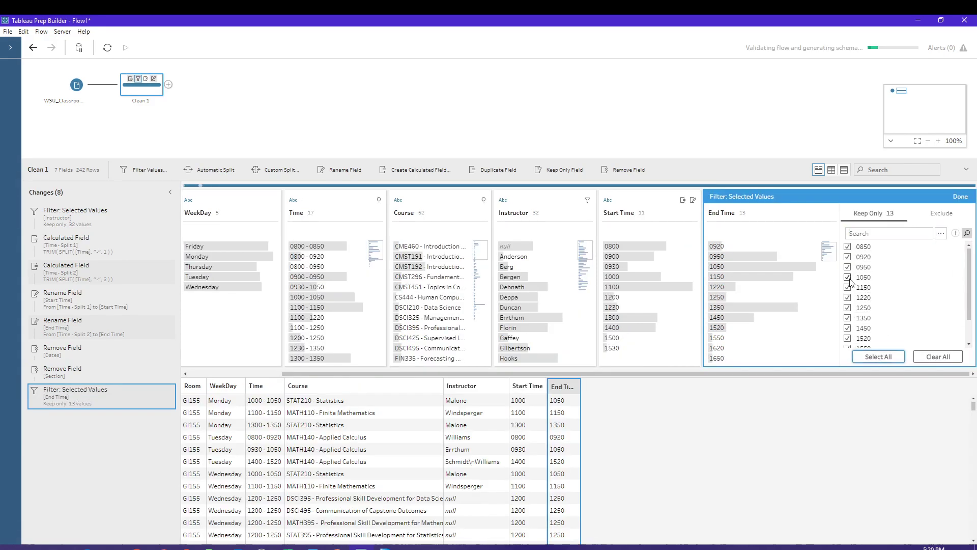
pyautogui.scroll(-2, 971, 299)
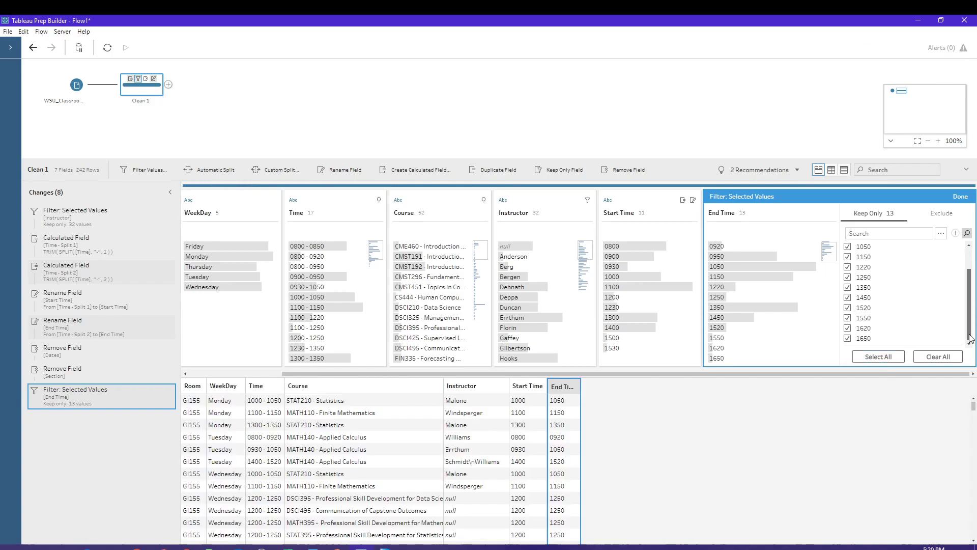
pyautogui.click(854, 341)
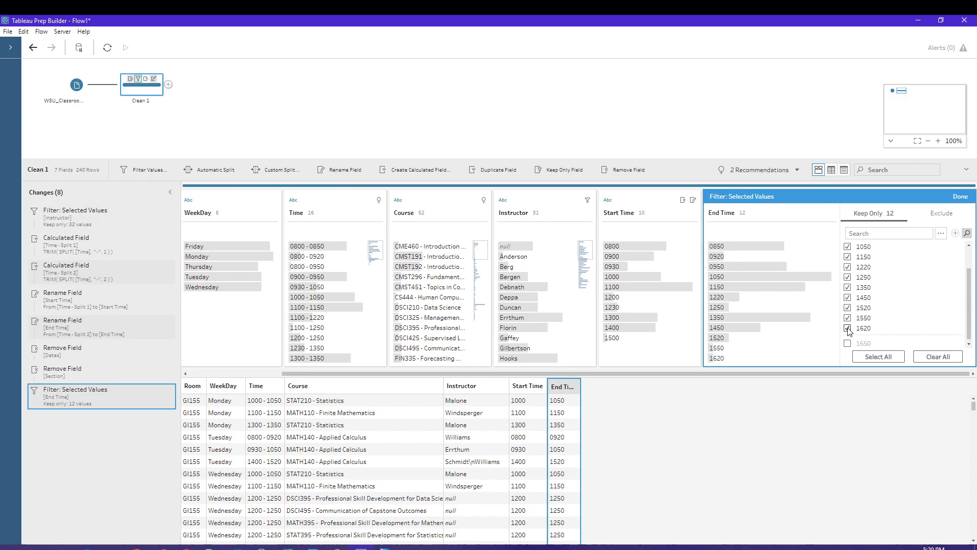
pyautogui.click(847, 328)
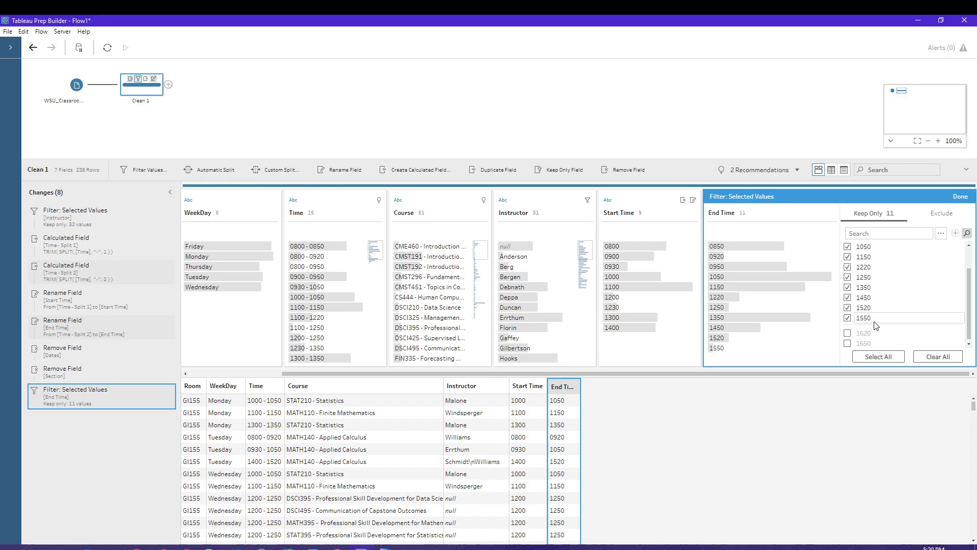
pyautogui.click(960, 196)
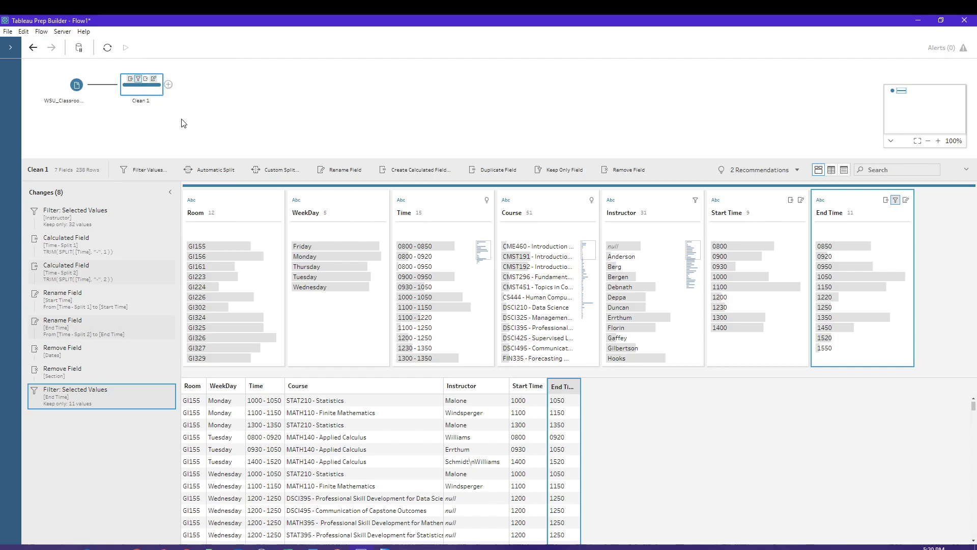
# - Switch to the Word checklist and check off procedures 4 and 5, the Start Time and End Time filters
pyautogui.click(311, 546)
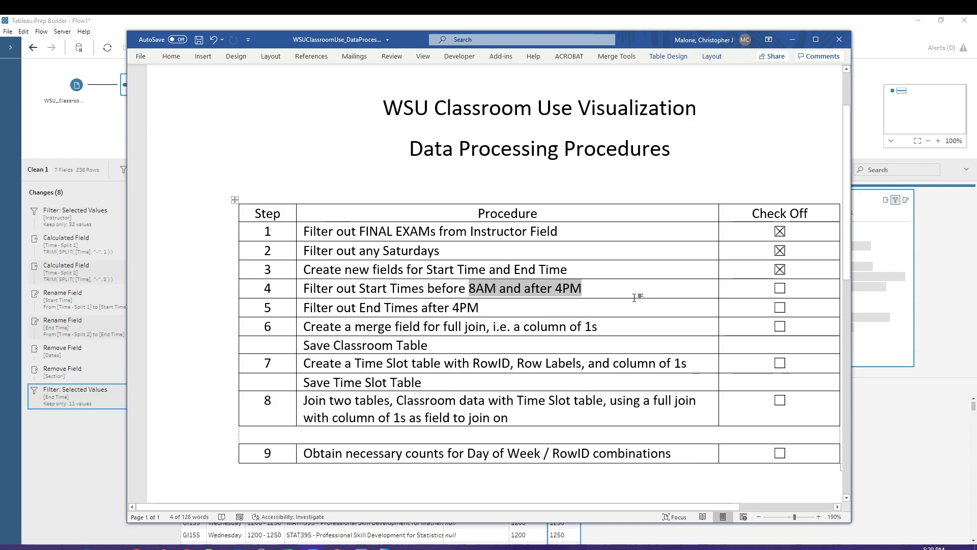
pyautogui.click(779, 288)
pyautogui.click(780, 307)
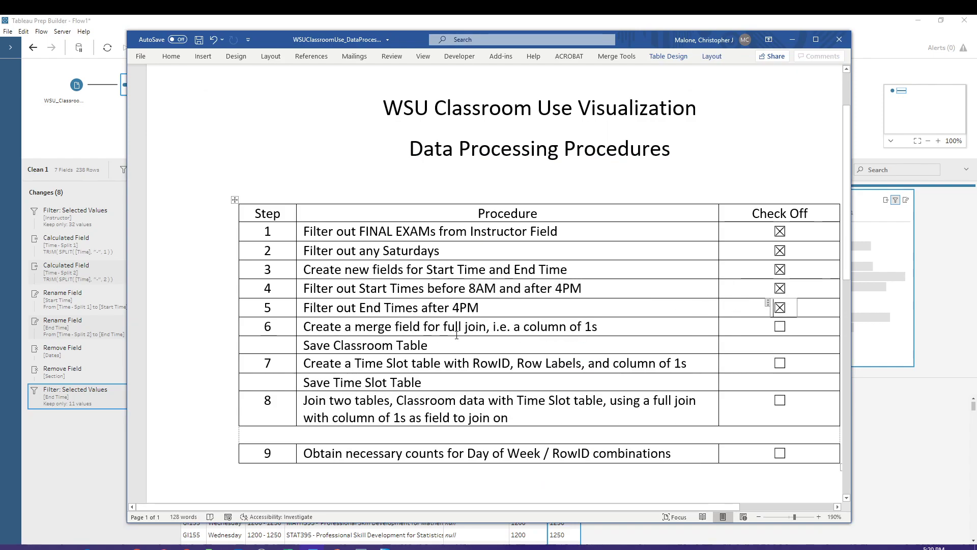
# - Highlight "a column of 1s" in procedure 6 of the checklist, and minimize the document to return to Tableau Prep Builder
pyautogui.click(514, 329)
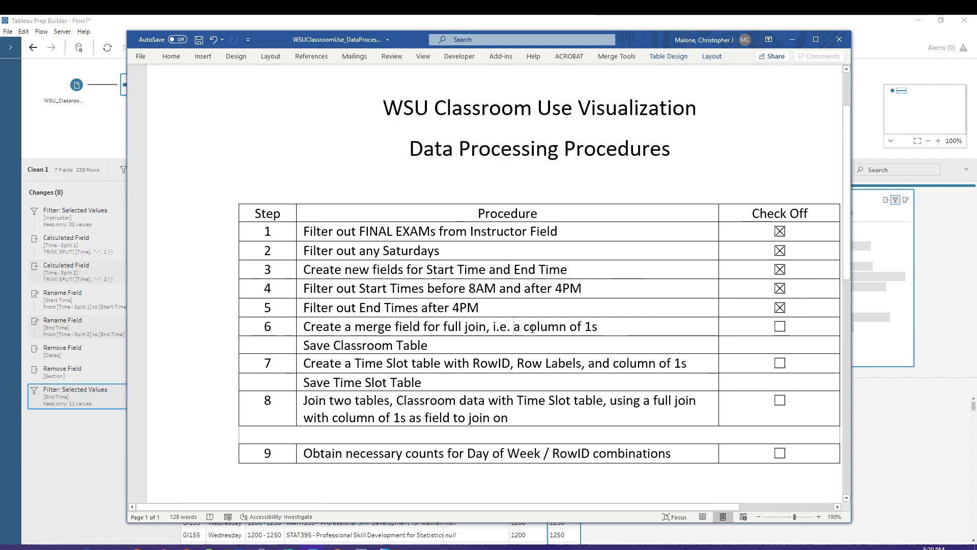
pyautogui.moveTo(531, 329); pyautogui.dragTo(605, 329)
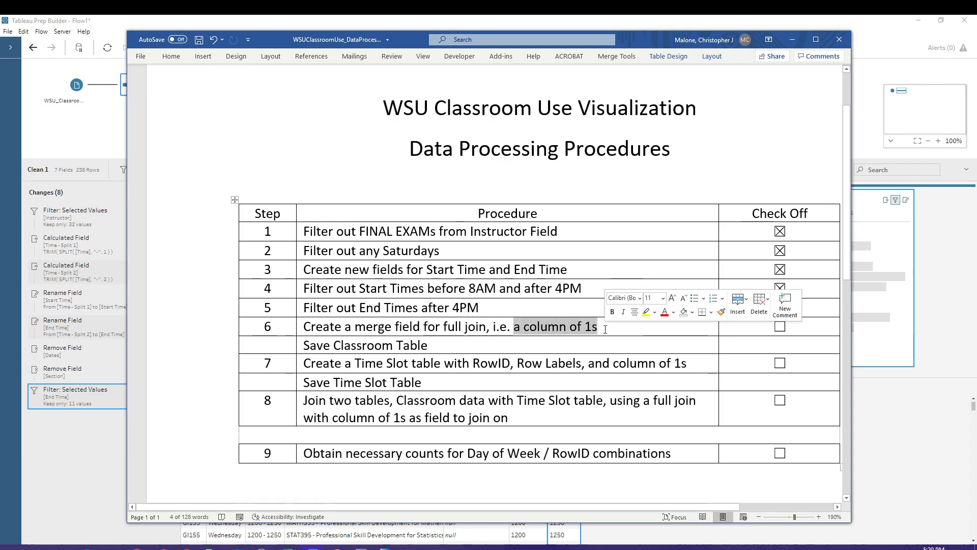
pyautogui.click(792, 39)
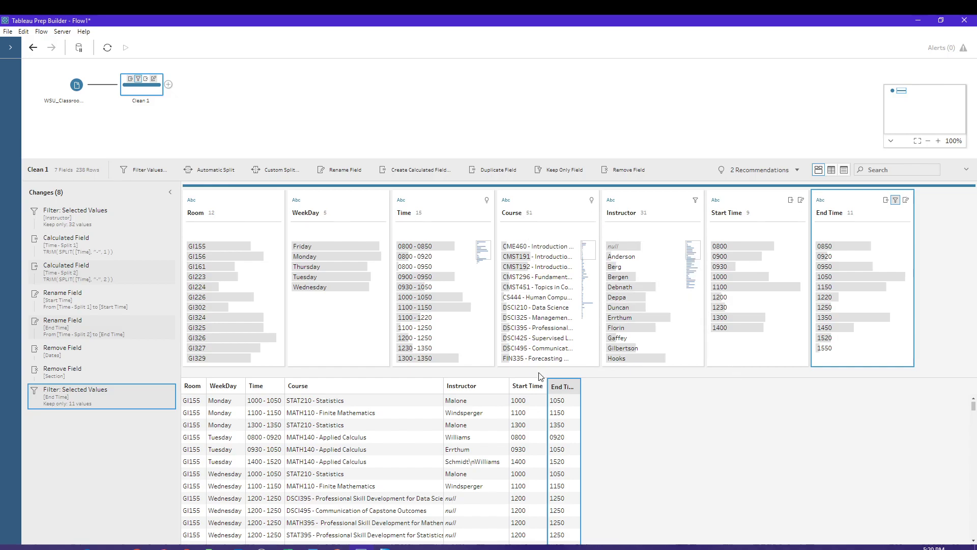
# - Add a calculated field named Merge ID with the value 1 to the Clean step and move it after End Time
pyautogui.click(144, 81)
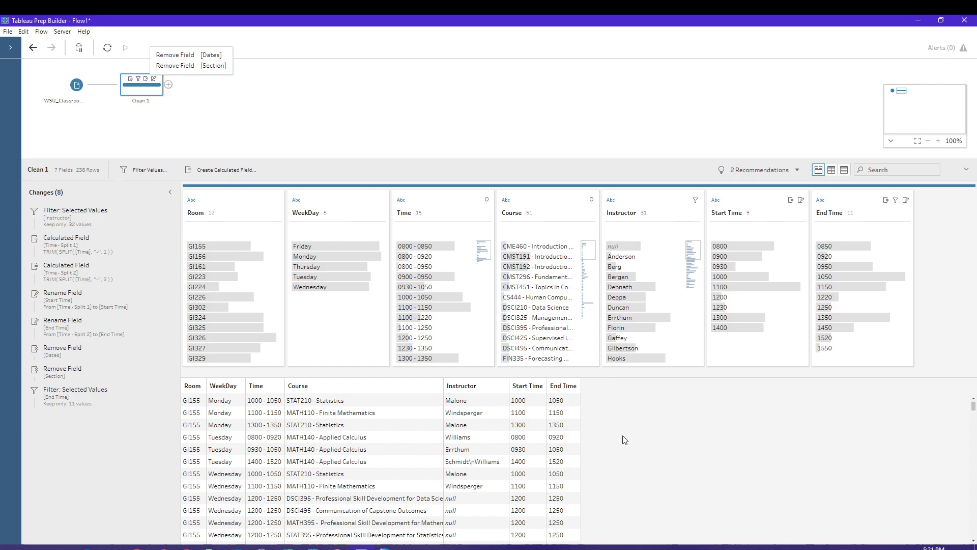
pyautogui.click(234, 170)
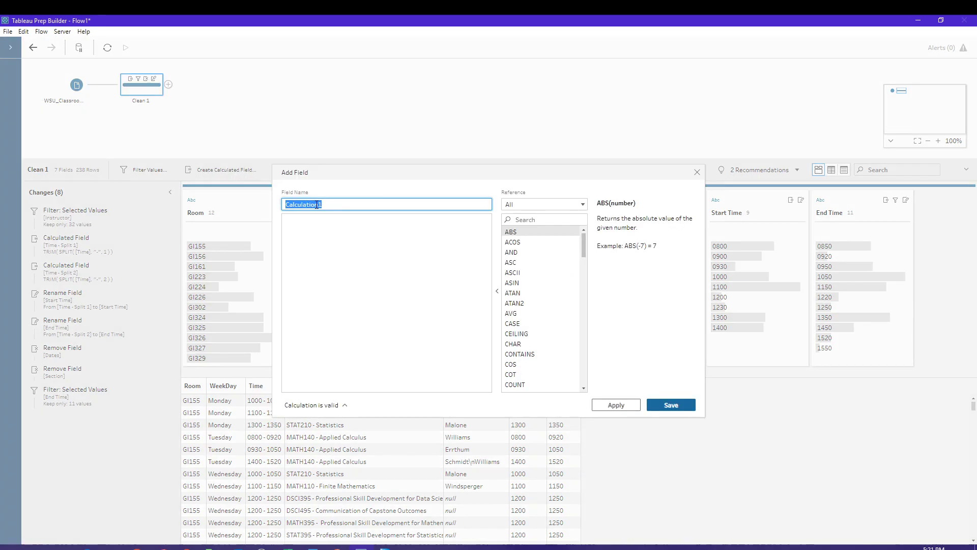
pyautogui.write('Merge ID')
pyautogui.click(315, 231)
pyautogui.write('1')
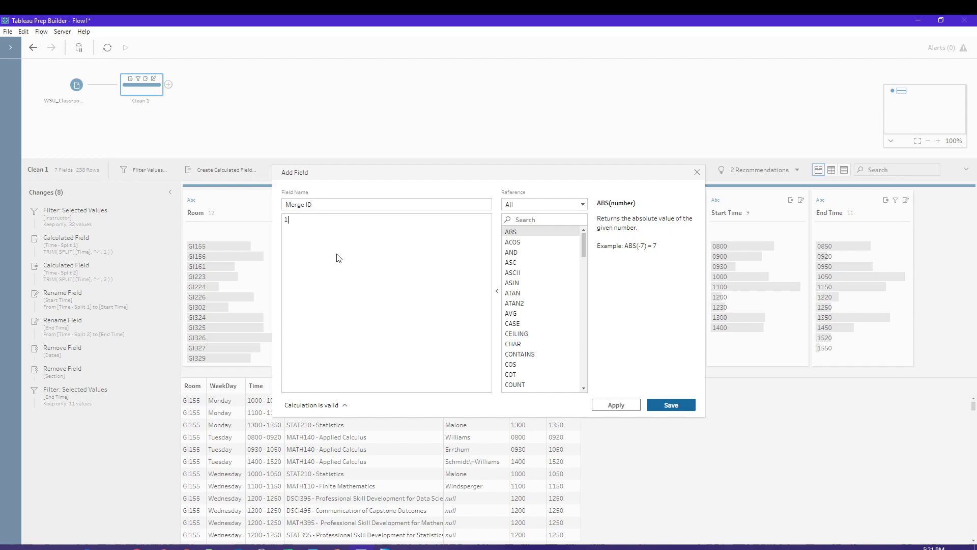
pyautogui.click(623, 406)
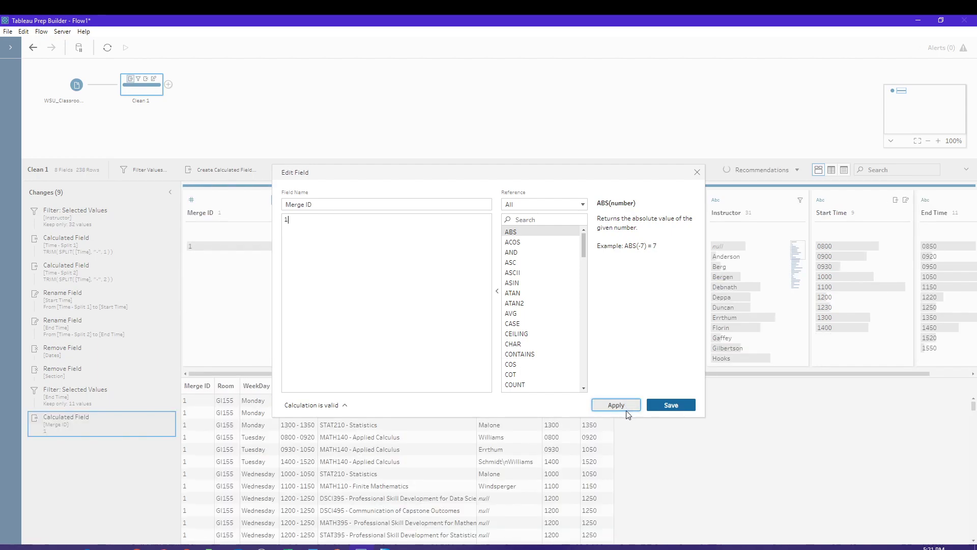
pyautogui.click(670, 407)
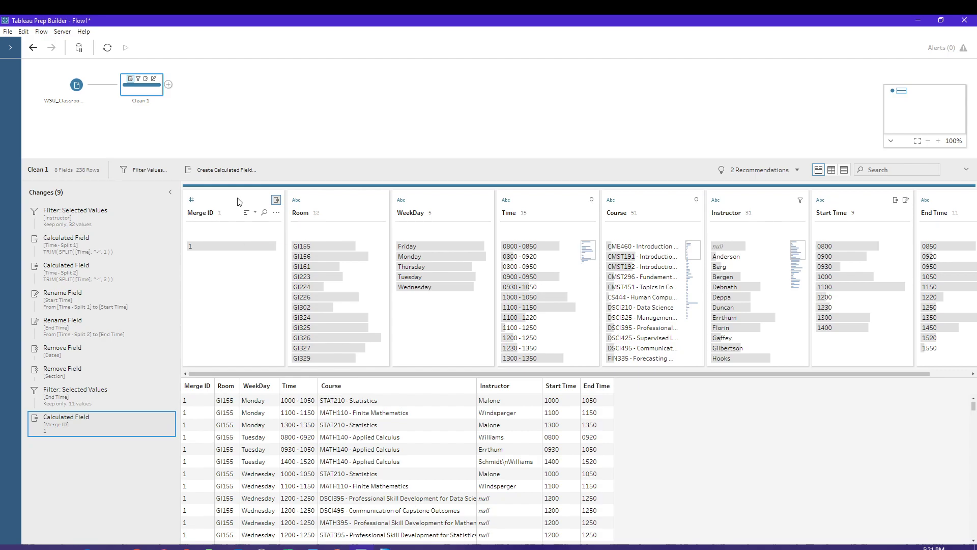
pyautogui.moveTo(237, 202); pyautogui.dragTo(961, 202)
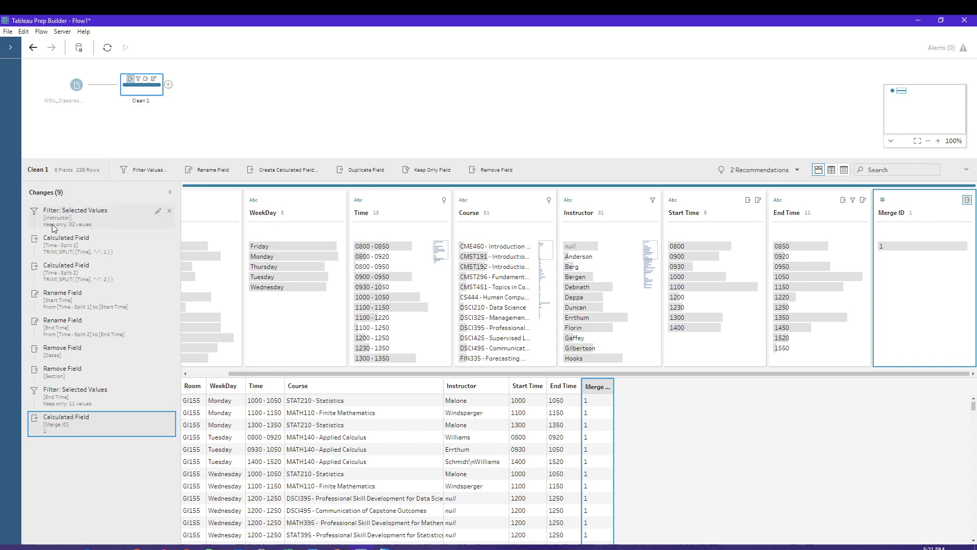
# - Rename the Clean 1 step as Final Classroom Data and reopen it
pyautogui.doubleClick(144, 101)
pyautogui.press('BackSpace')
pyautogui.write('Final Classroom Dta')
pyautogui.write('ta')
pyautogui.click(254, 101)
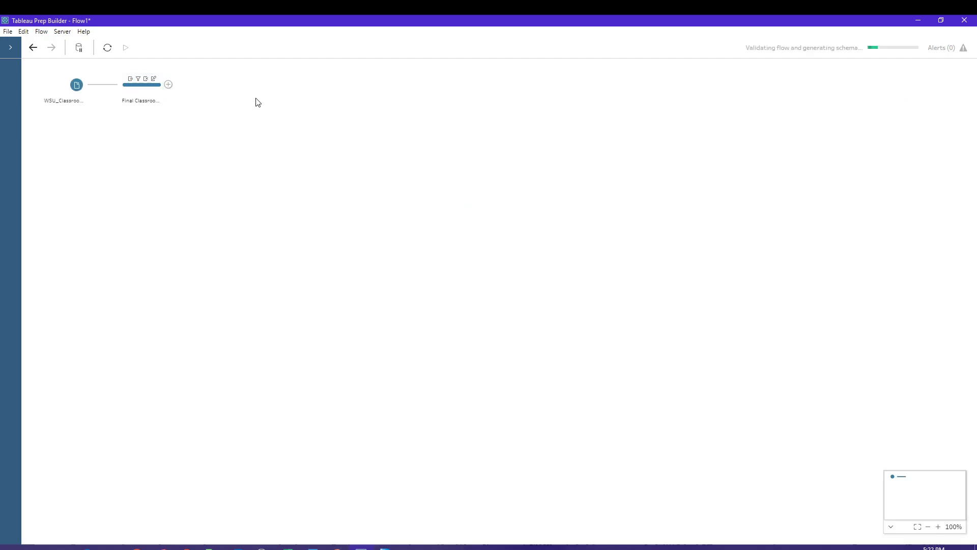
pyautogui.click(149, 86)
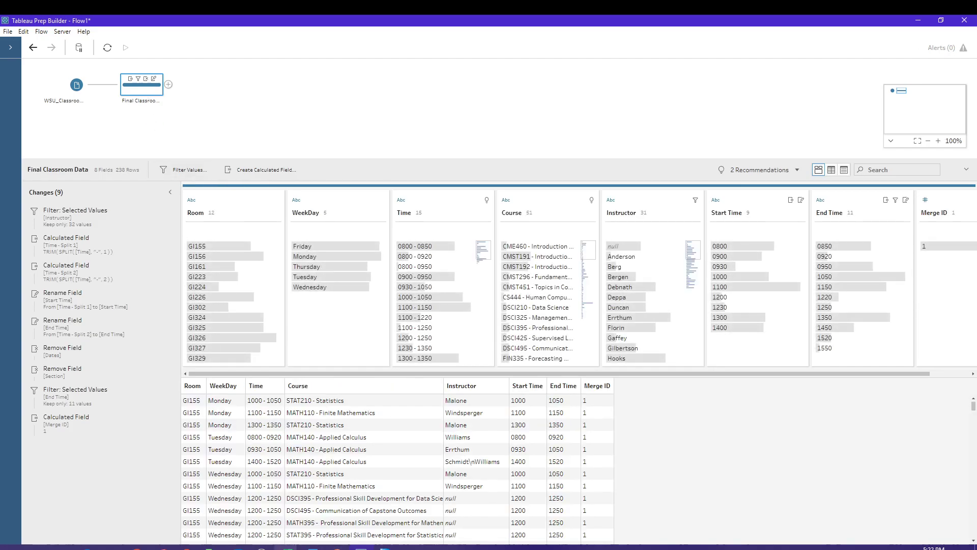
# - Switch to the Word checklist, review procedures 7 and 8 on the Time Slot table and the join, and minimize the document
pyautogui.click(312, 547)
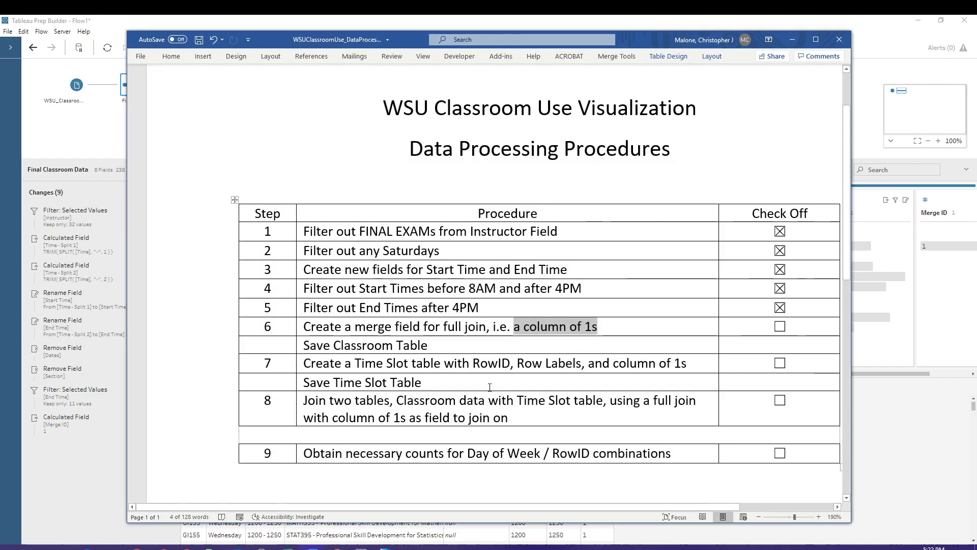
pyautogui.moveTo(373, 364); pyautogui.dragTo(462, 365)
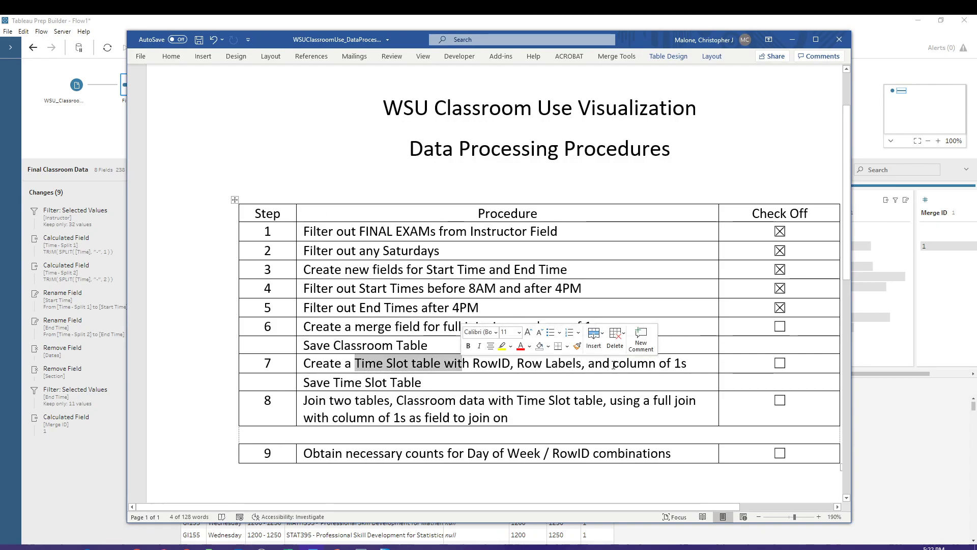
pyautogui.moveTo(613, 364); pyautogui.dragTo(686, 364)
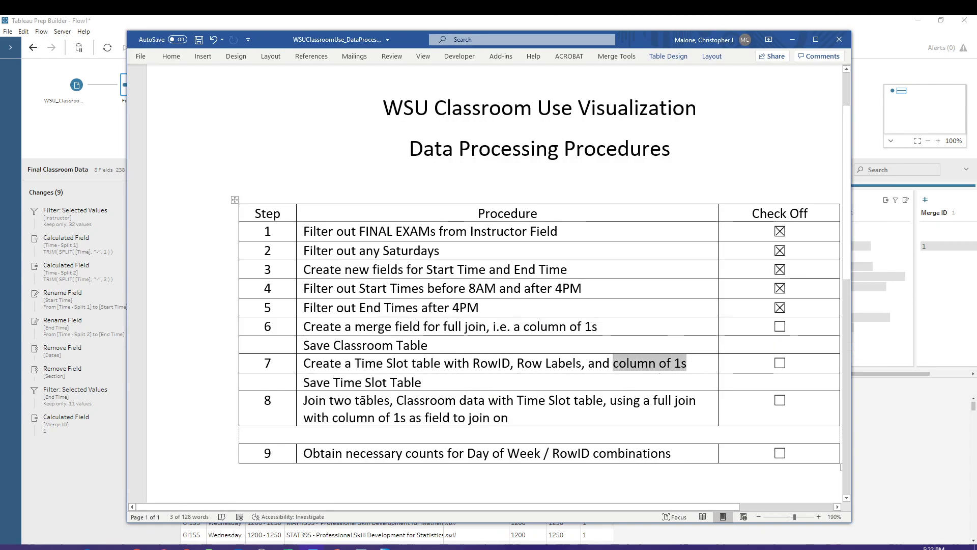
pyautogui.moveTo(333, 400); pyautogui.dragTo(429, 400)
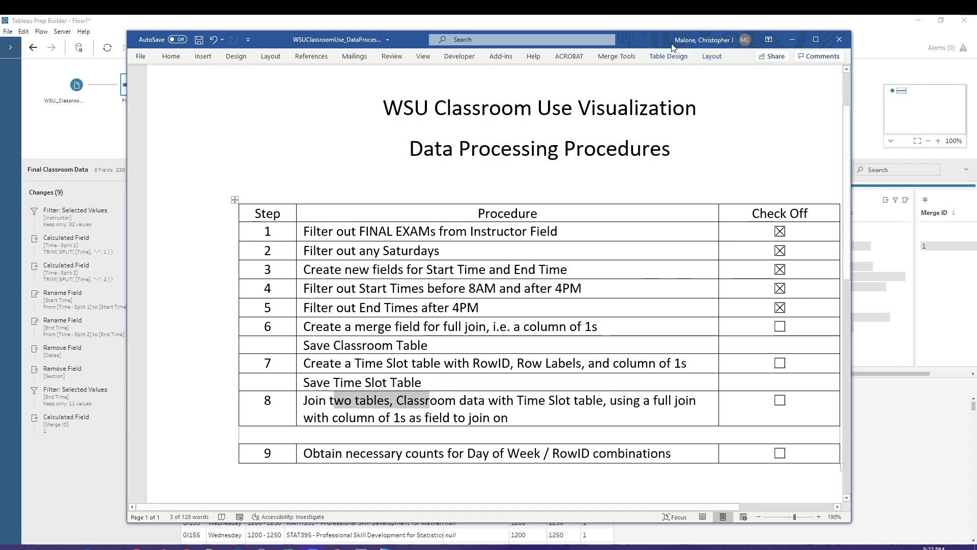
pyautogui.click(793, 40)
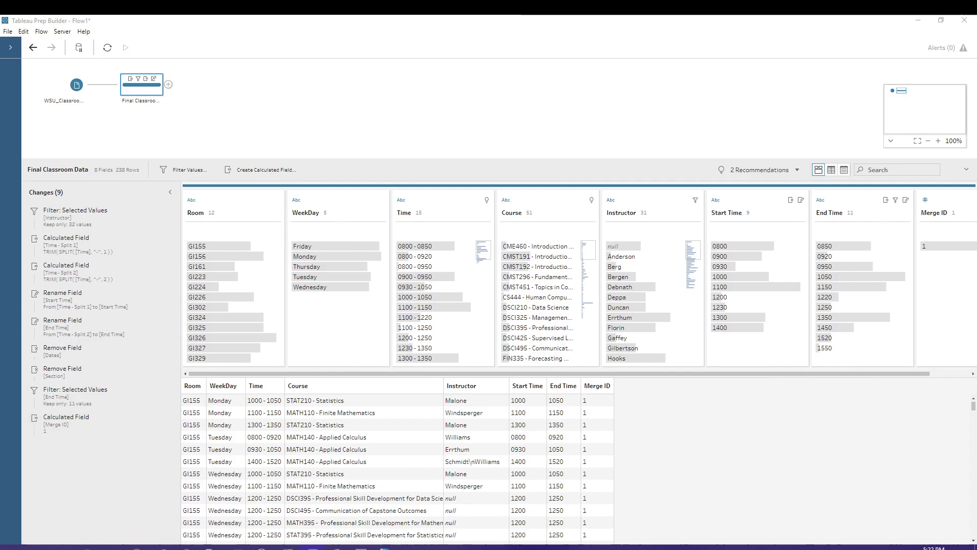
# - Add a connection to the text file WSU_Classroom_Use_TimeSlots.csv and review its RowID, Time Label and Merge ID columns in Excel
pyautogui.click(10, 47)
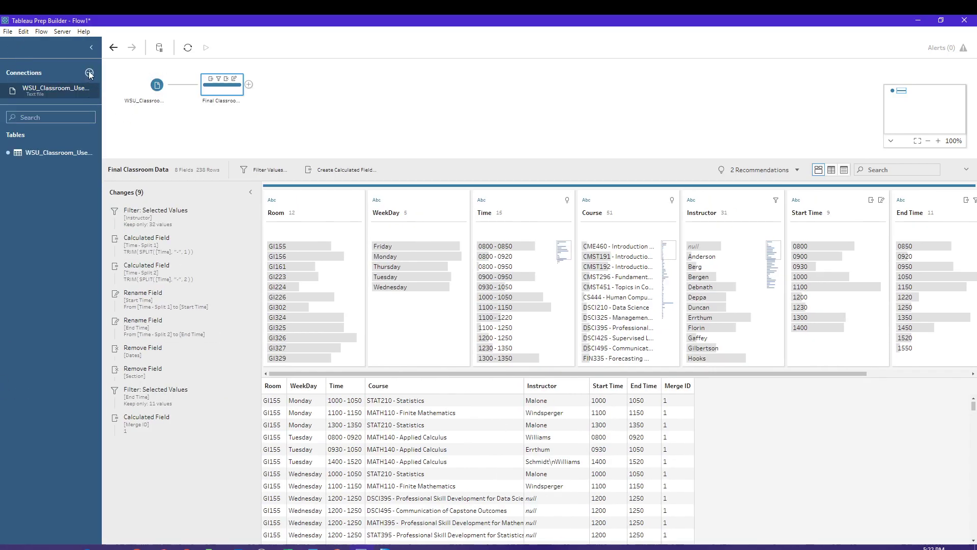
pyautogui.click(89, 73)
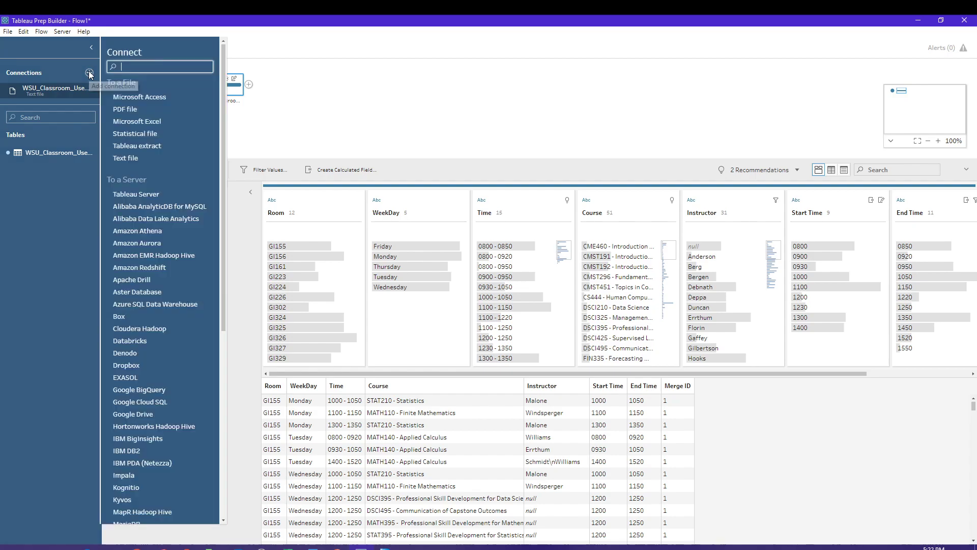
pyautogui.click(135, 158)
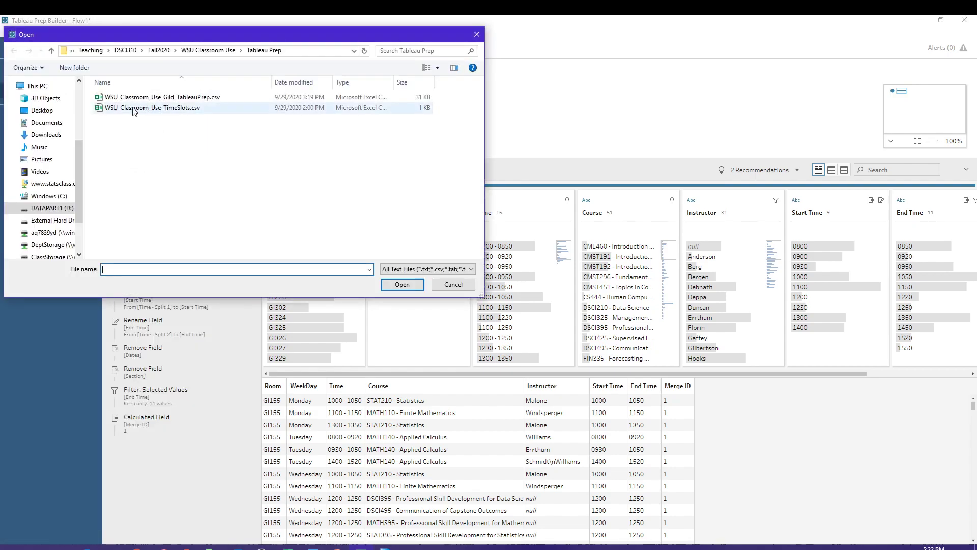
pyautogui.click(134, 109)
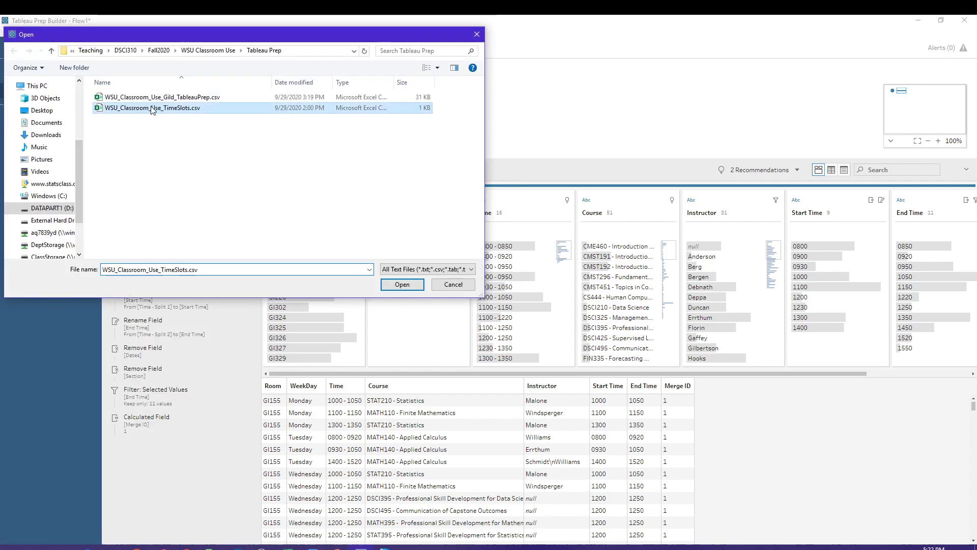
pyautogui.click(402, 285)
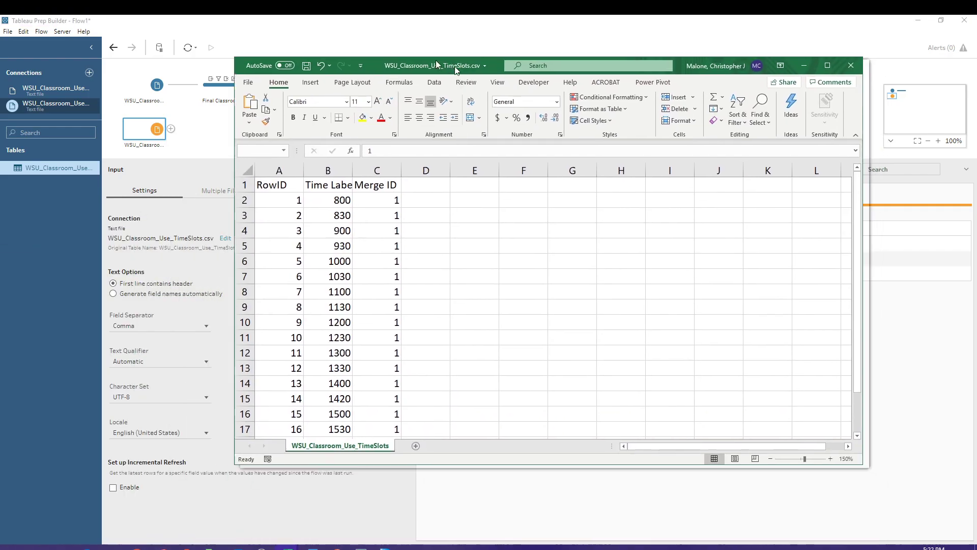
pyautogui.moveTo(456, 67); pyautogui.dragTo(363, 66)
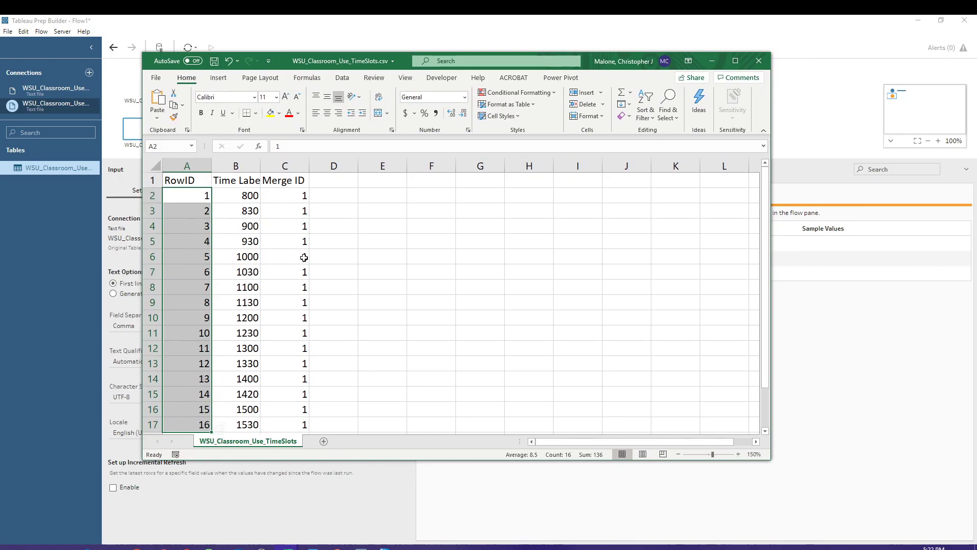
pyautogui.moveTo(593, 69); pyautogui.dragTo(0, 158)
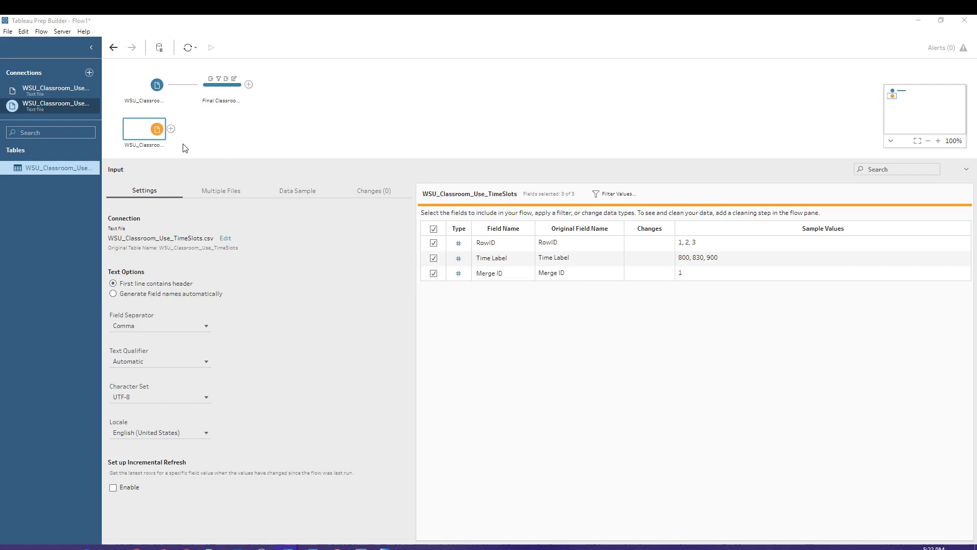
# - Join the time slots input to the Final Classroom Data step on Merge ID and enlarge the flow pane
pyautogui.click(134, 131)
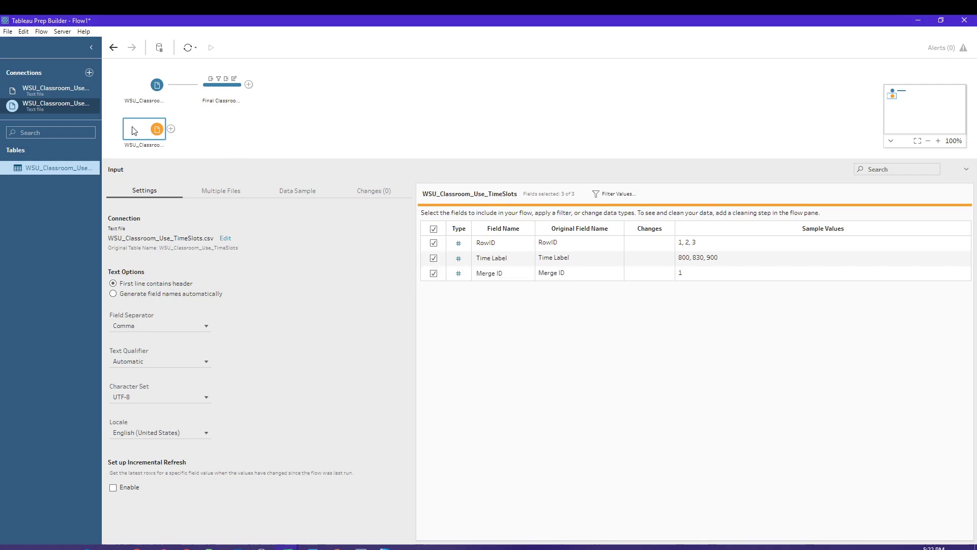
pyautogui.moveTo(149, 128)
pyautogui.mouseDown()
pyautogui.moveTo(228, 86)
pyautogui.moveTo(149, 133)
pyautogui.mouseUp()
pyautogui.moveTo(136, 130); pyautogui.dragTo(255, 85)
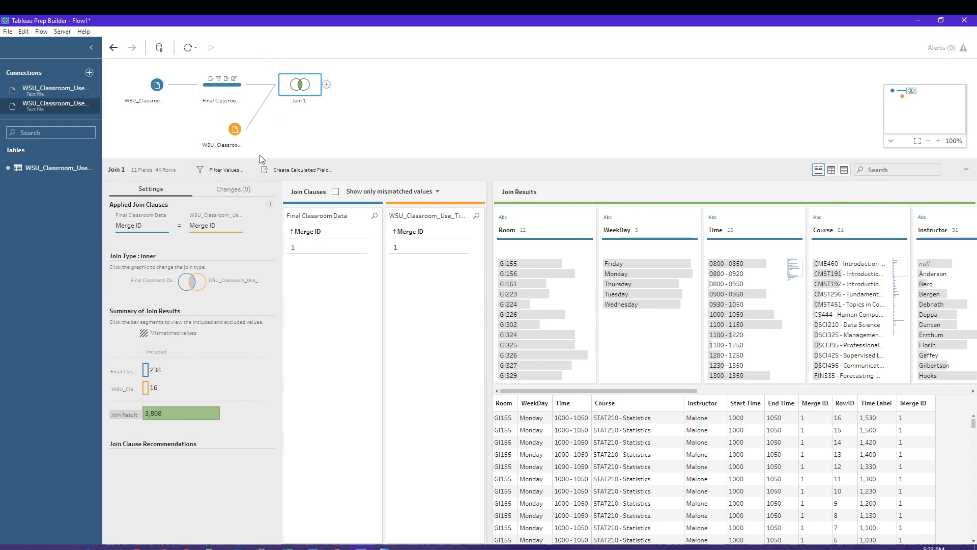
pyautogui.moveTo(265, 158); pyautogui.dragTo(266, 177)
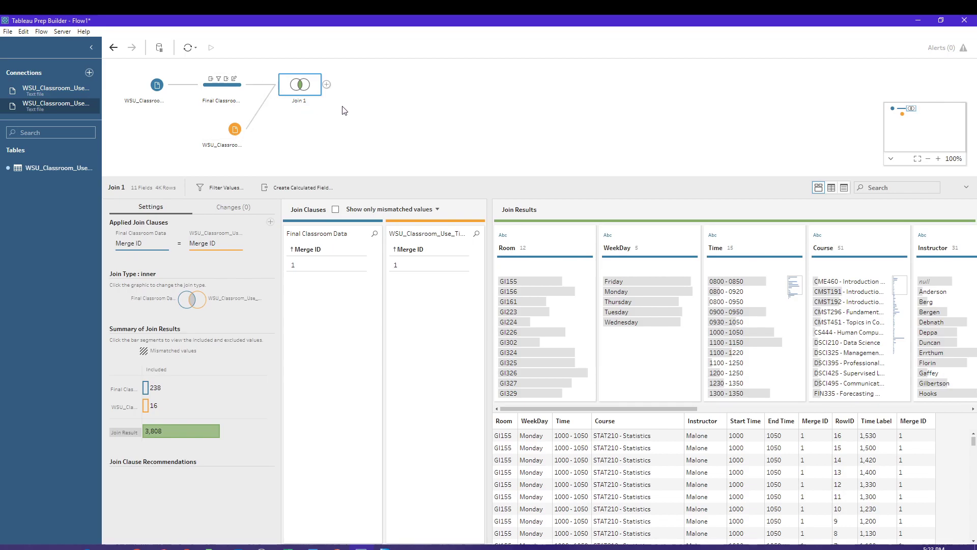
# - Rename the time slots input in the flow as Time Slots
pyautogui.doubleClick(235, 145)
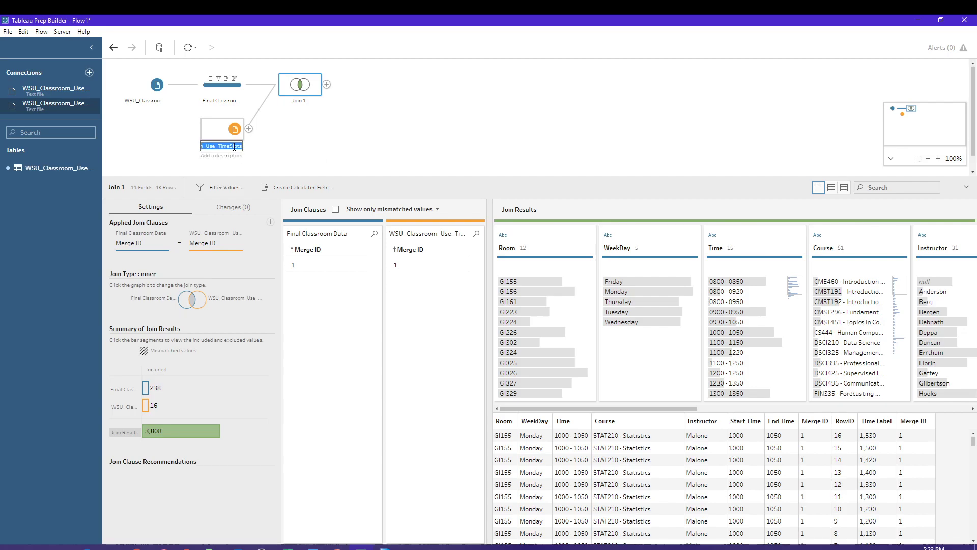
pyautogui.write('Time Slots')
pyautogui.press('Return')
pyautogui.click(324, 152)
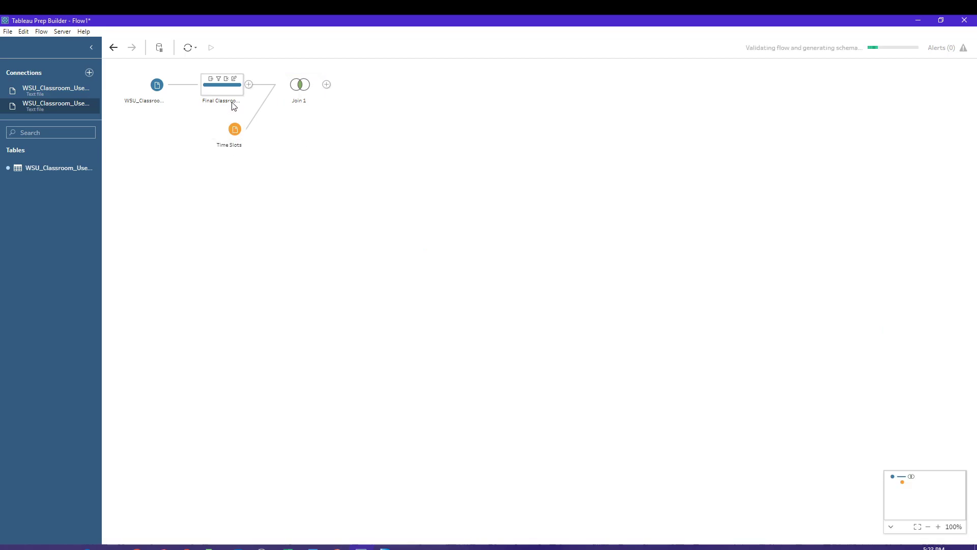
# - Set the join type of Join 1 to full, including all rows from Final Classroom Data and Time Slots
pyautogui.click(312, 90)
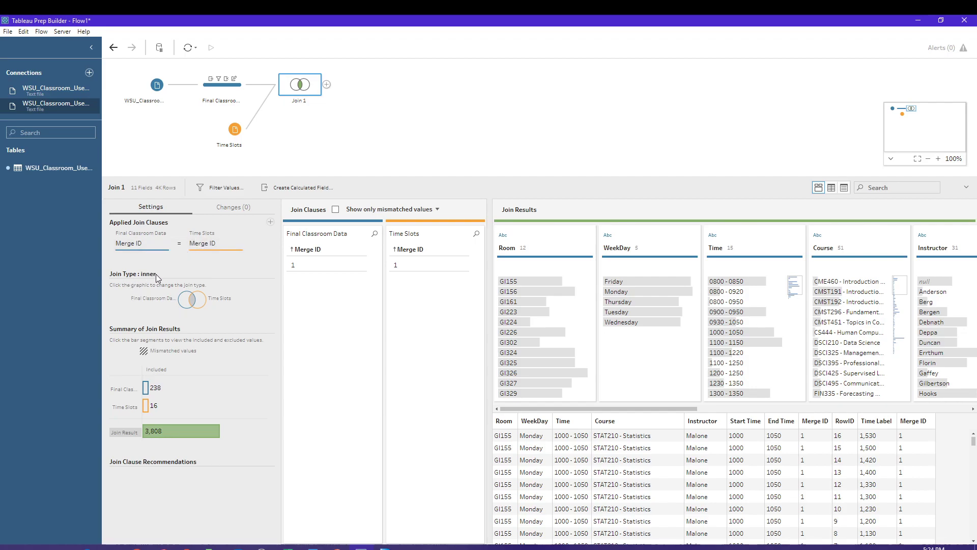
pyautogui.click(182, 300)
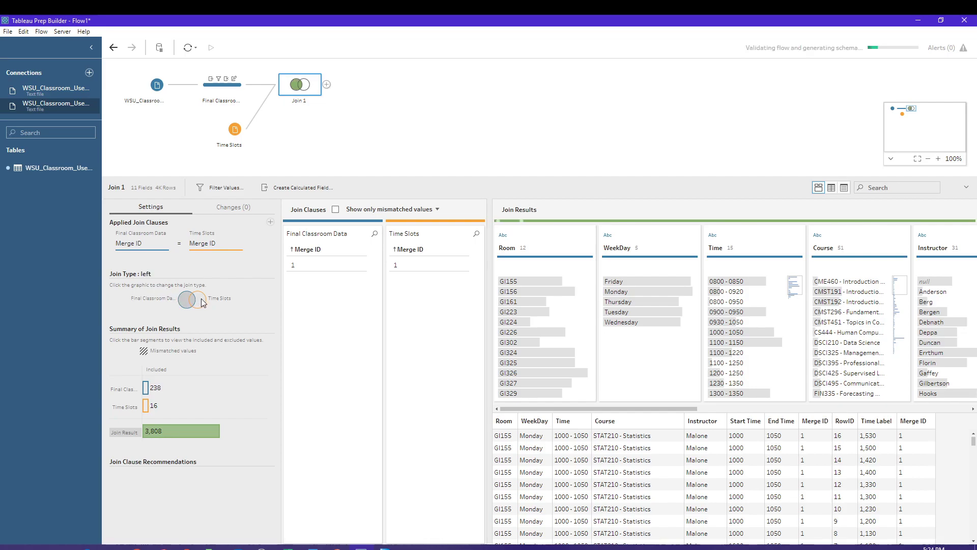
pyautogui.click(202, 302)
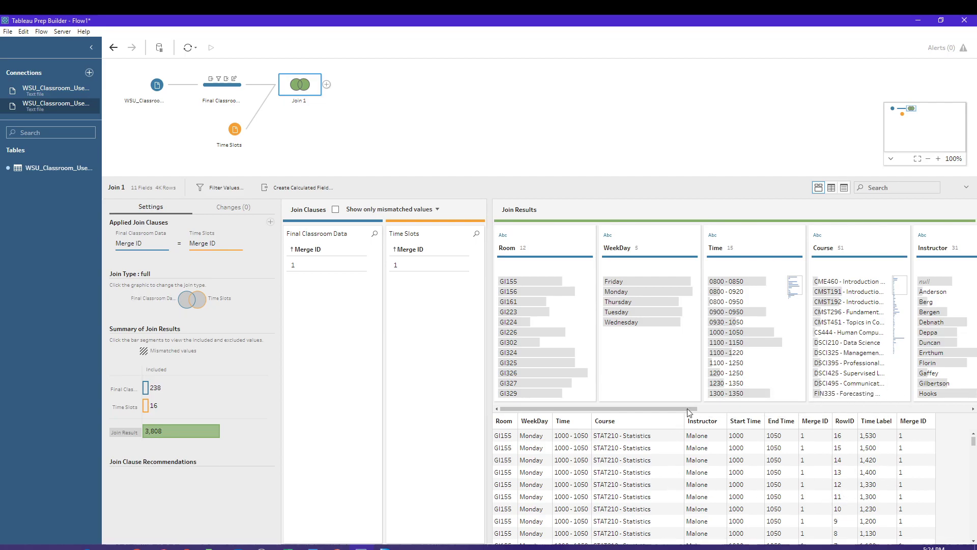
# - Show the join results as a data grid and examine the classroom fields alongside RowID, Time Label and Merge ID
pyautogui.click(831, 187)
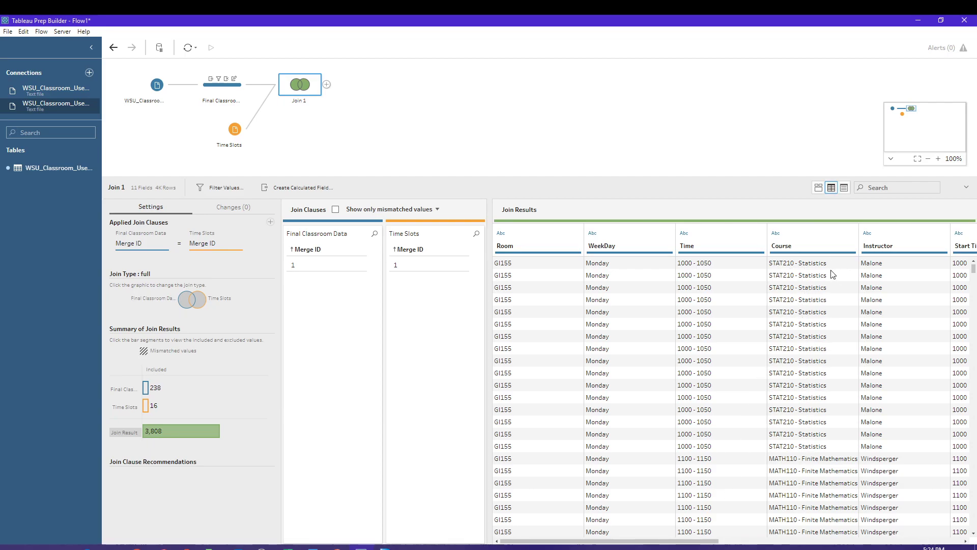
pyautogui.moveTo(701, 544); pyautogui.dragTo(927, 544)
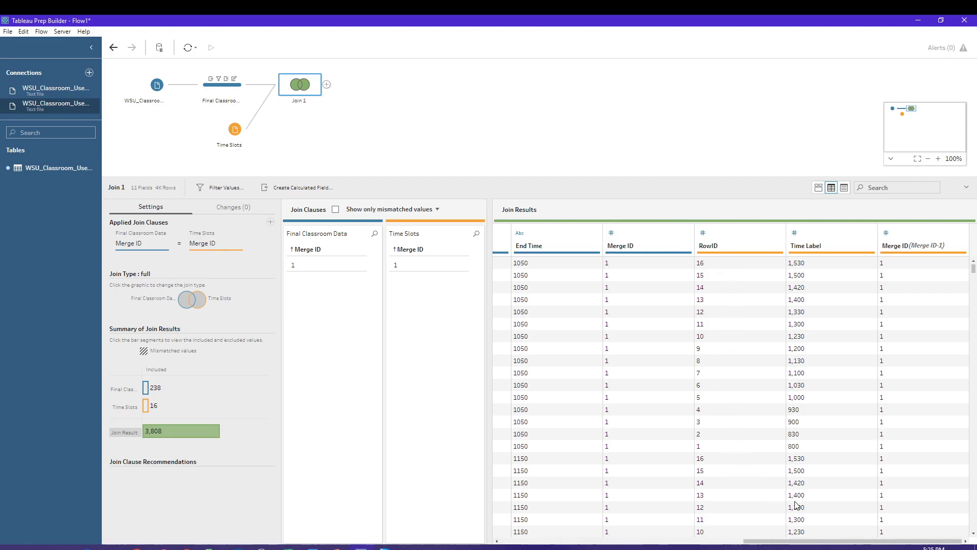
pyautogui.moveTo(789, 543); pyautogui.dragTo(614, 542)
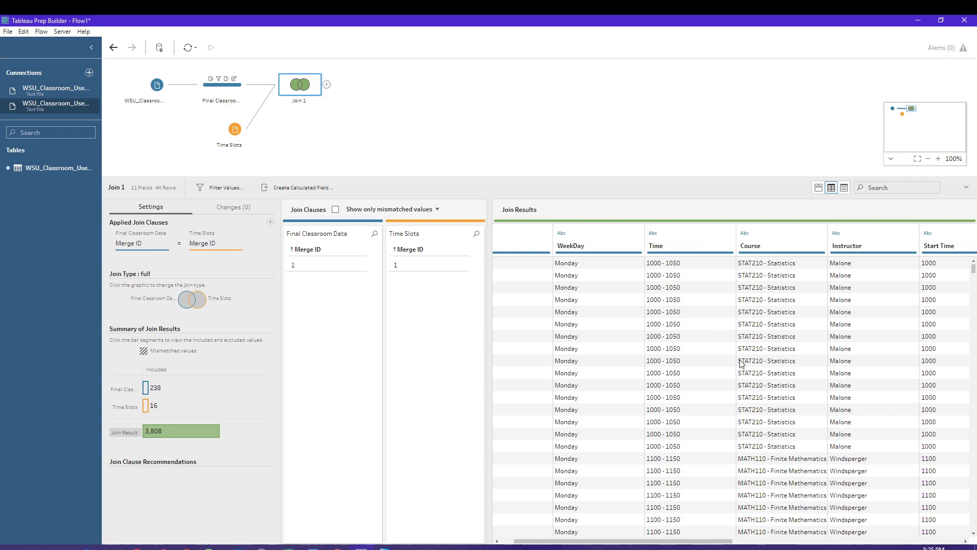
pyautogui.moveTo(694, 542); pyautogui.dragTo(791, 544)
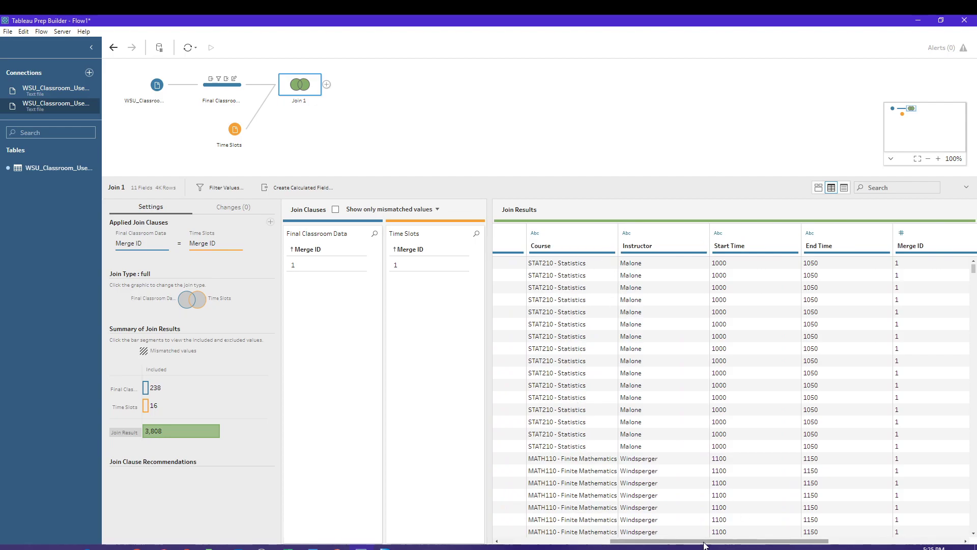
# - Remove both Merge ID fields, from the classroom data and the time slots, from the join results and show the list of changes
pyautogui.moveTo(703, 542); pyautogui.dragTo(806, 547)
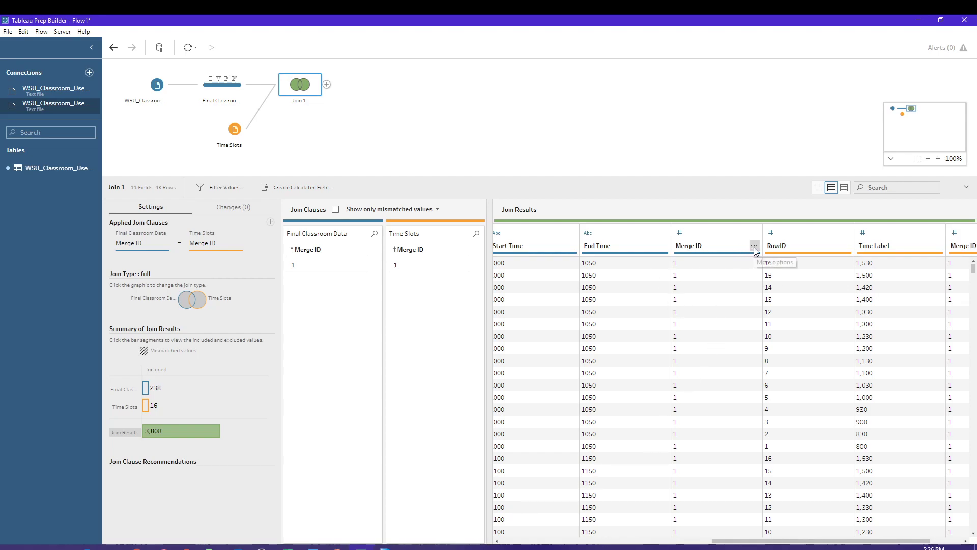
pyautogui.click(753, 246)
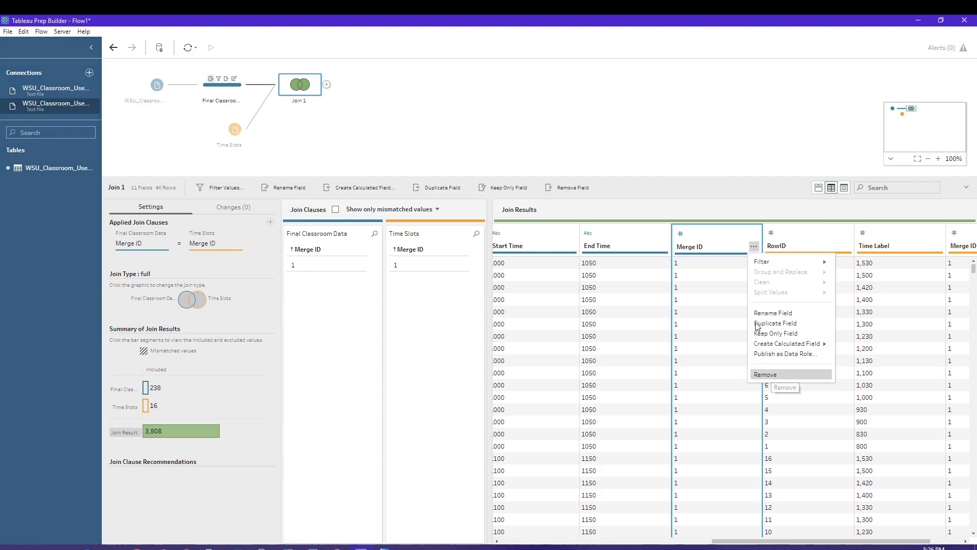
pyautogui.click(764, 374)
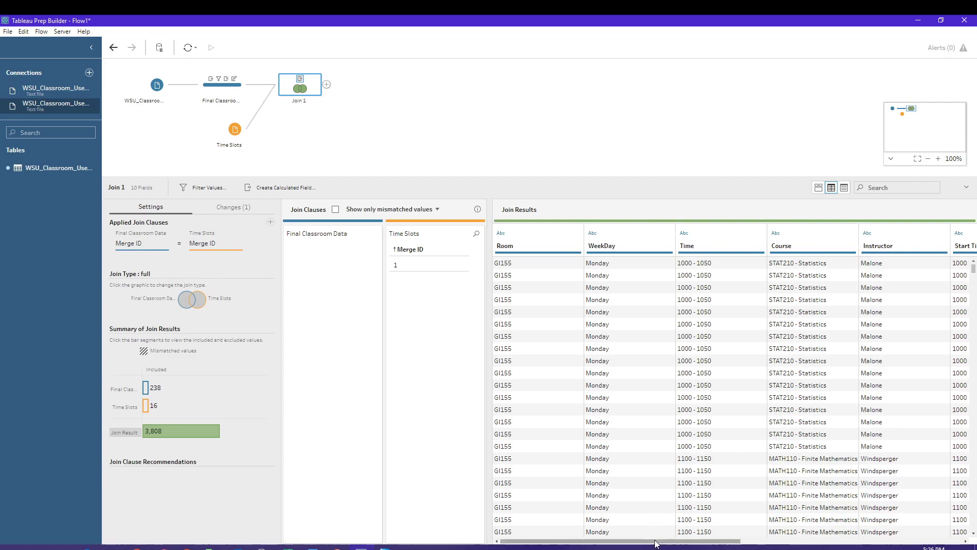
pyautogui.moveTo(658, 541); pyautogui.dragTo(884, 545)
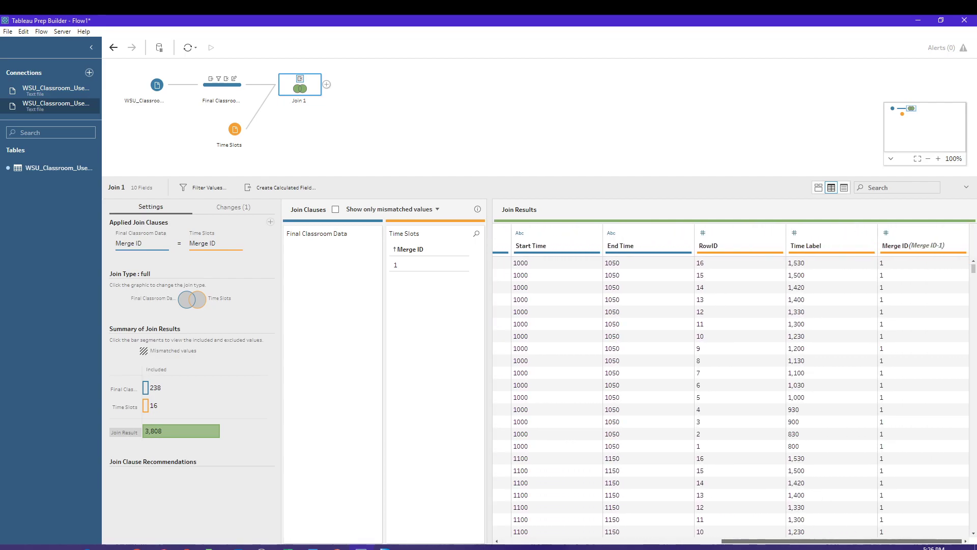
pyautogui.click(960, 246)
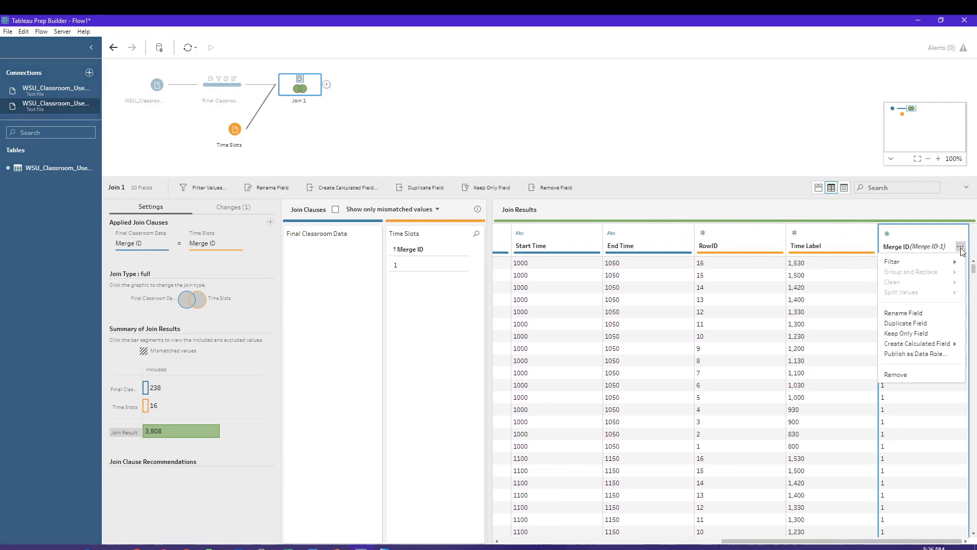
pyautogui.click(893, 374)
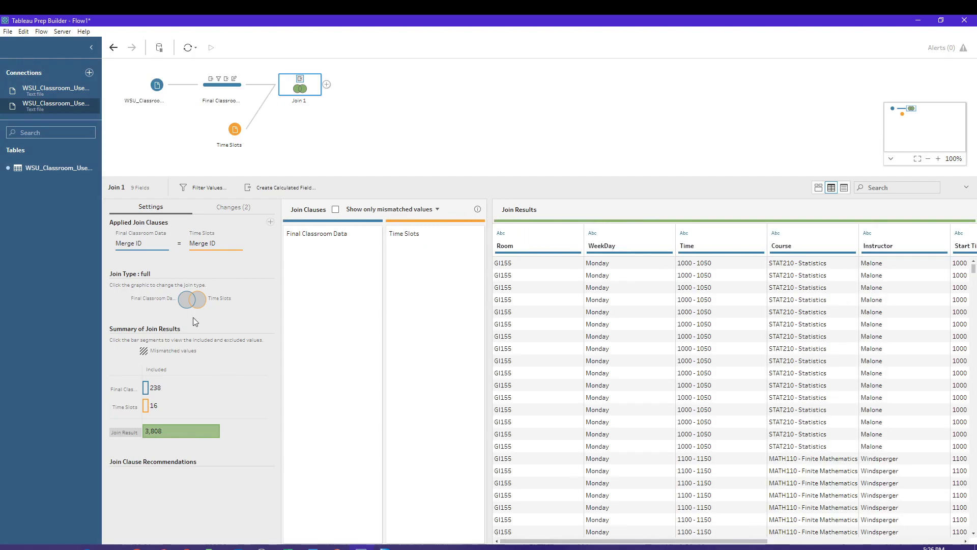
pyautogui.click(235, 208)
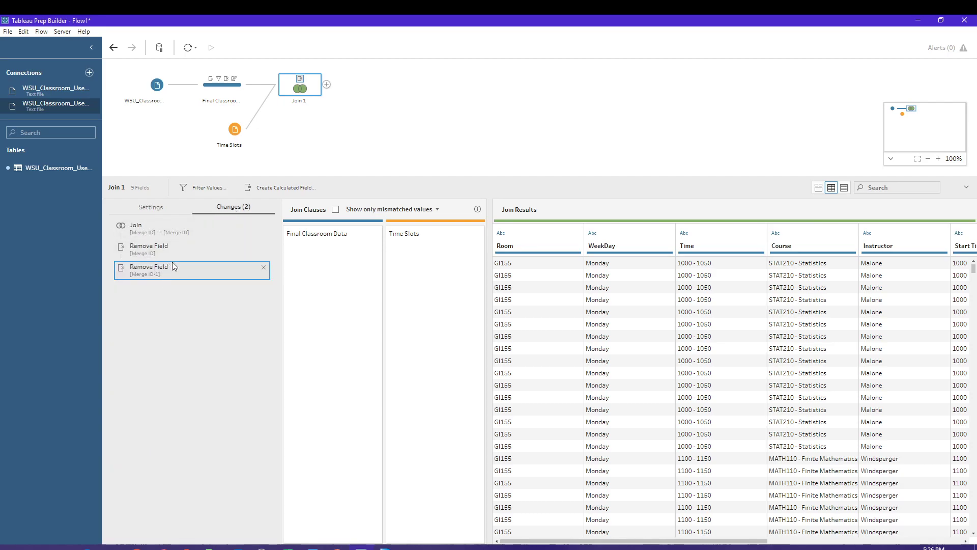
# - Change the data type of the Start Time and End Time fields in the join results to Number (whole)
pyautogui.moveTo(749, 541); pyautogui.dragTo(971, 544)
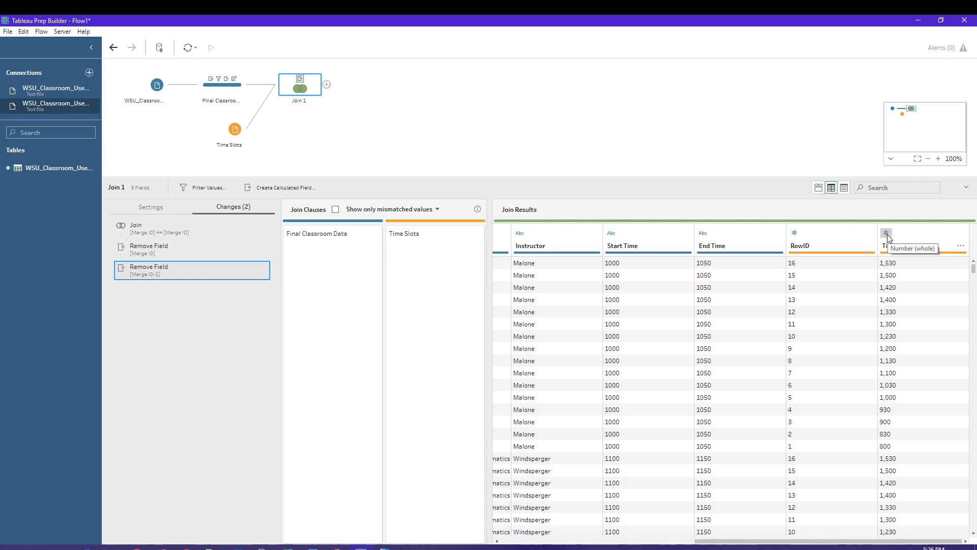
pyautogui.click(612, 232)
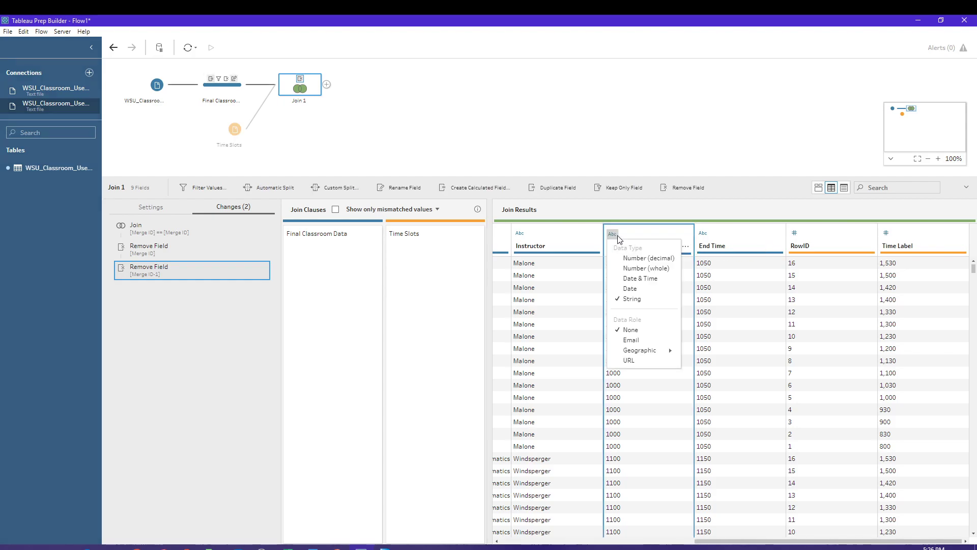
pyautogui.click(651, 269)
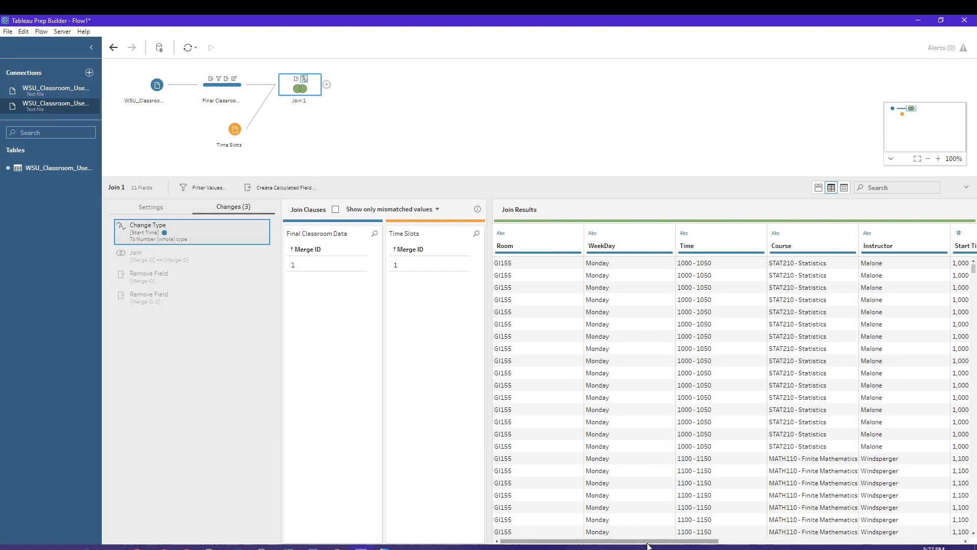
pyautogui.moveTo(654, 541); pyautogui.dragTo(923, 512)
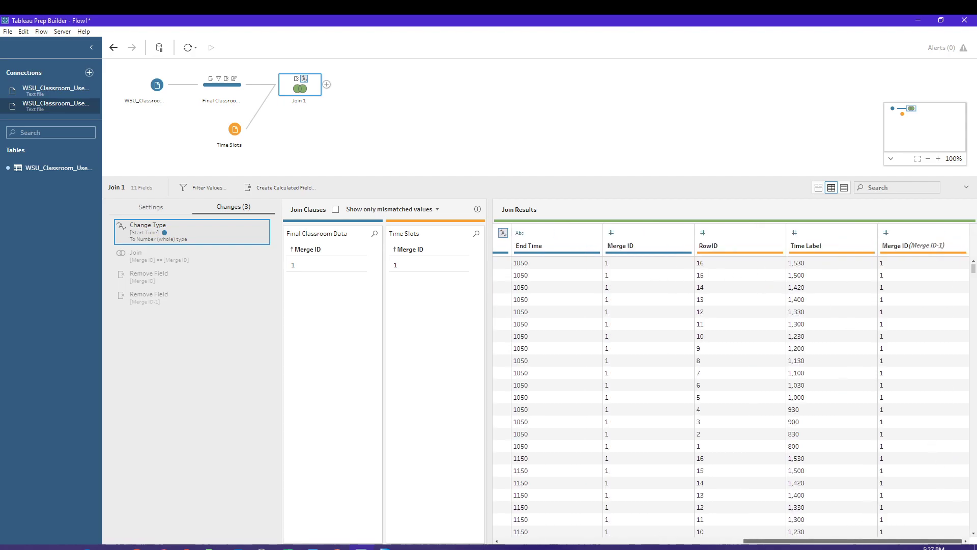
pyautogui.moveTo(853, 541); pyautogui.dragTo(788, 541)
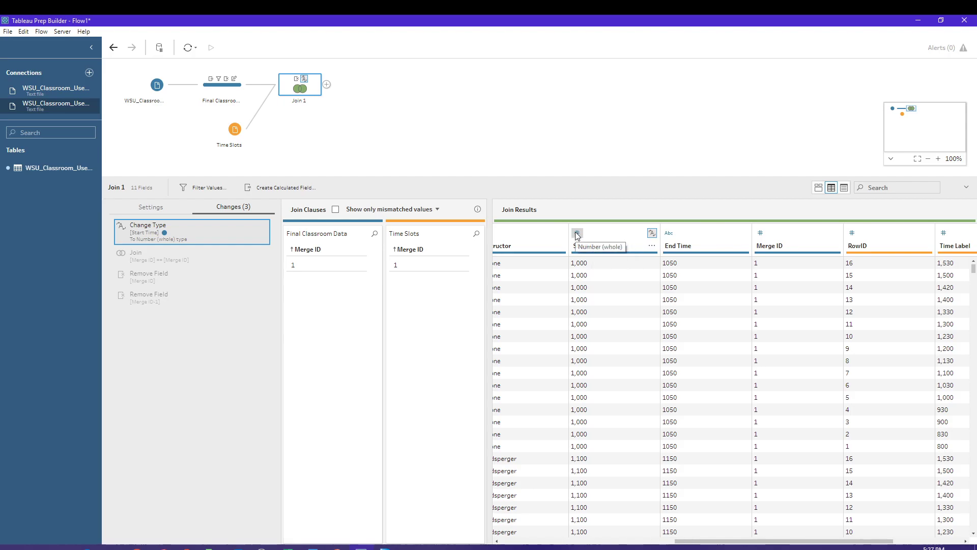
pyautogui.click(670, 234)
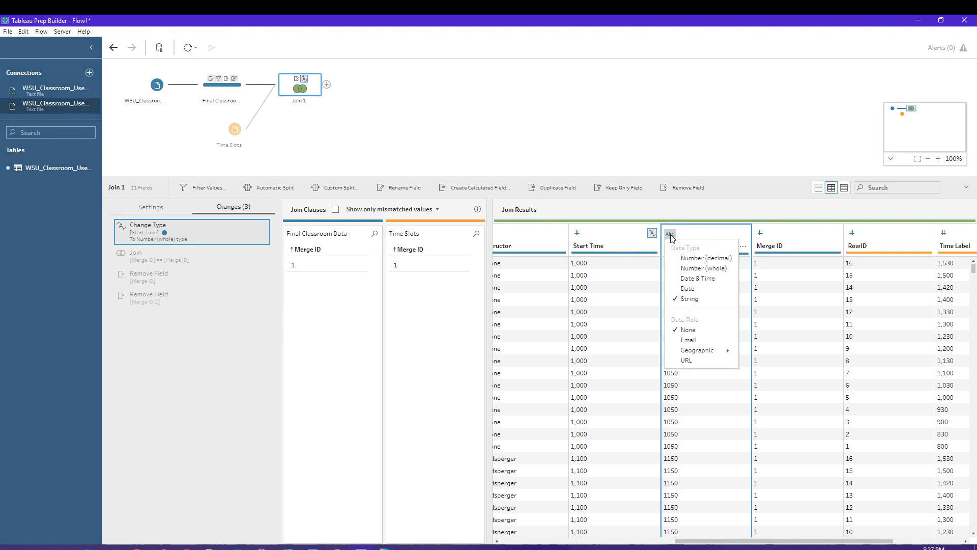
pyautogui.click(701, 268)
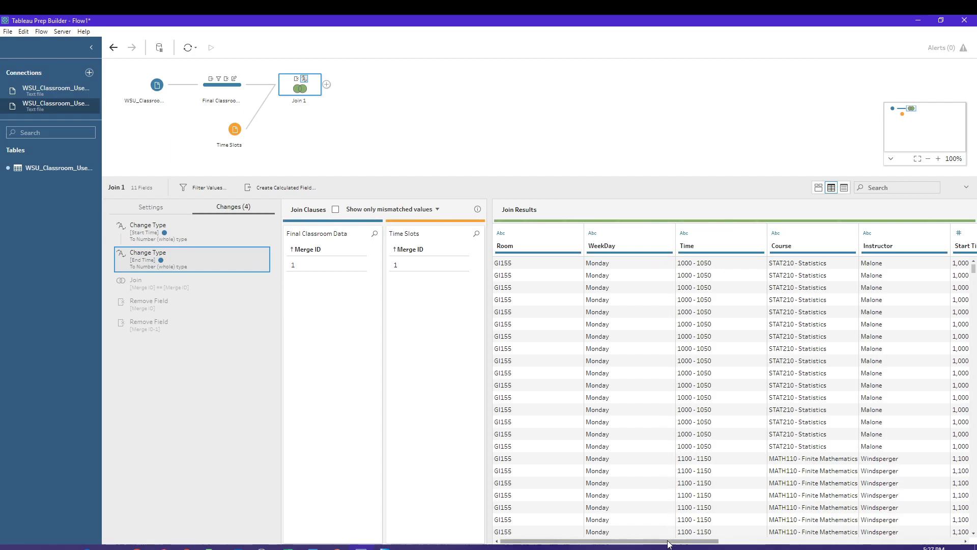
# - Remove the classroom data's Merge ID field from the join results again, after the type changes
pyautogui.moveTo(671, 541); pyautogui.dragTo(932, 546)
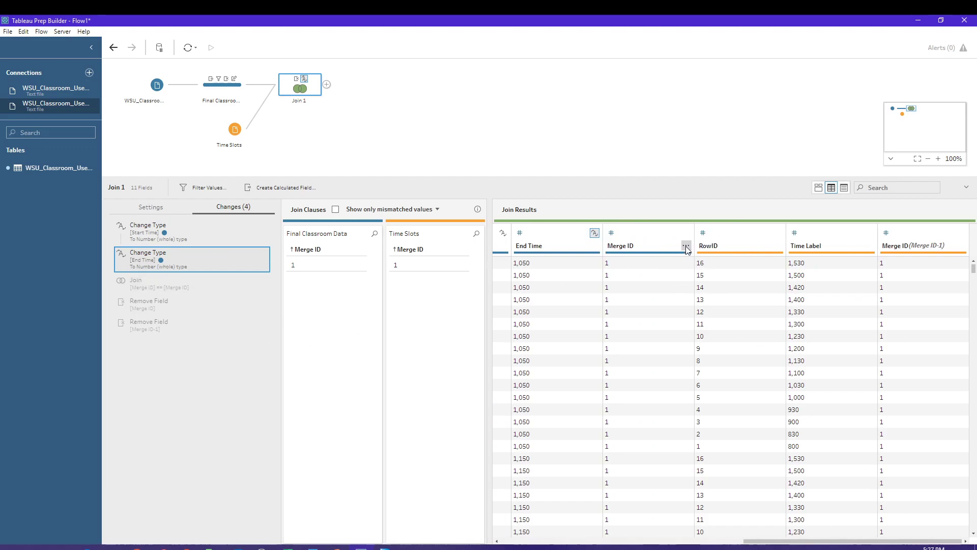
pyautogui.click(686, 248)
pyautogui.click(710, 379)
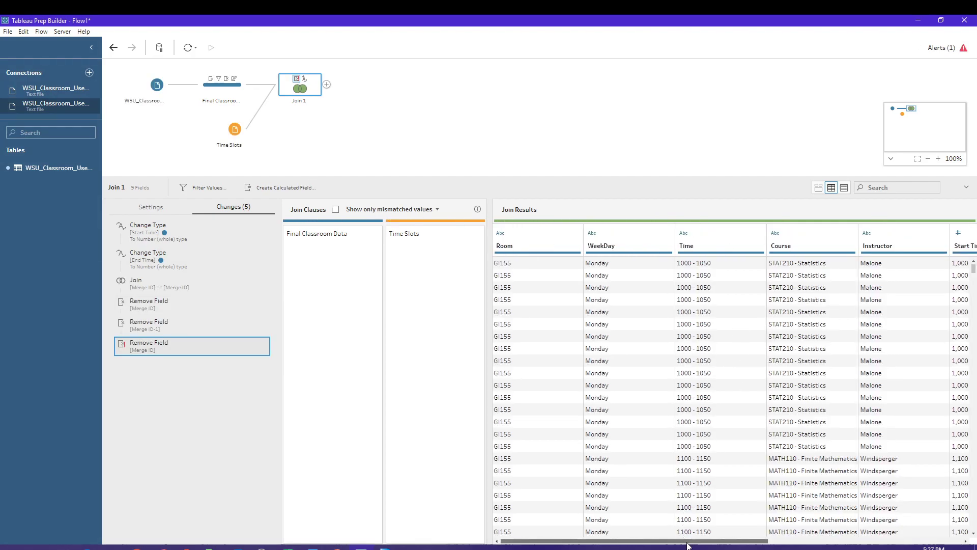
# - Examine the time fields, RowID and Time Label in the join results, and consult the time-slot heat map slide in PowerPoint
pyautogui.moveTo(687, 542); pyautogui.dragTo(880, 542)
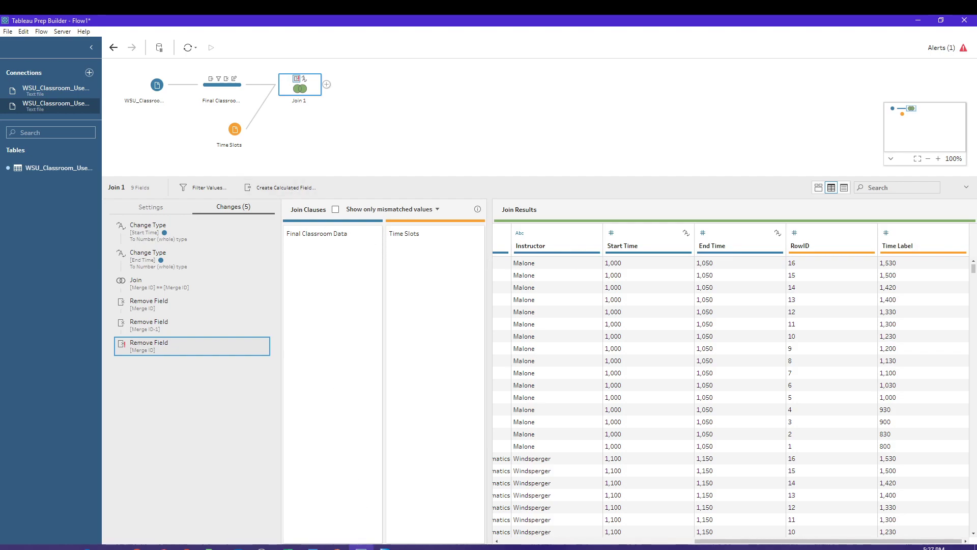
pyautogui.click(362, 546)
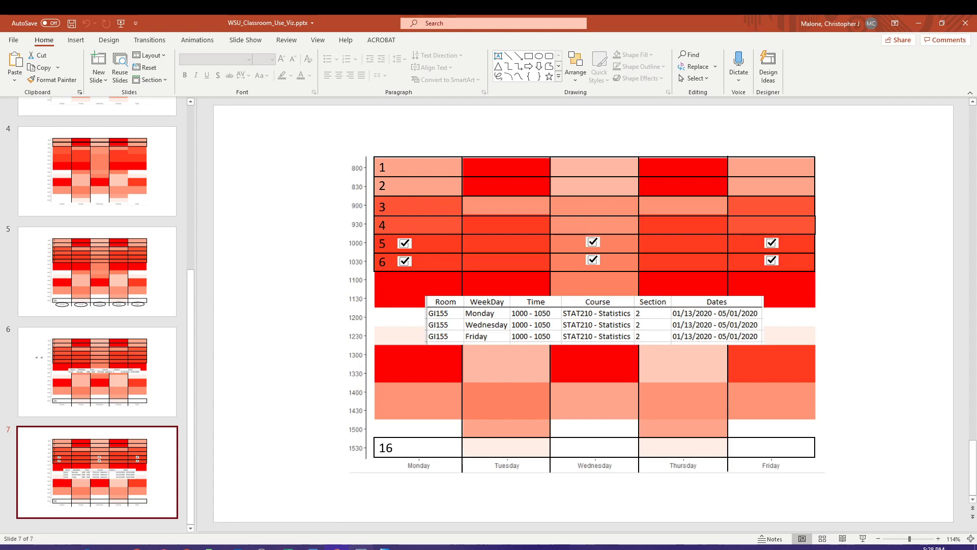
pyautogui.click(380, 547)
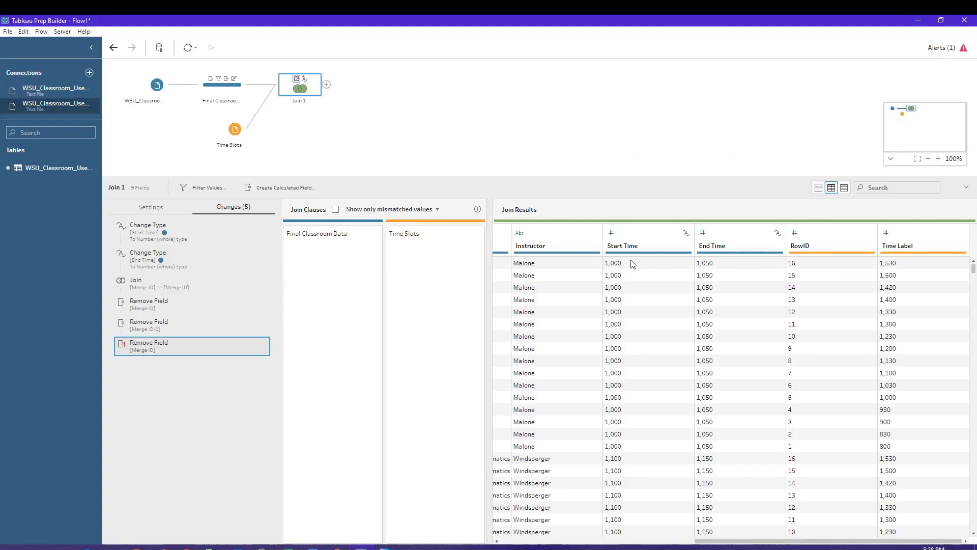
# - Rename the Join 1 step as Final Data After Join and reselect it in the flow
pyautogui.doubleClick(301, 102)
pyautogui.press('BackSpace')
pyautogui.write('Final Data')
pyautogui.write(' Af')
pyautogui.write('ter Join')
pyautogui.click(383, 127)
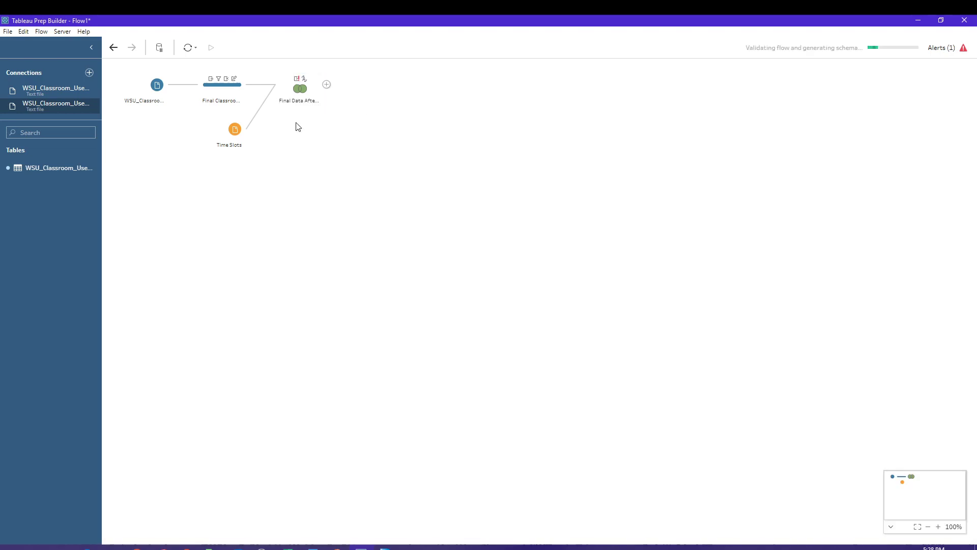
pyautogui.click(313, 96)
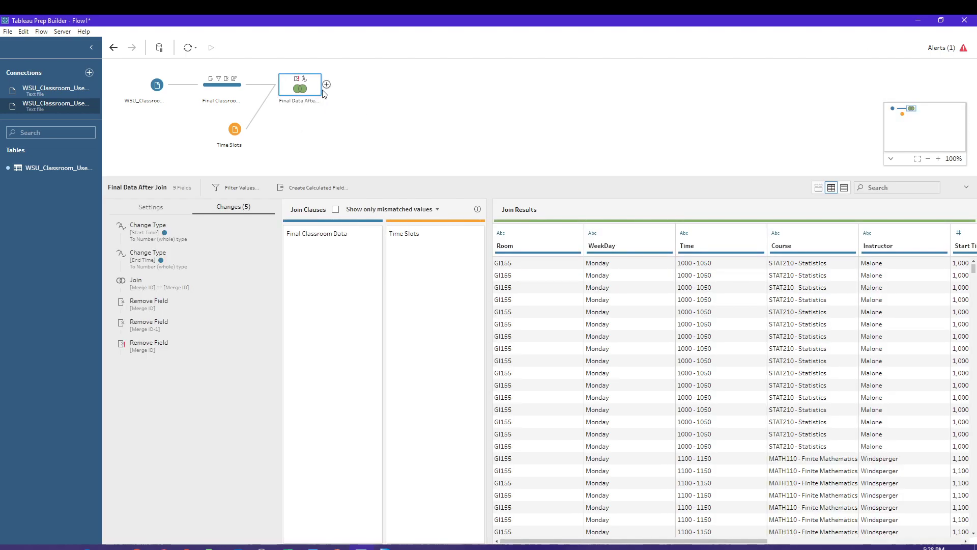
pyautogui.click(313, 188)
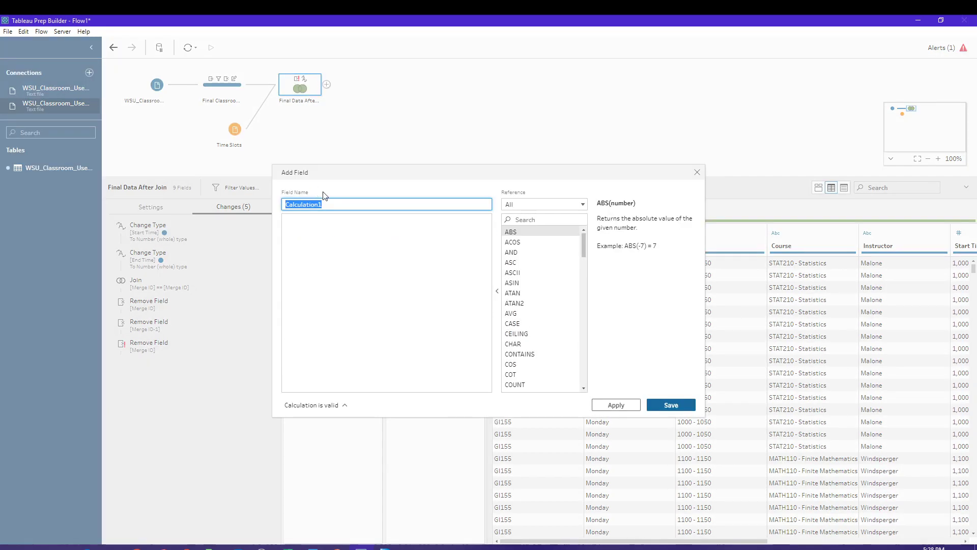
pyautogui.press('BackSpace')
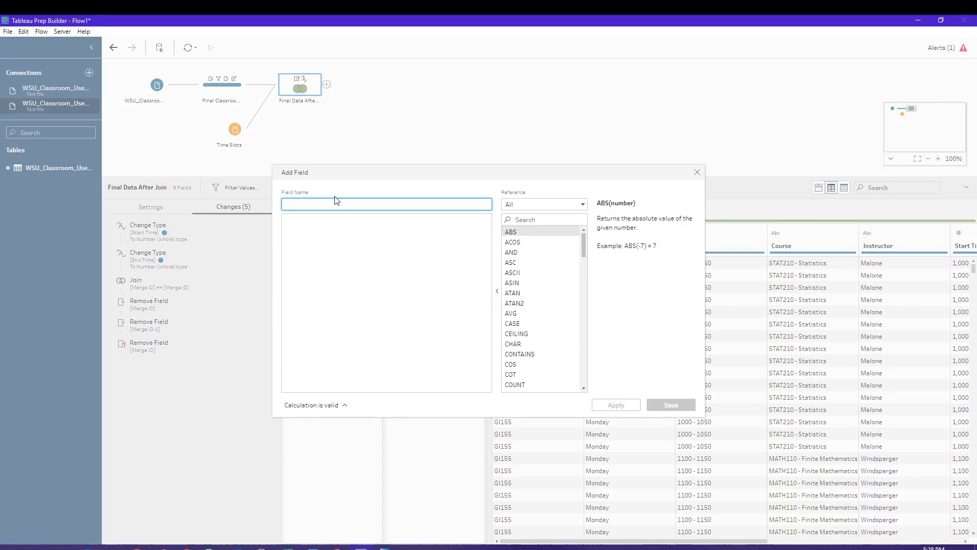
pyautogui.write('Count')
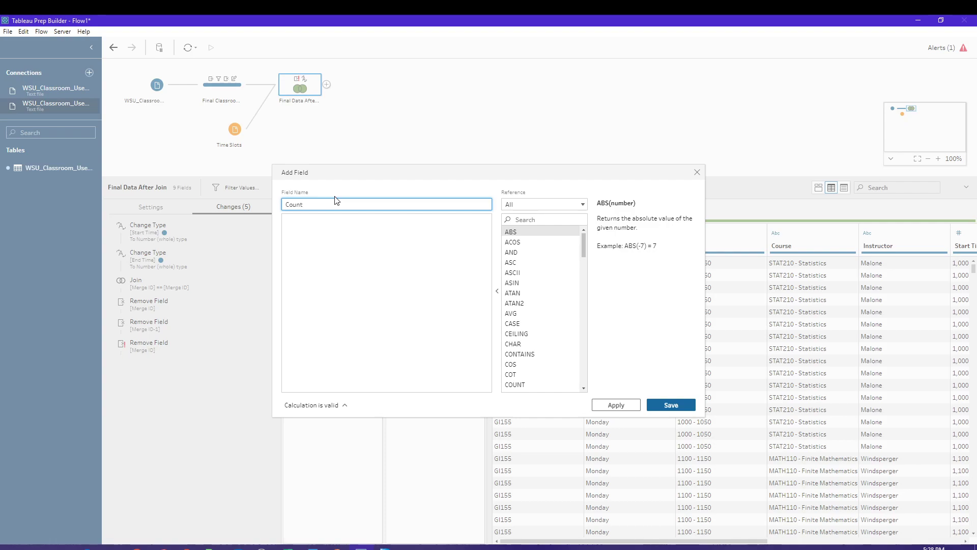
pyautogui.click(316, 233)
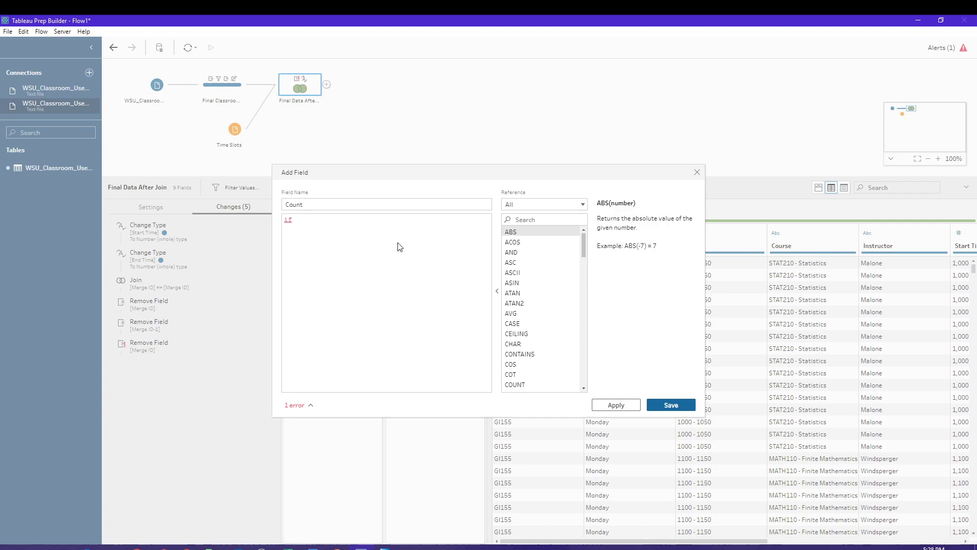
pyautogui.moveTo(494, 172); pyautogui.dragTo(645, 287)
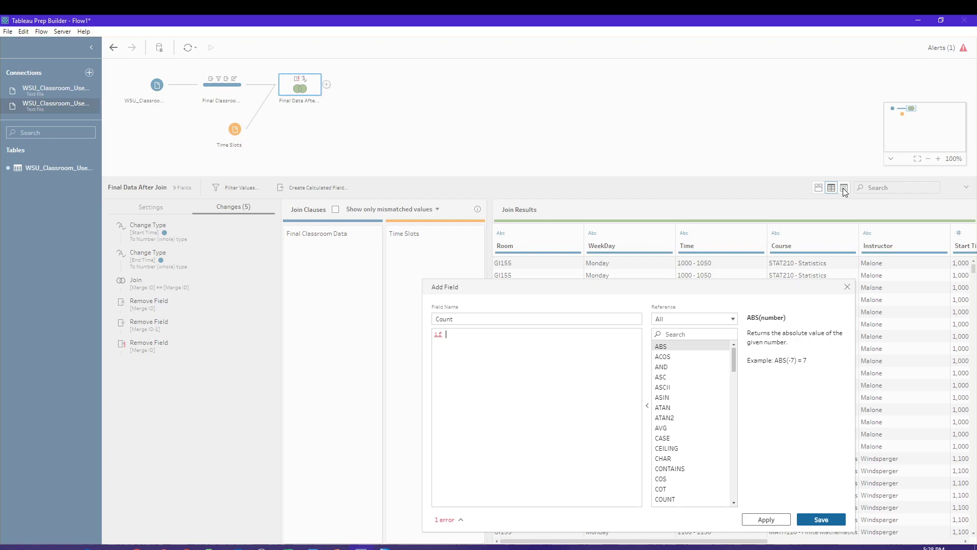
pyautogui.click(847, 286)
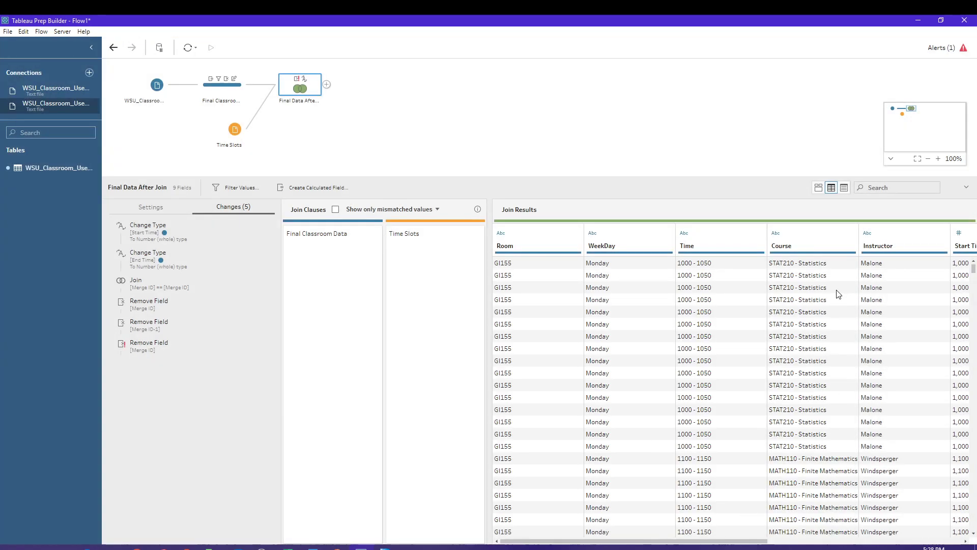
# - Start a calculated field named Count with the condition if [Time Label] >= [Start Time] AND [Time Label] <= [End Time]
pyautogui.moveTo(725, 541); pyautogui.dragTo(918, 540)
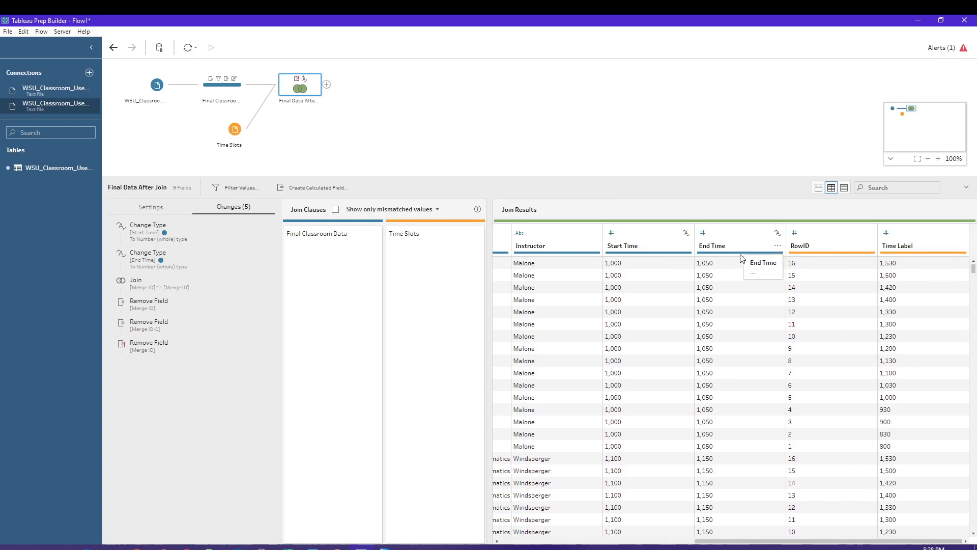
pyautogui.click(316, 188)
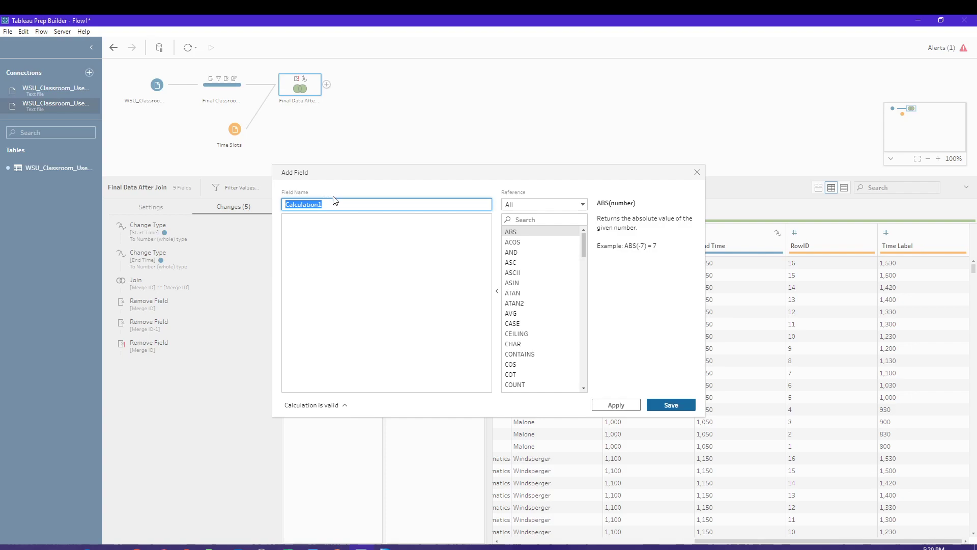
pyautogui.write('Count')
pyautogui.click(324, 241)
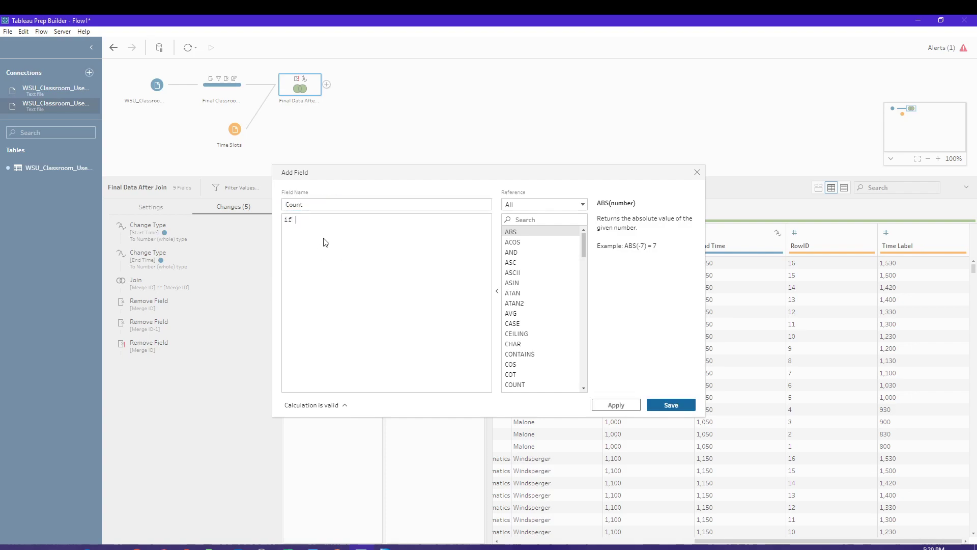
pyautogui.write('if Tim')
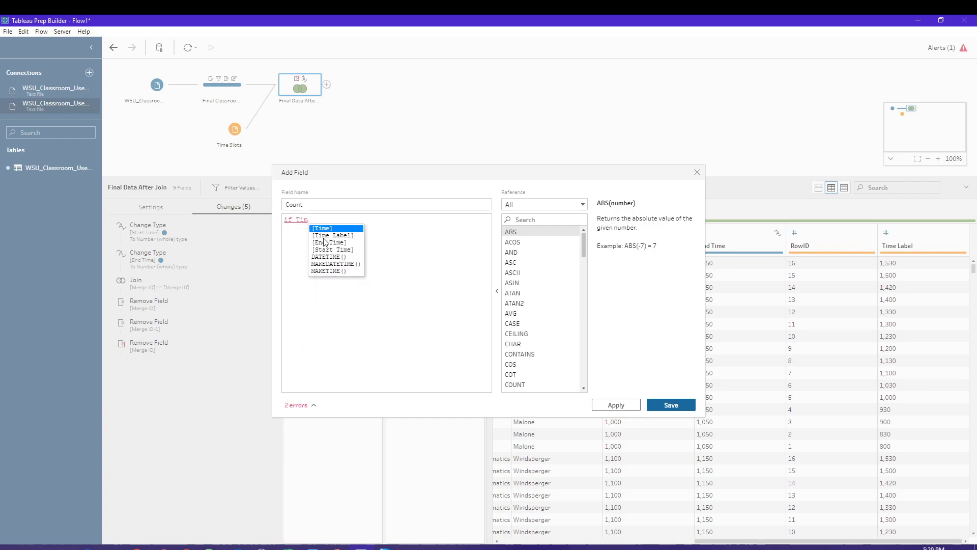
pyautogui.press('Return')
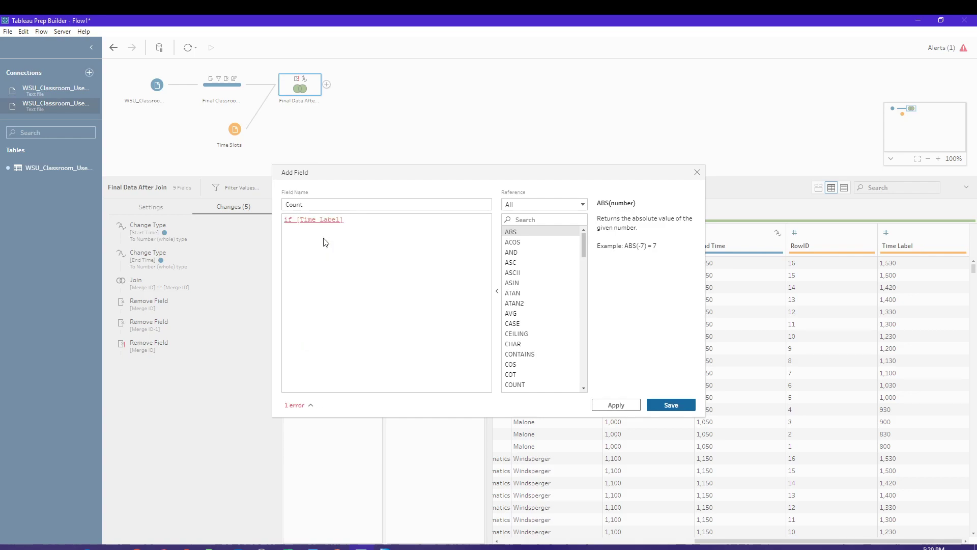
pyautogui.write('>=')
pyautogui.moveTo(415, 174); pyautogui.dragTo(495, 284)
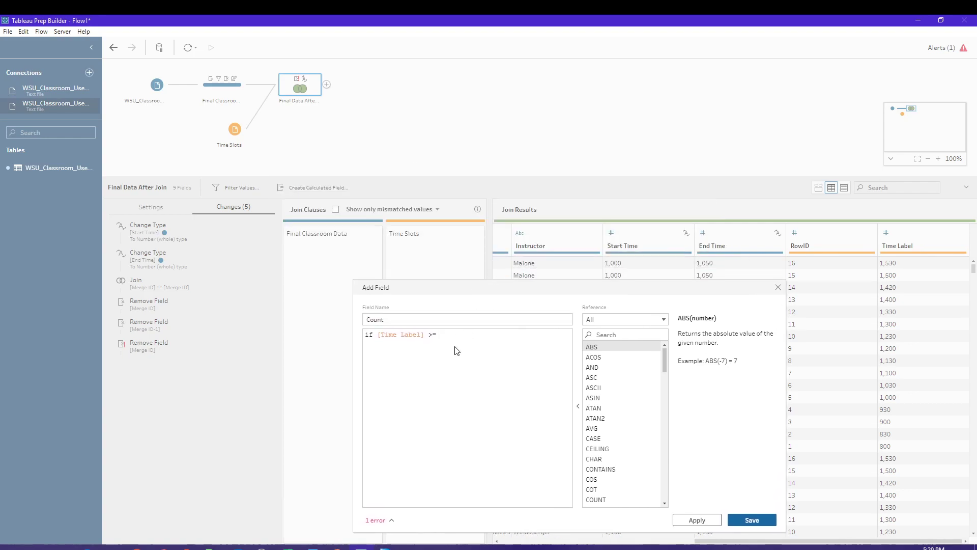
pyautogui.write('[Start Time] AND [Time Label] <= [End Time]')
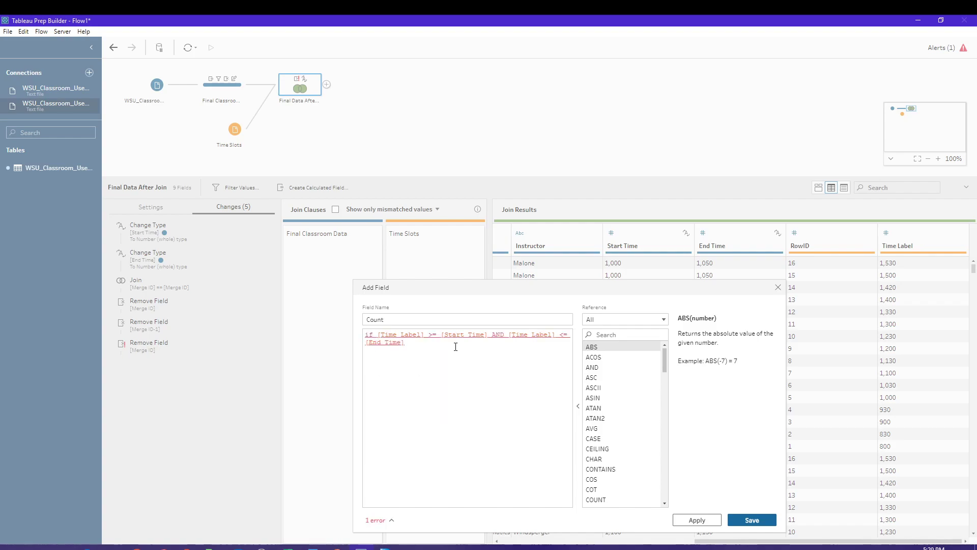
# - Widen the formula editor and complete the Count formula with THEN 1, ELSE 0 and END on separate lines
pyautogui.moveTo(351, 368); pyautogui.dragTo(224, 388)
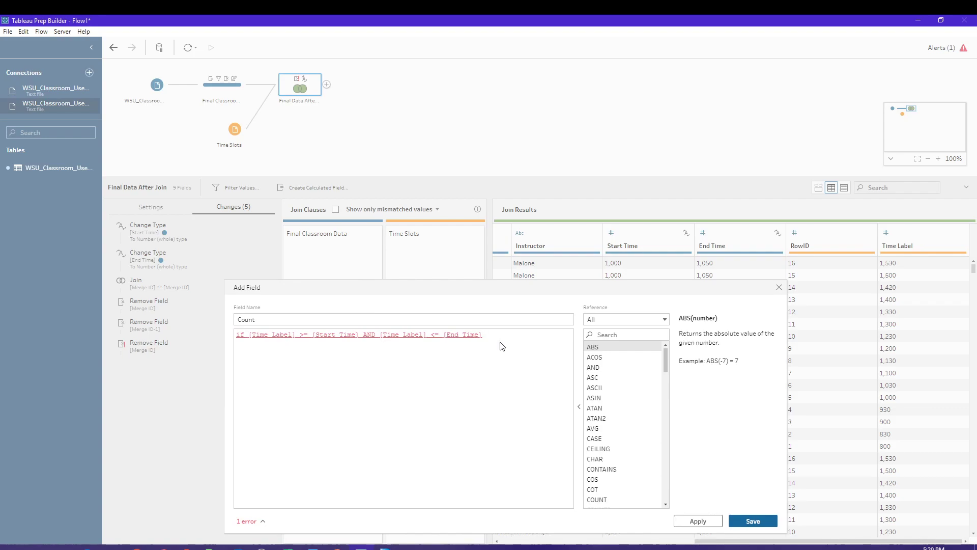
pyautogui.press('Return')
pyautogui.write('T')
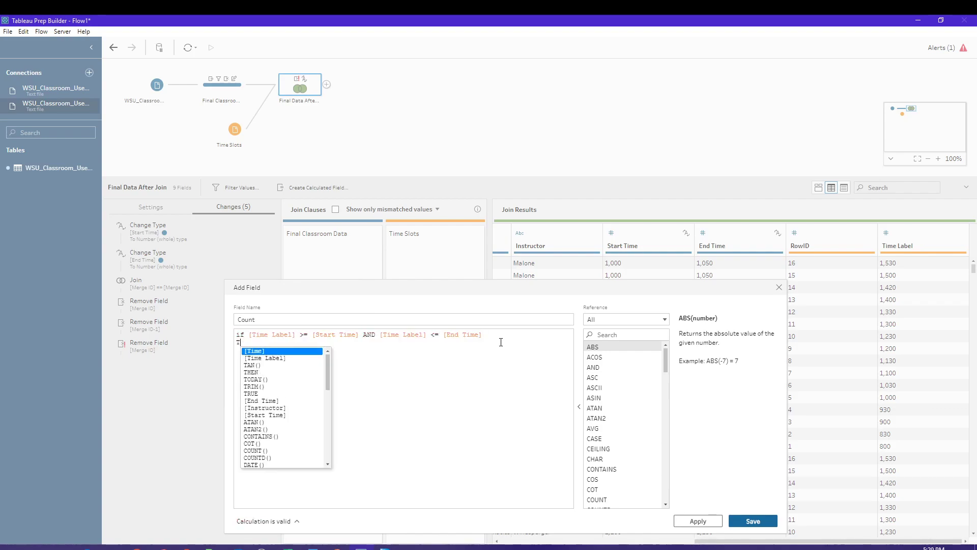
pyautogui.write('HEN 1')
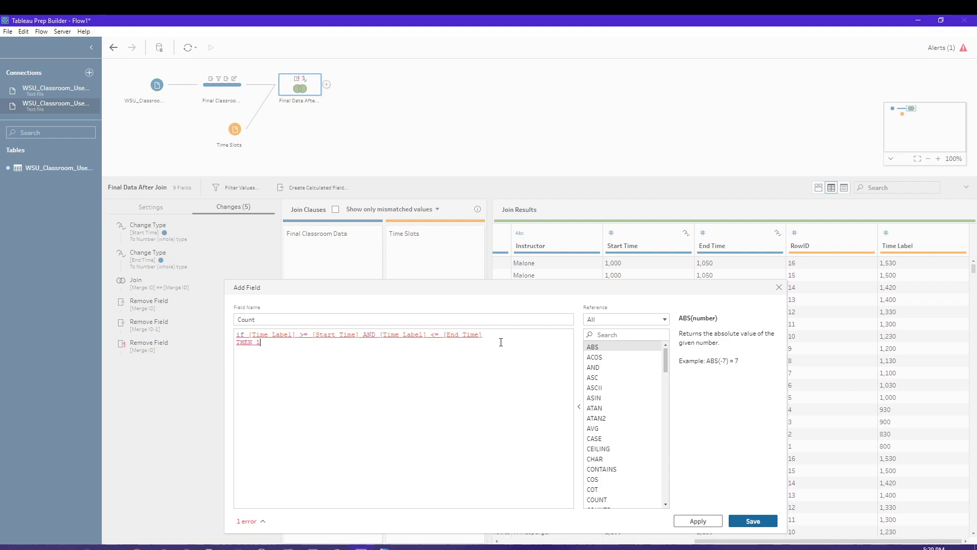
pyautogui.press('Return')
pyautogui.write('ELSE 0 ')
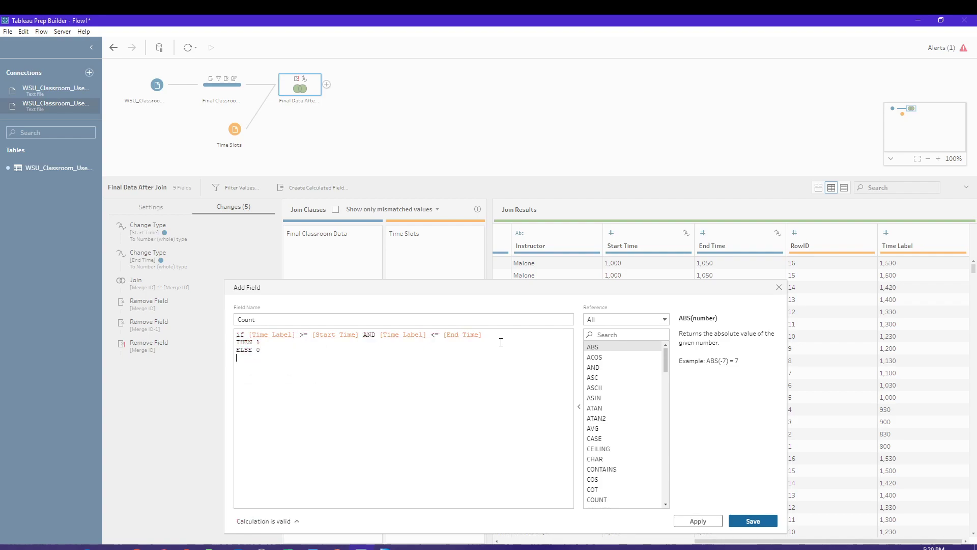
pyautogui.write('END')
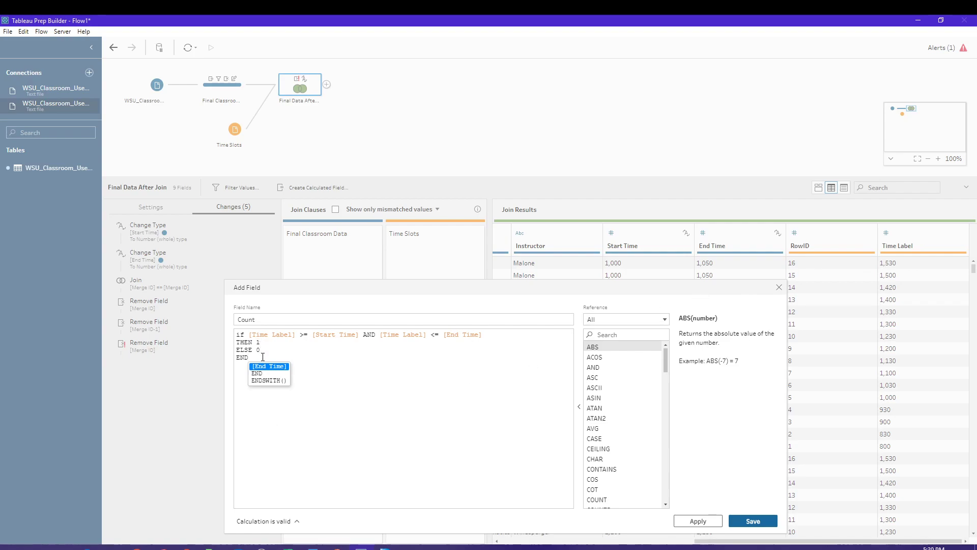
# - Delete the 0 after ELSE in the Count formula, keeping END on its own line, to test the formula's validation
pyautogui.press('BackSpace')
pyautogui.press('BackSpace')
pyautogui.press('BackSpace')
pyautogui.press('BackSpace')
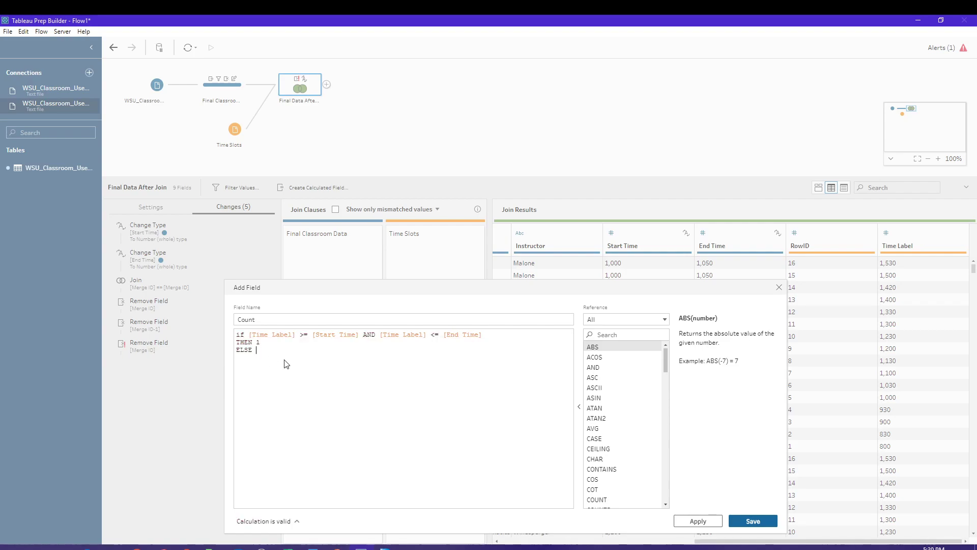
pyautogui.press('BackSpace')
pyautogui.press('BackSpace')
pyautogui.press('Return')
pyautogui.write('END')
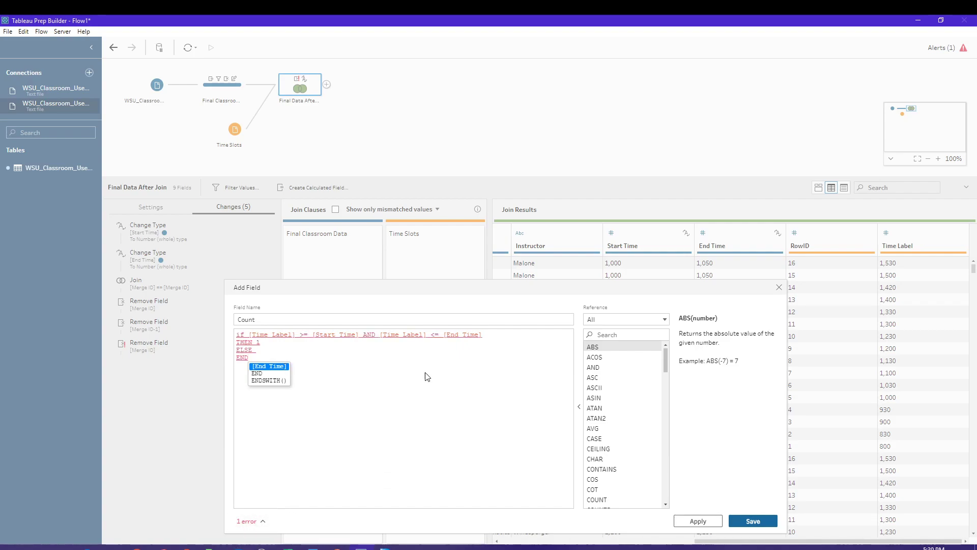
# - Set the ELSE value in the Count formula to 0, and apply and save the calculated field
pyautogui.moveTo(473, 287); pyautogui.dragTo(503, 244)
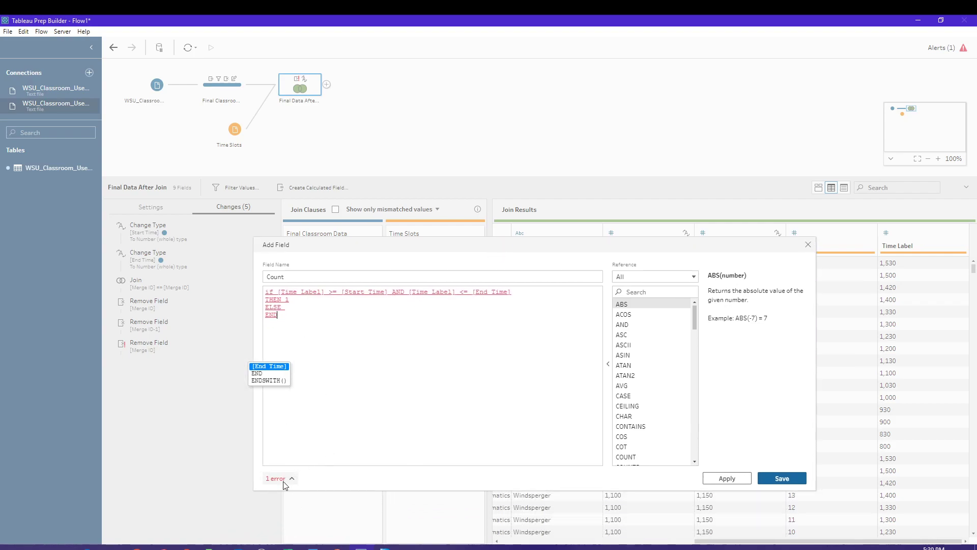
pyautogui.click(284, 307)
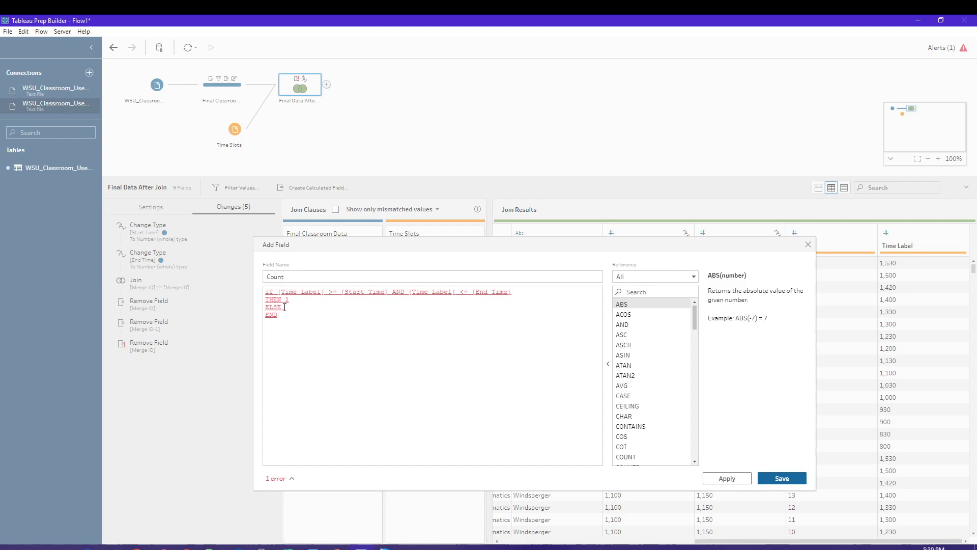
pyautogui.write('0')
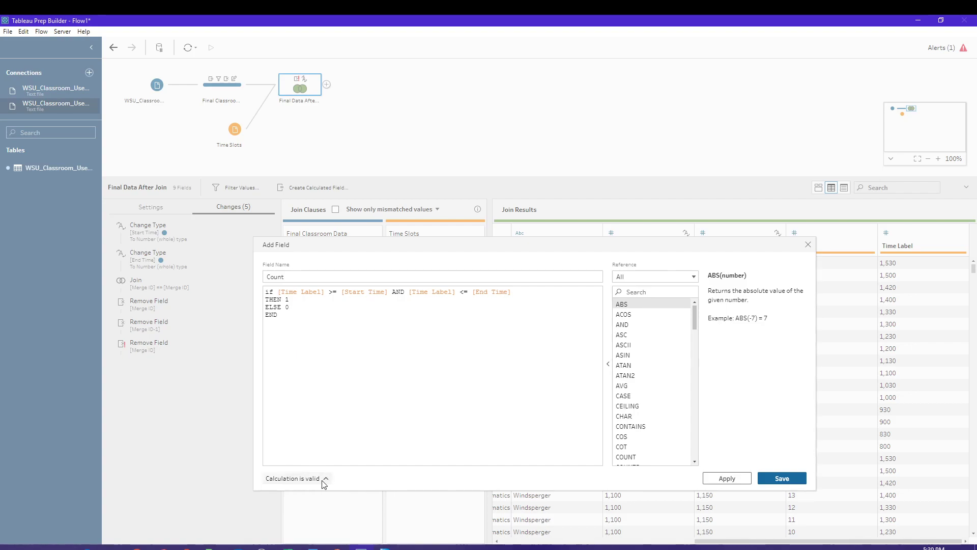
pyautogui.click(726, 478)
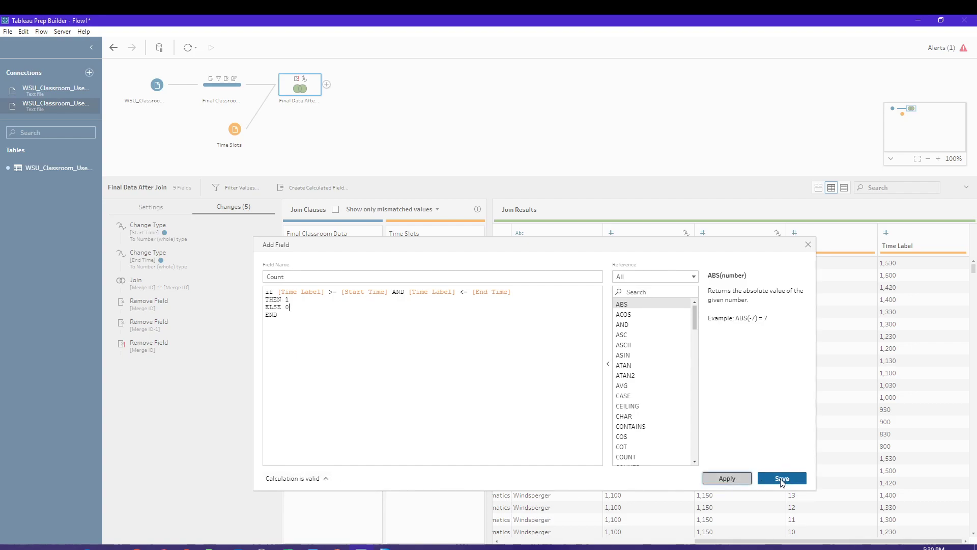
pyautogui.click(781, 478)
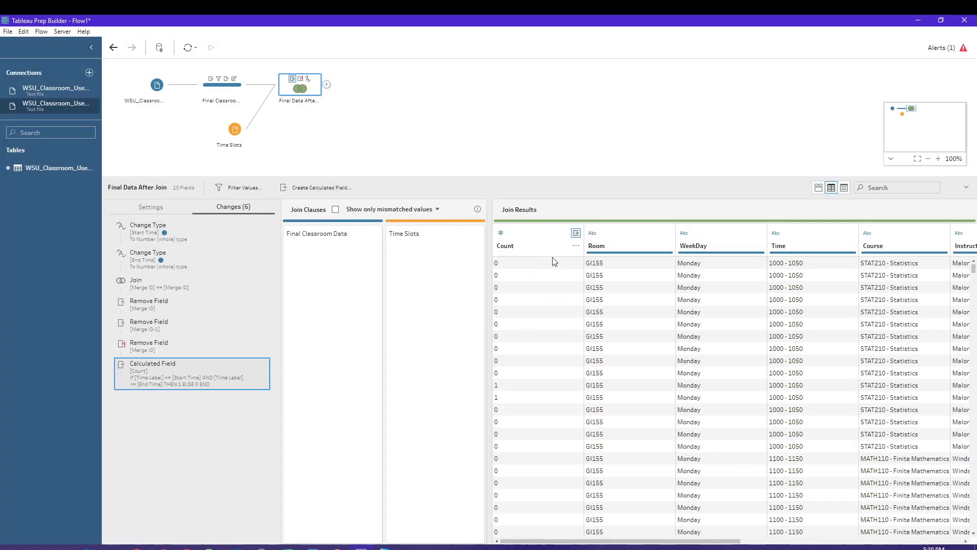
# - Move the Count field to the end of the join results, after Time Label, and return to the data grid view
pyautogui.moveTo(597, 540); pyautogui.dragTo(819, 540)
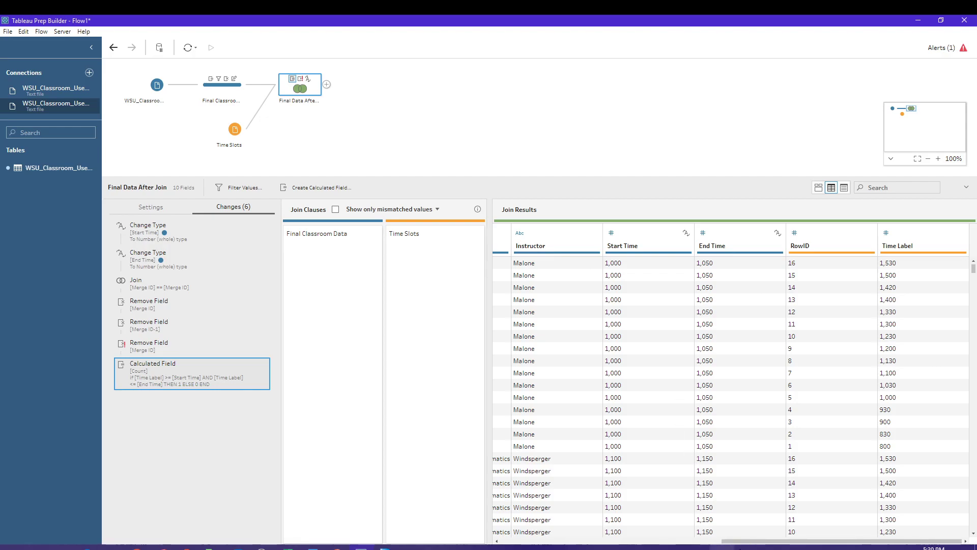
pyautogui.moveTo(752, 540)
pyautogui.mouseDown()
pyautogui.moveTo(587, 541)
pyautogui.moveTo(750, 541)
pyautogui.mouseUp()
pyautogui.moveTo(767, 544); pyautogui.dragTo(543, 543)
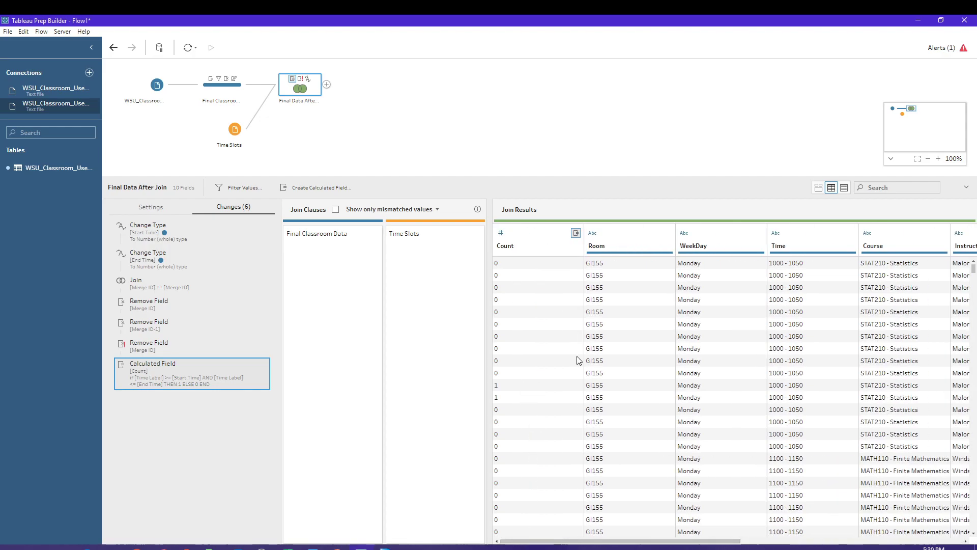
pyautogui.click(818, 187)
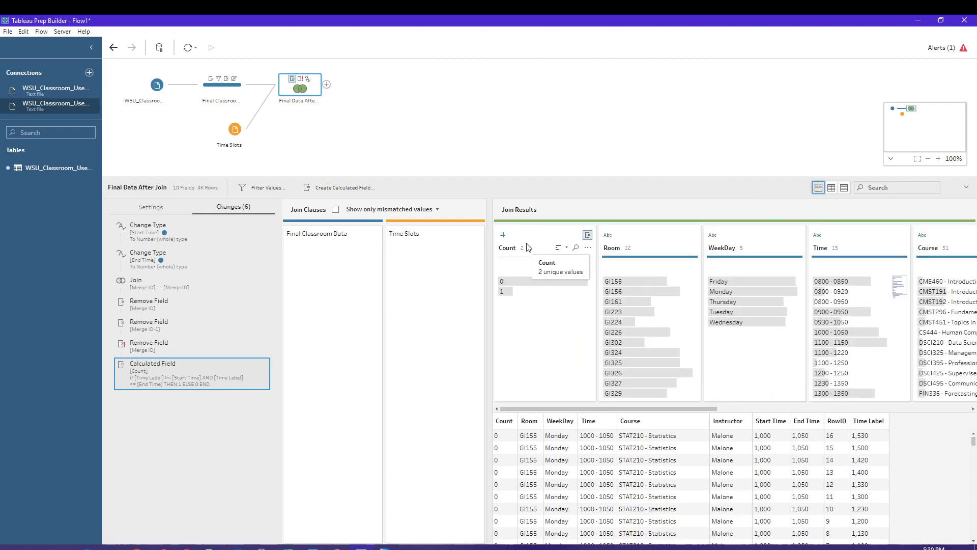
pyautogui.moveTo(536, 237); pyautogui.dragTo(960, 241)
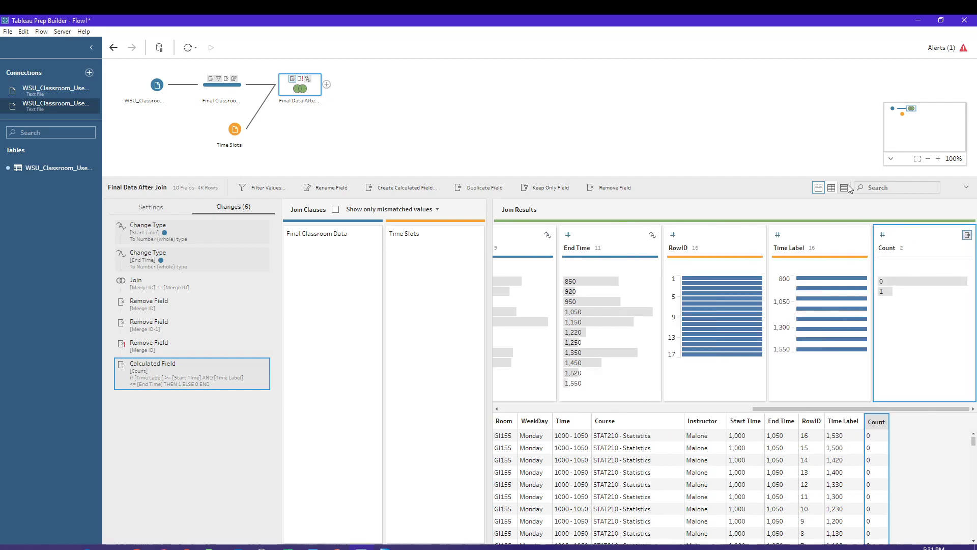
pyautogui.click(831, 187)
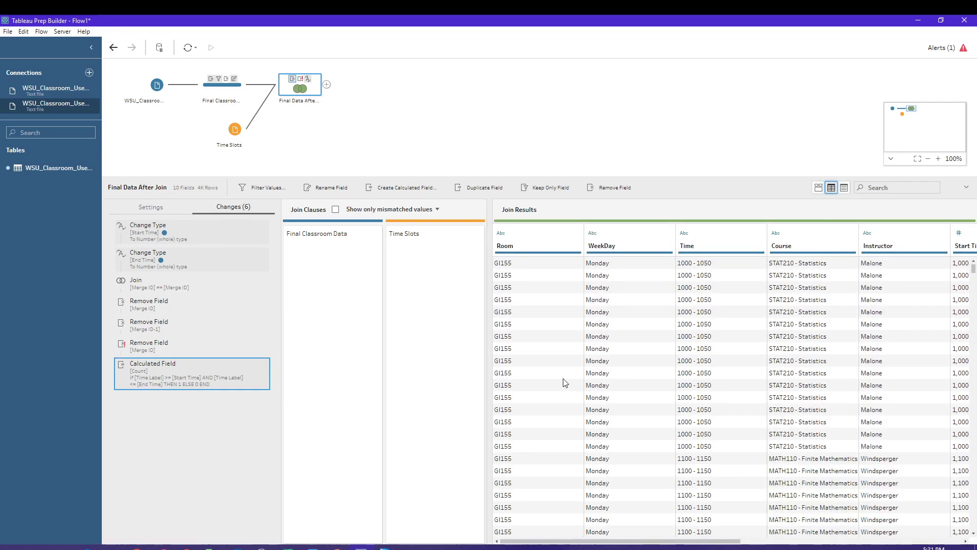
# - Compare the Count values with Start Time, End Time and Time Label across the join result rows
pyautogui.moveTo(580, 540); pyautogui.dragTo(807, 540)
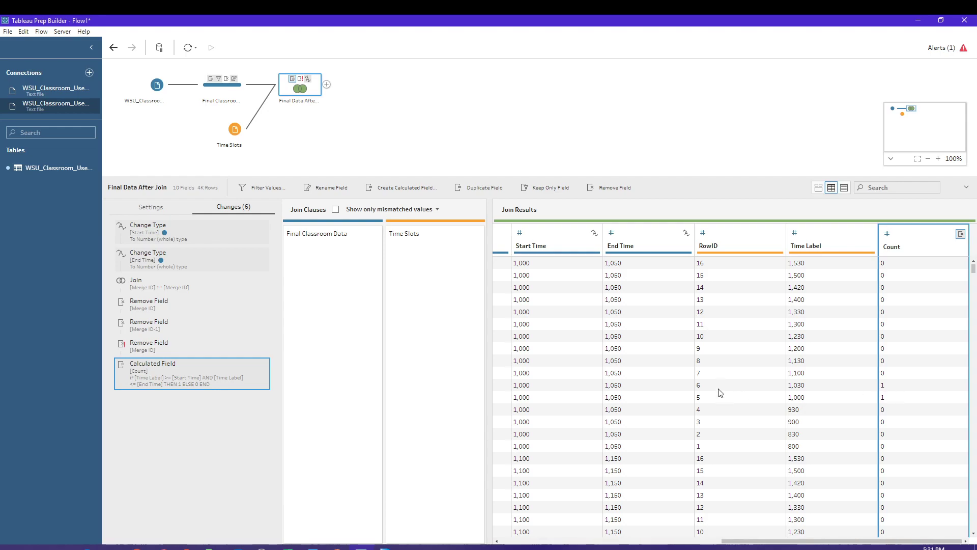
pyautogui.scroll(-5, 725, 397)
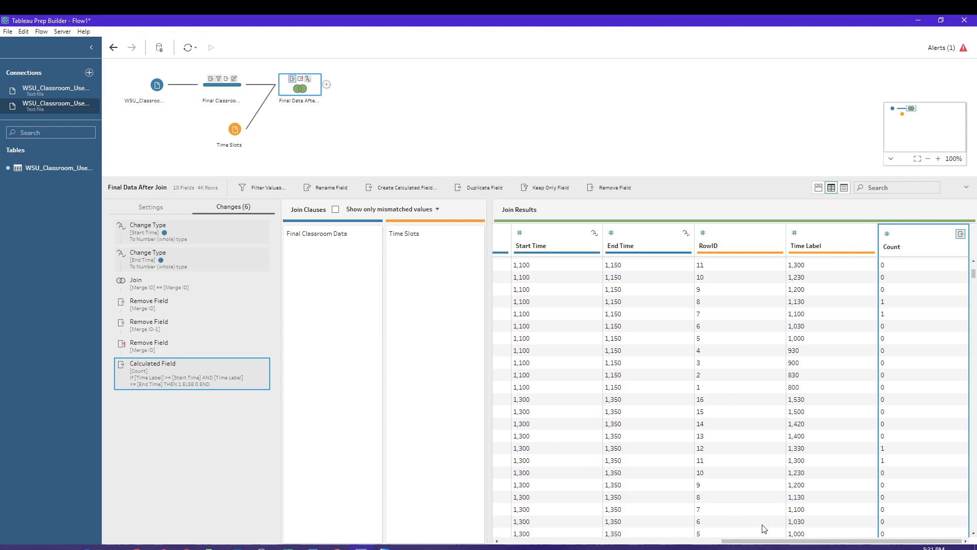
pyautogui.scroll(5, 757, 393)
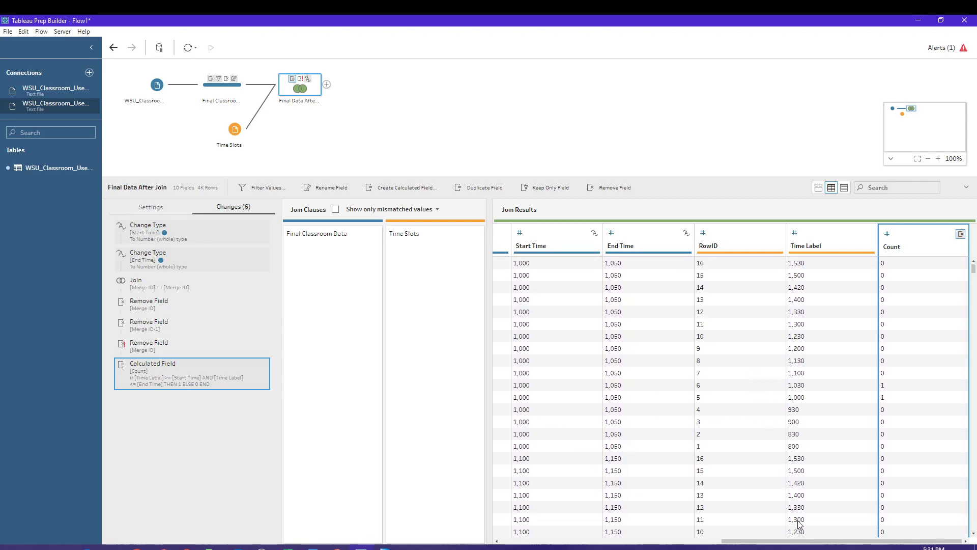
pyautogui.moveTo(800, 541); pyautogui.dragTo(578, 544)
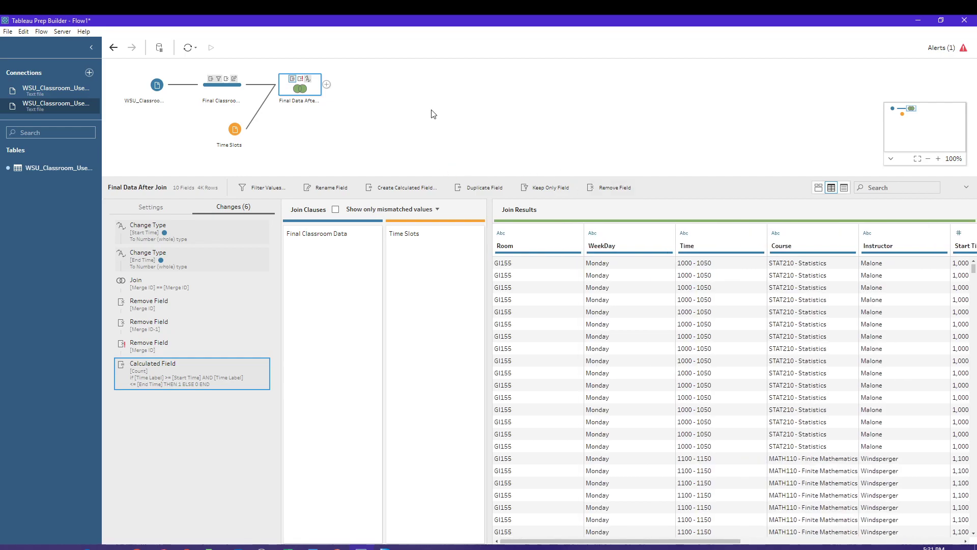
pyautogui.moveTo(668, 542); pyautogui.dragTo(893, 544)
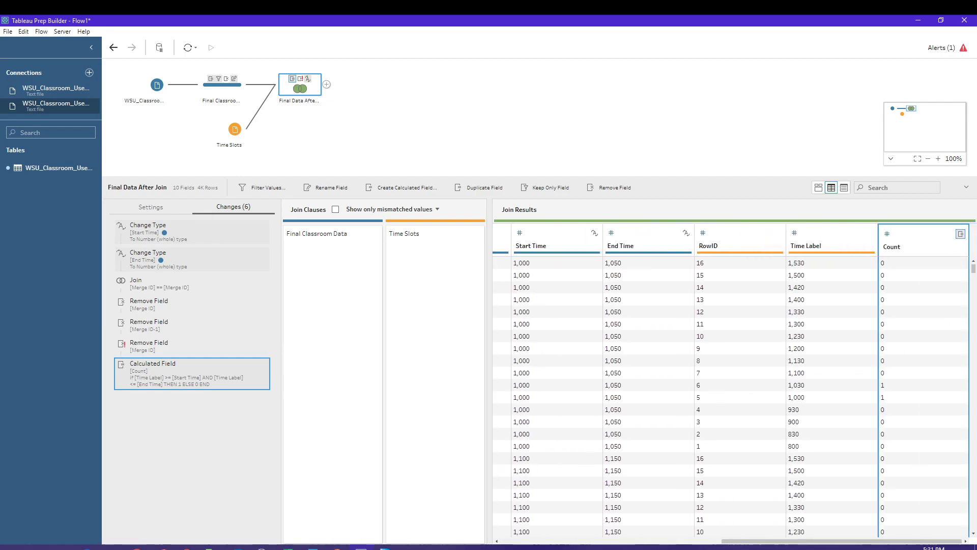
# - Switch to the data processing checklist in Word and check off steps 6, 7 and 8
pyautogui.click(312, 547)
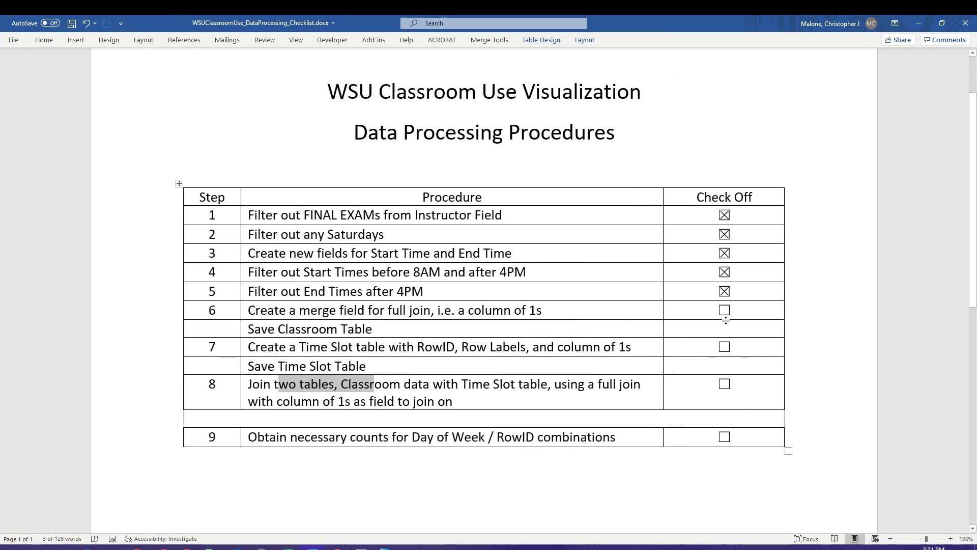
pyautogui.click(724, 310)
pyautogui.click(724, 346)
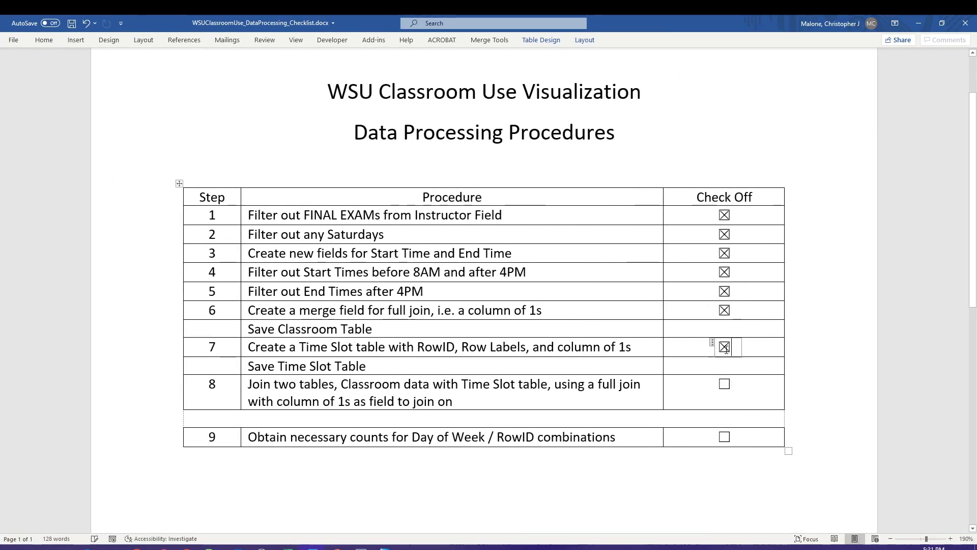
pyautogui.click(724, 383)
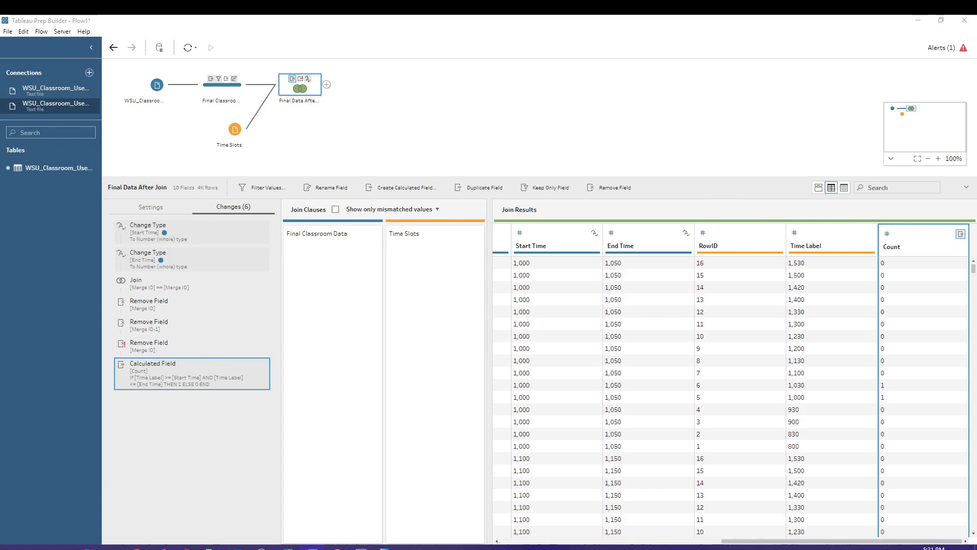
# - Add an Aggregate step after Final Data After Join in the Tableau Prep flow and open its options for a following step
pyautogui.click(326, 85)
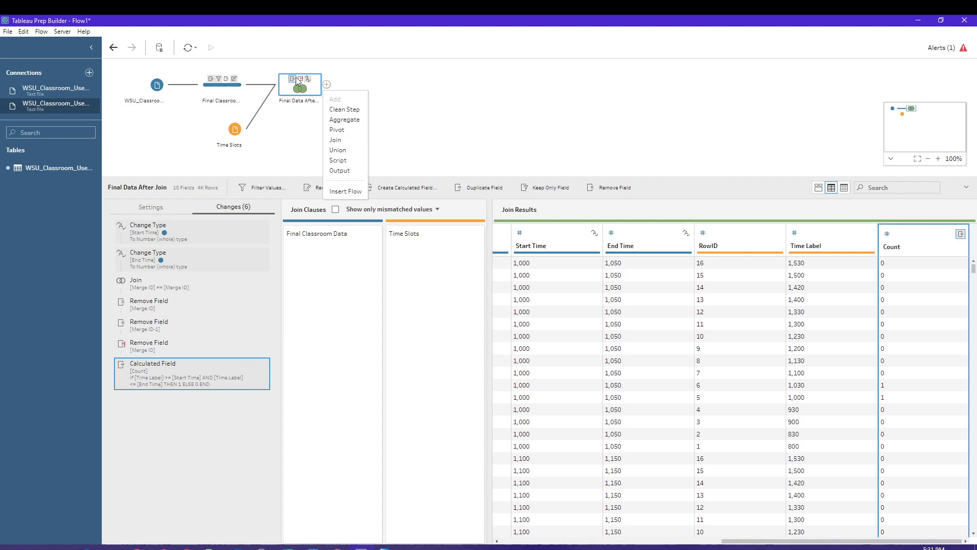
pyautogui.click(345, 125)
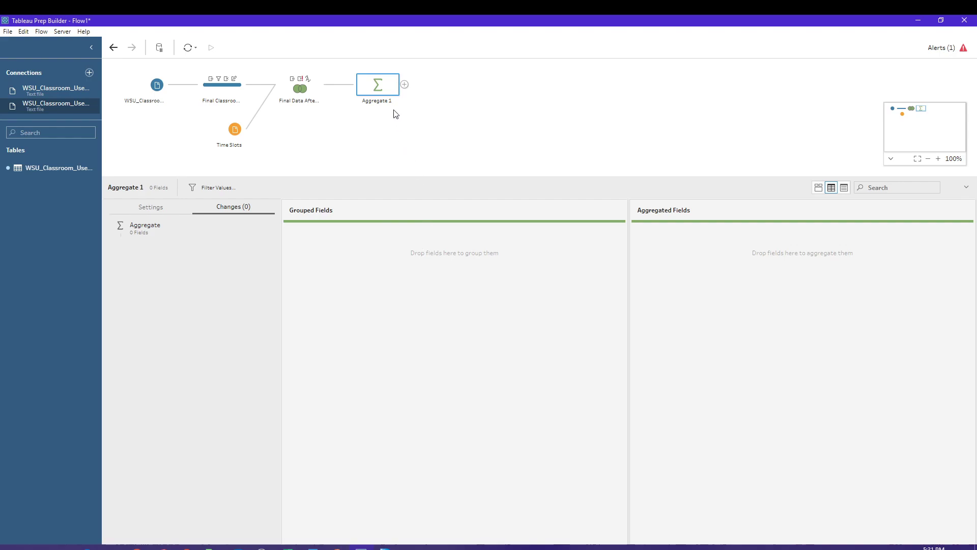
pyautogui.click(405, 84)
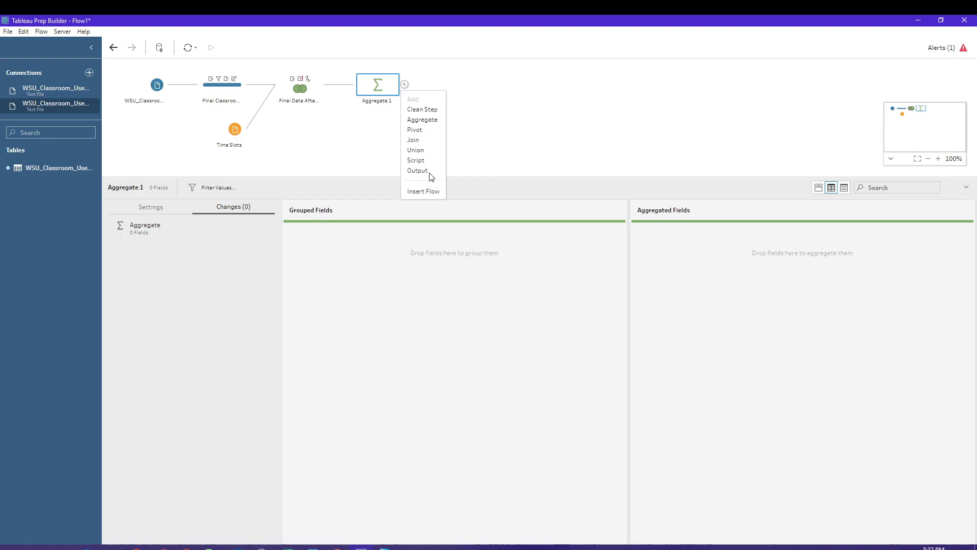
# - Remove the Aggregate step that follows Final Data After Join from the flow
pyautogui.click(370, 85)
pyautogui.rightClick(370, 86)
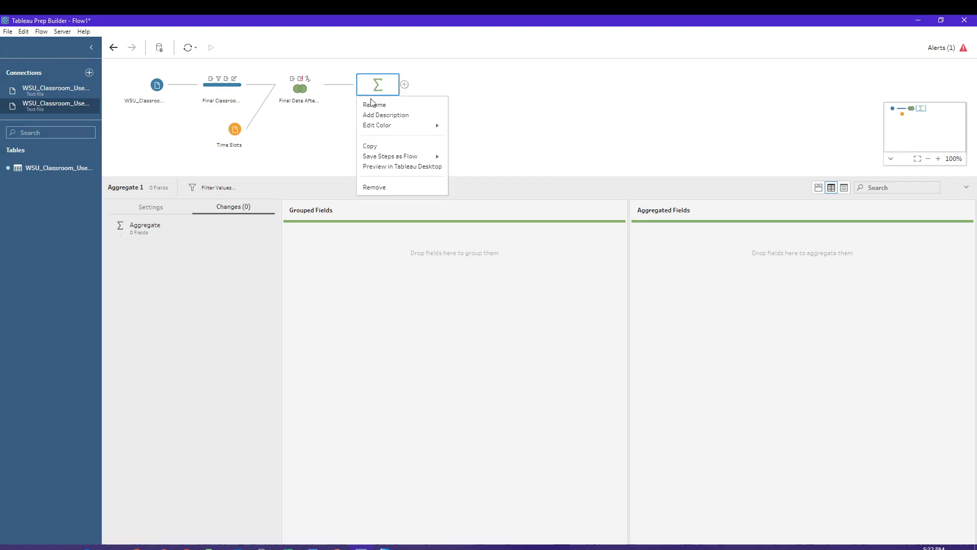
pyautogui.click(387, 185)
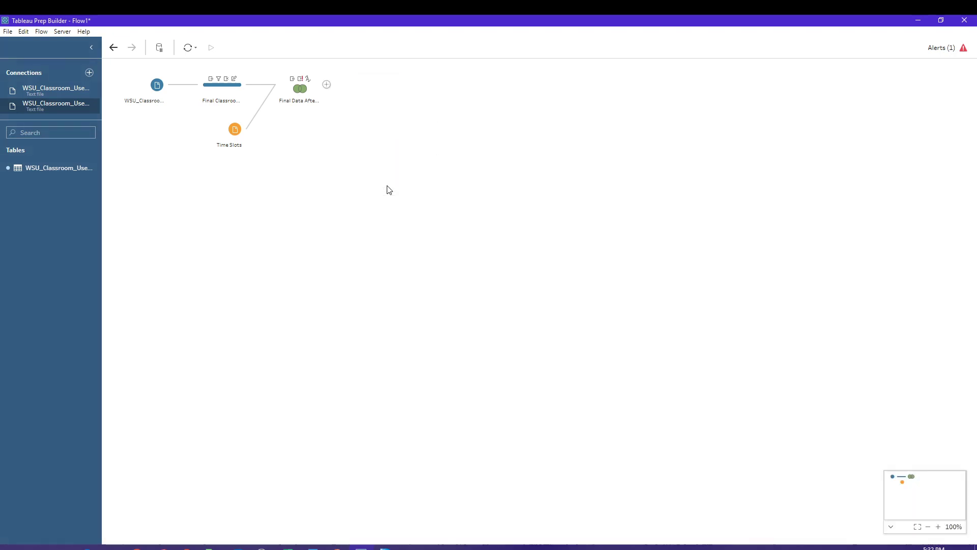
pyautogui.click(297, 88)
pyautogui.click(326, 85)
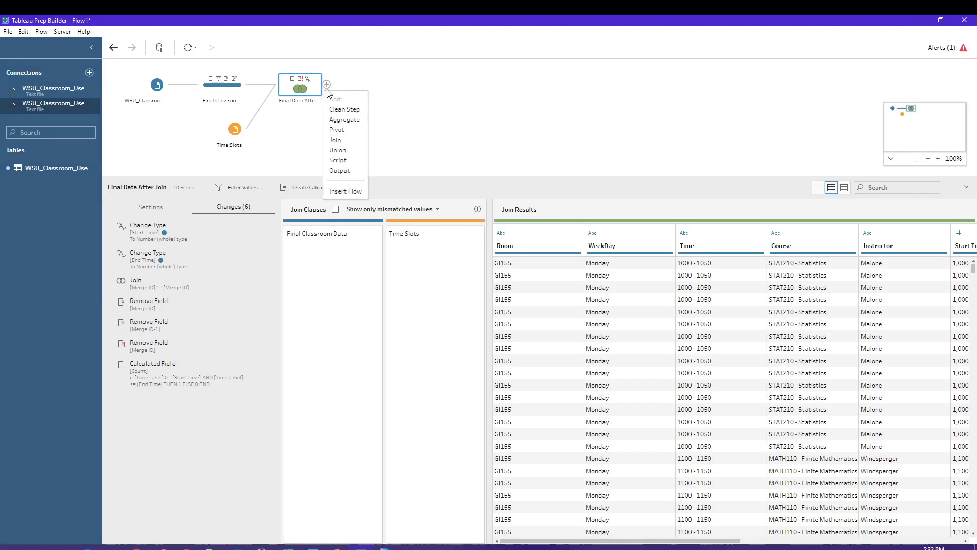
pyautogui.click(339, 124)
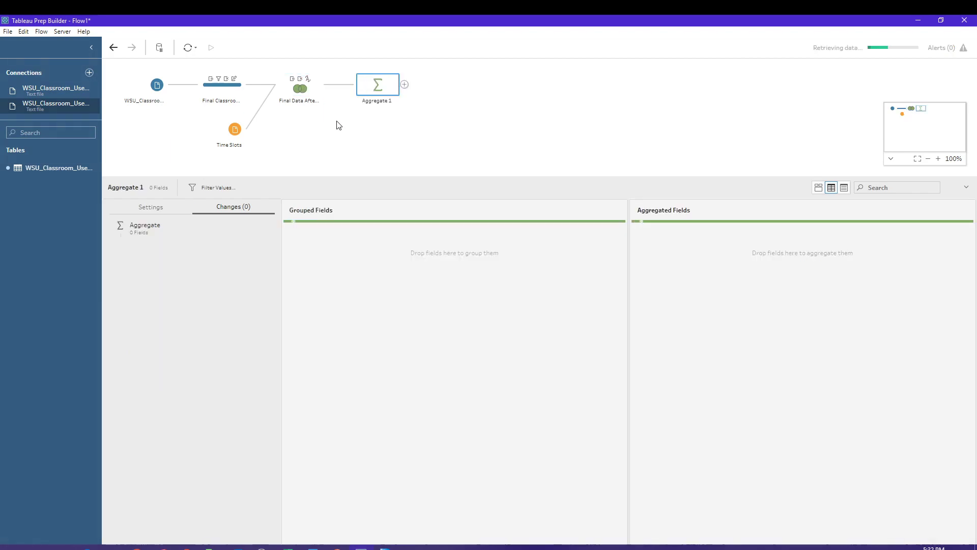
pyautogui.rightClick(377, 87)
pyautogui.click(383, 187)
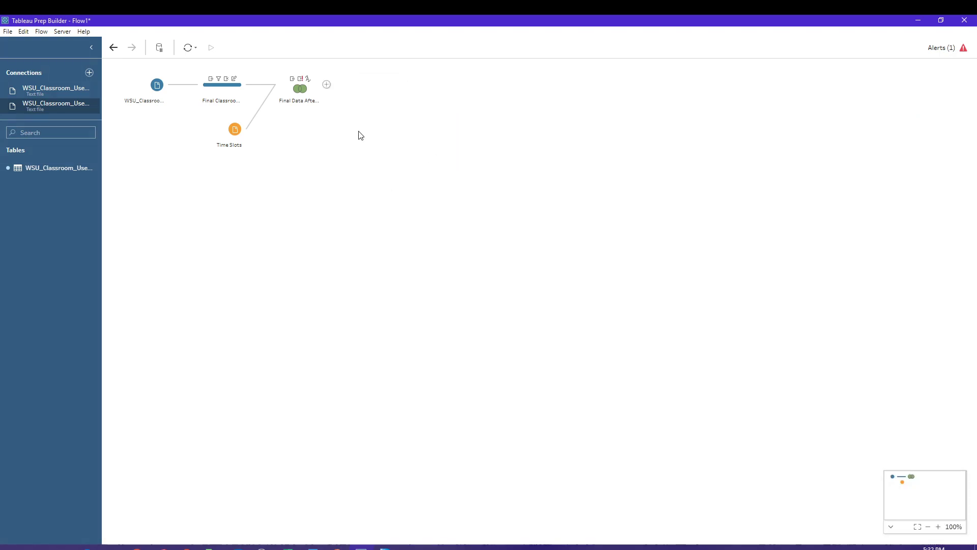
# - Add an Output step after Final Data After Join to preview the joined rows, and remove it again
pyautogui.click(326, 84)
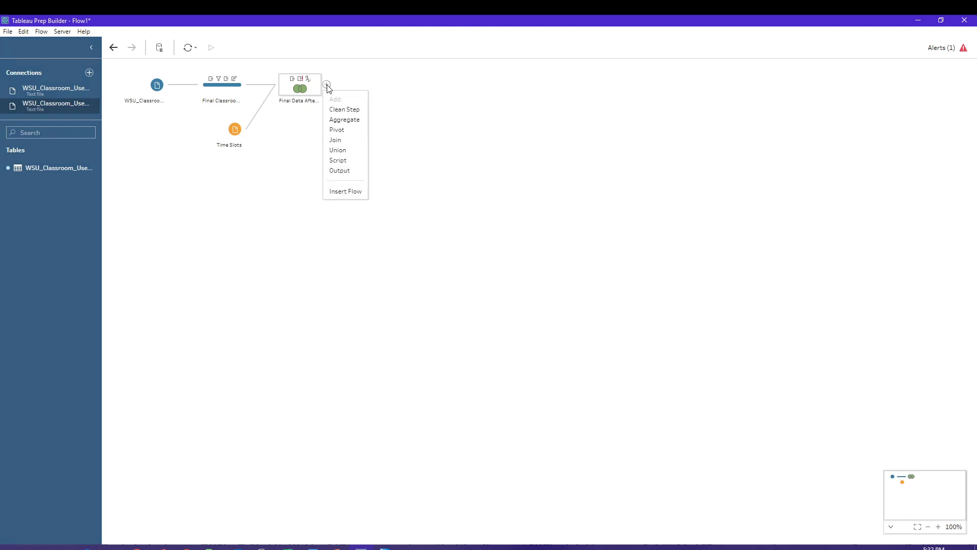
pyautogui.click(346, 176)
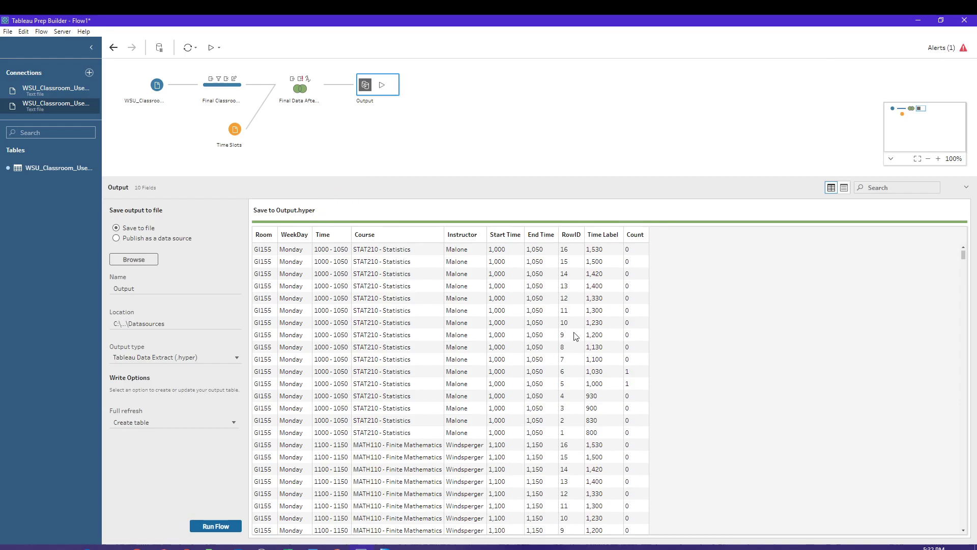
pyautogui.rightClick(392, 88)
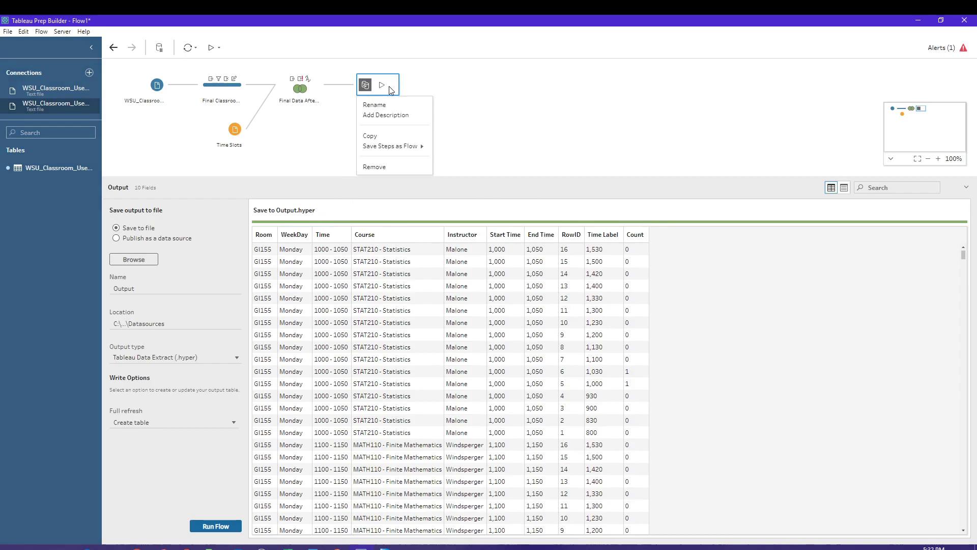
pyautogui.click(374, 167)
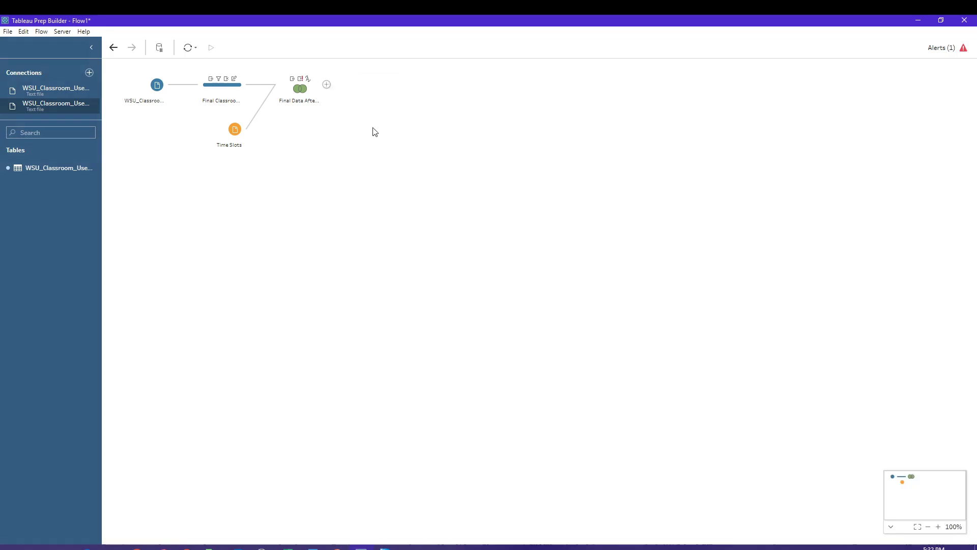
pyautogui.click(327, 85)
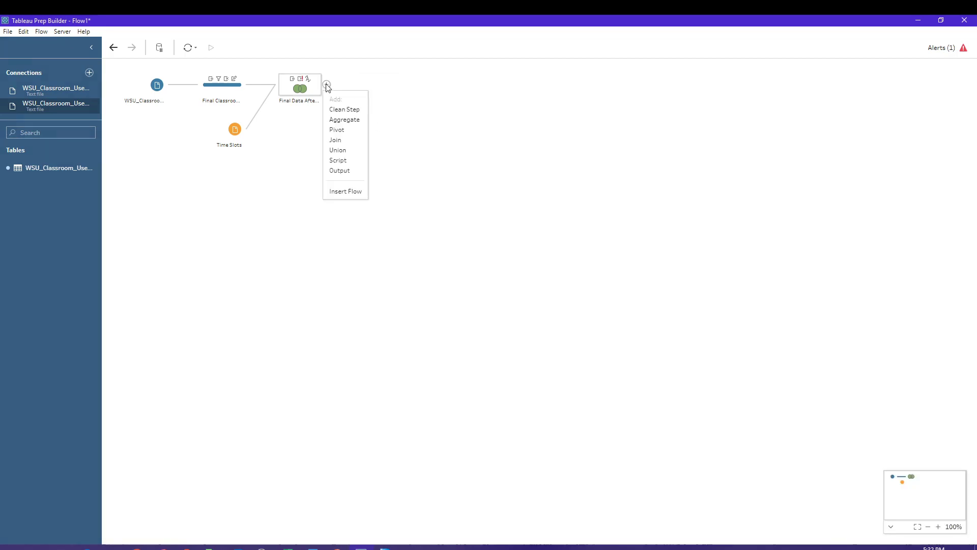
pyautogui.click(347, 124)
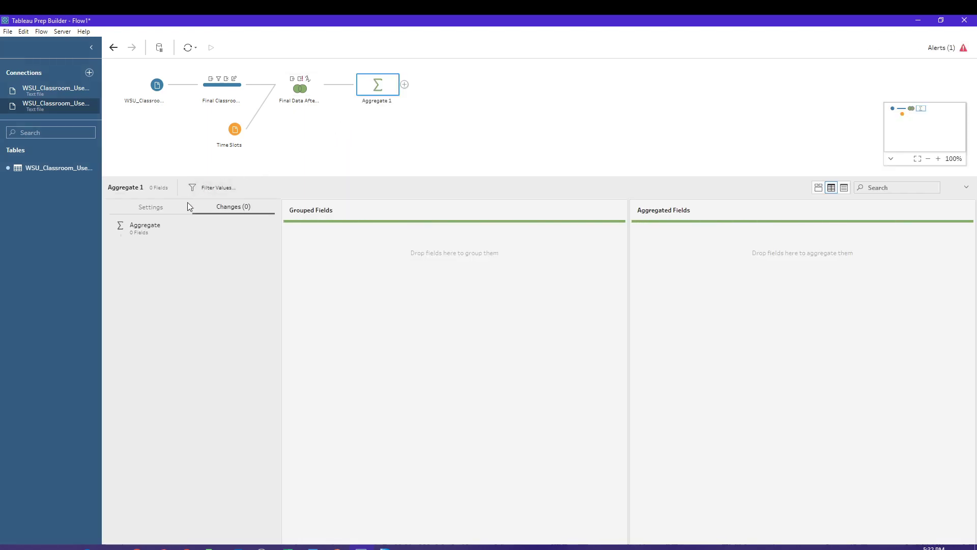
pyautogui.click(159, 211)
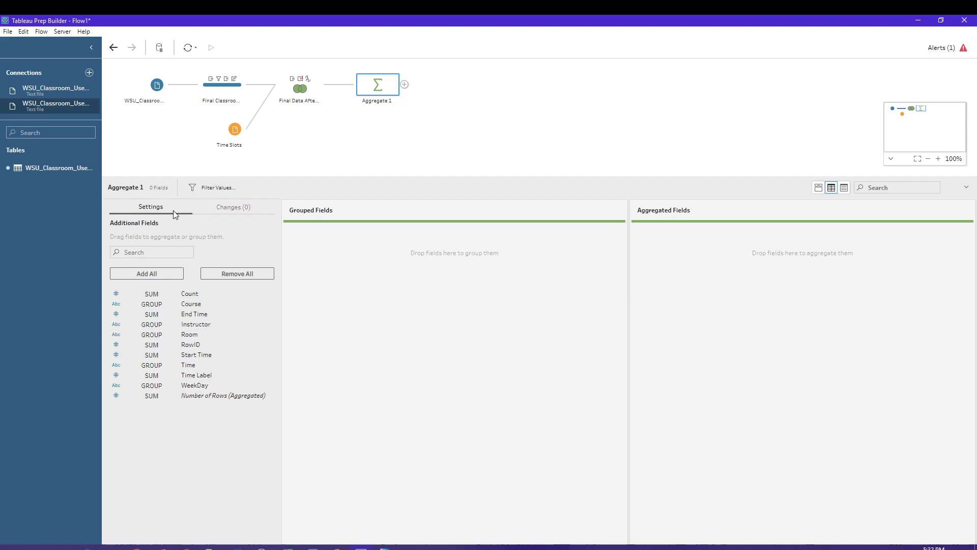
pyautogui.rightClick(389, 91)
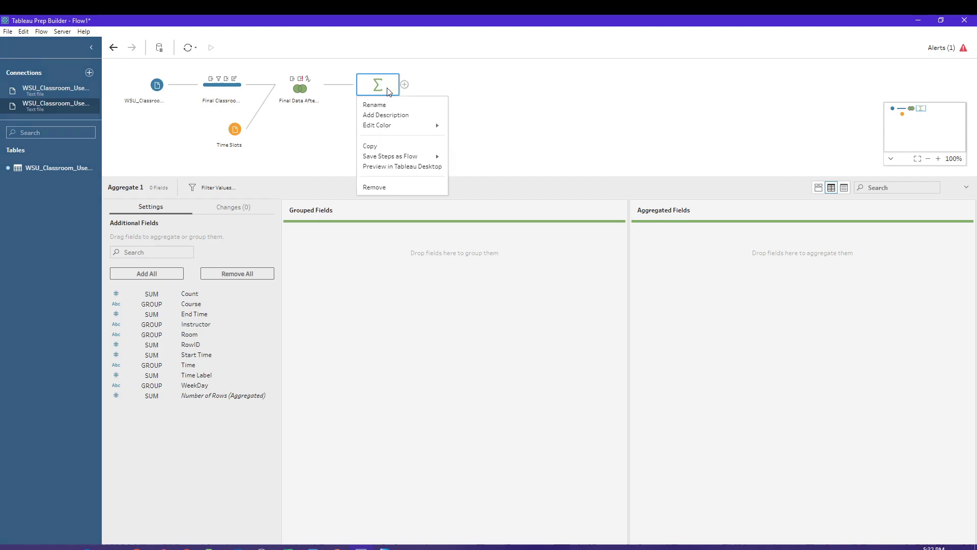
pyautogui.click(384, 188)
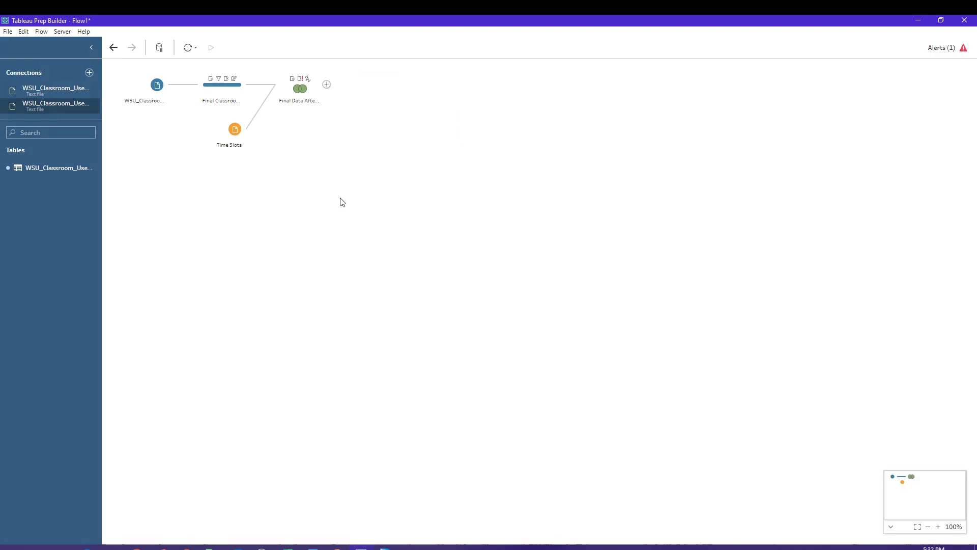
# - Add an Aggregate step after Final Data After Join, grouping by WeekDay and Time Label and summing Count
pyautogui.click(326, 85)
pyautogui.click(347, 119)
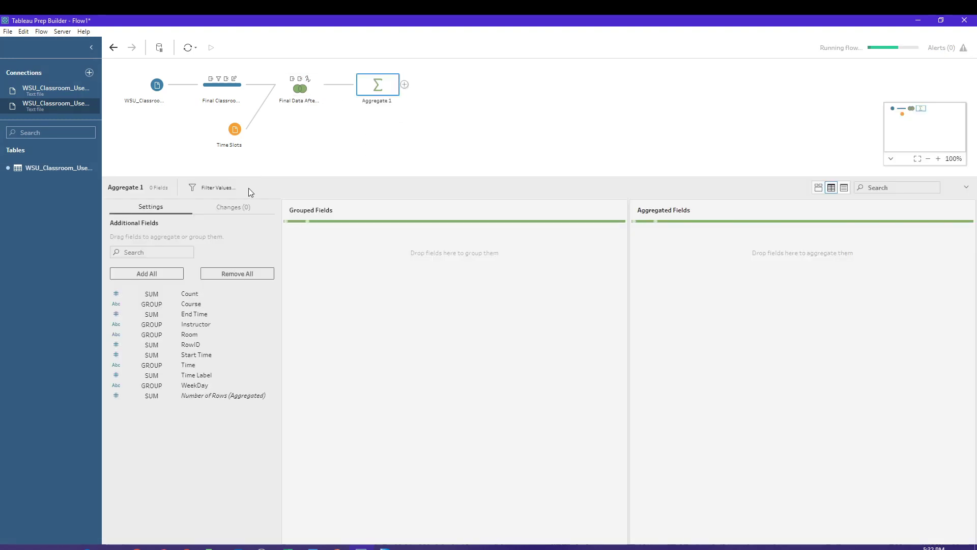
pyautogui.click(228, 209)
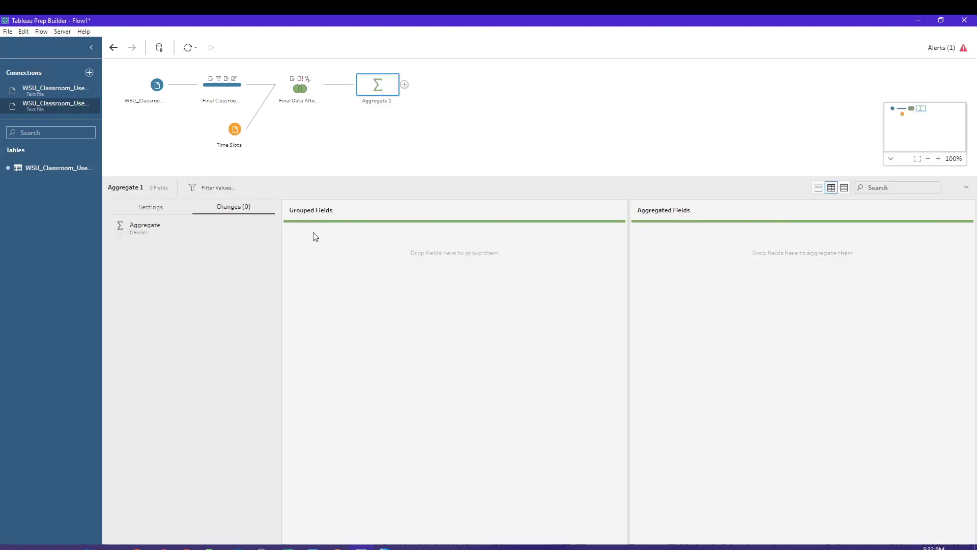
pyautogui.click(145, 206)
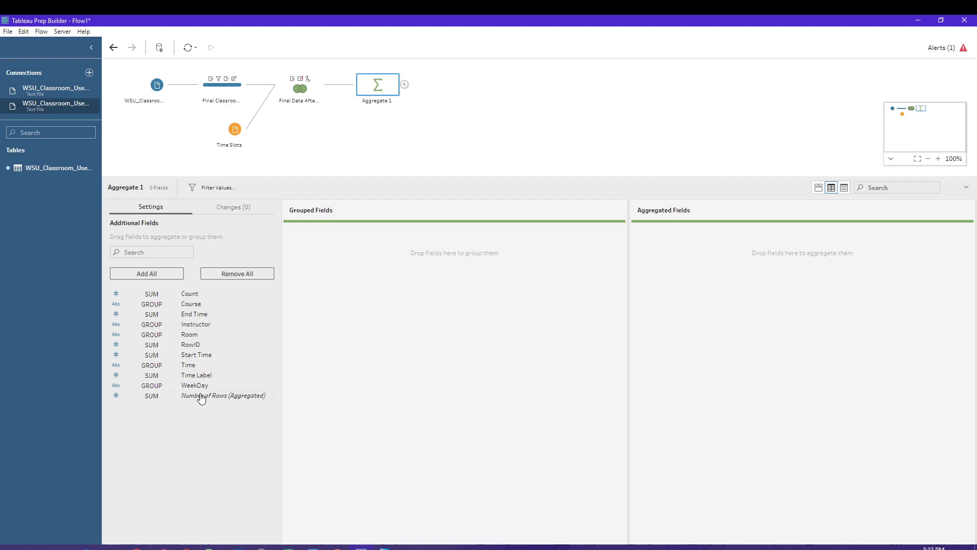
pyautogui.moveTo(197, 389); pyautogui.dragTo(349, 306)
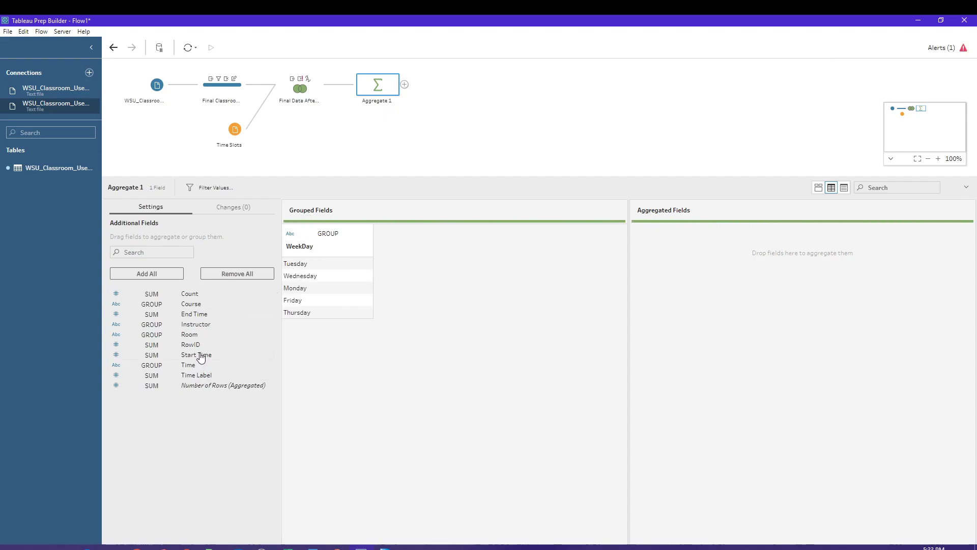
pyautogui.moveTo(203, 375); pyautogui.dragTo(417, 264)
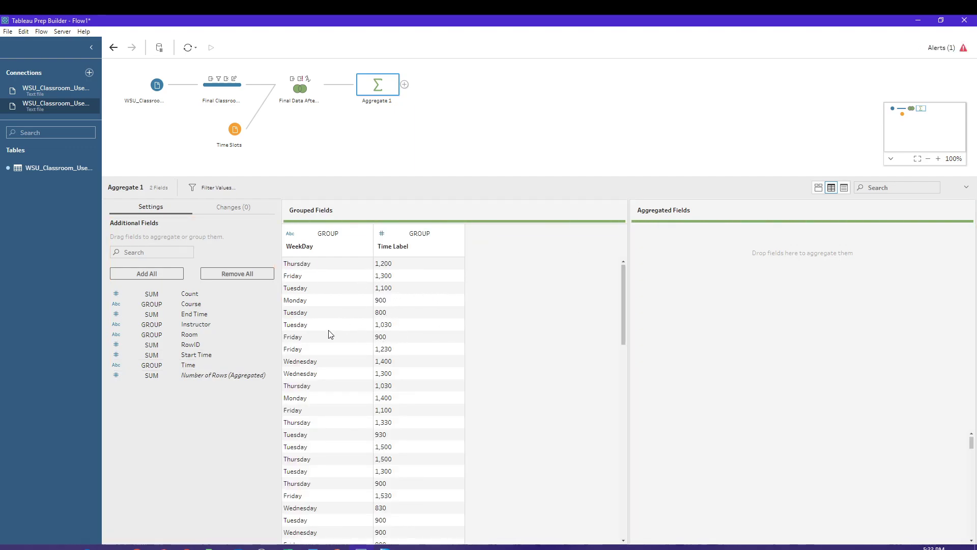
pyautogui.click(189, 297)
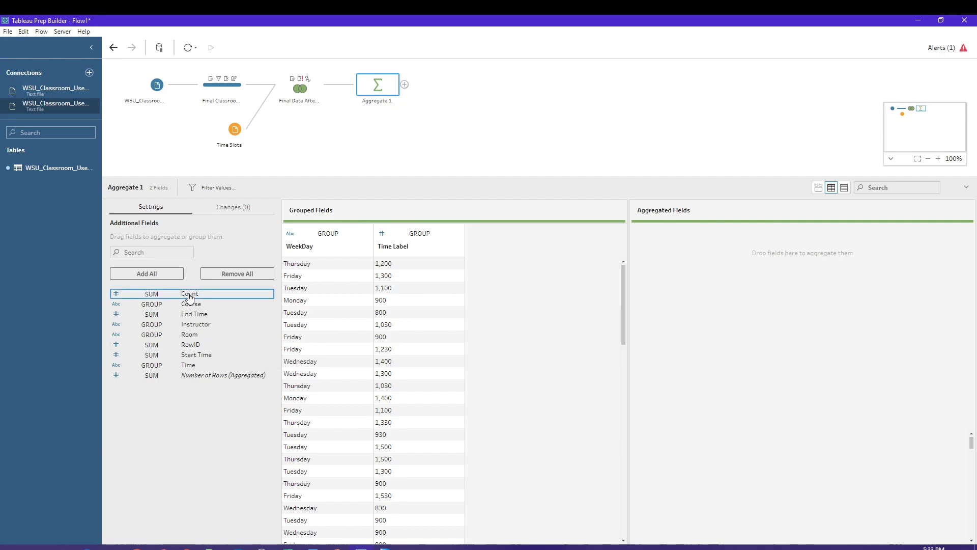
pyautogui.moveTo(189, 297); pyautogui.dragTo(676, 289)
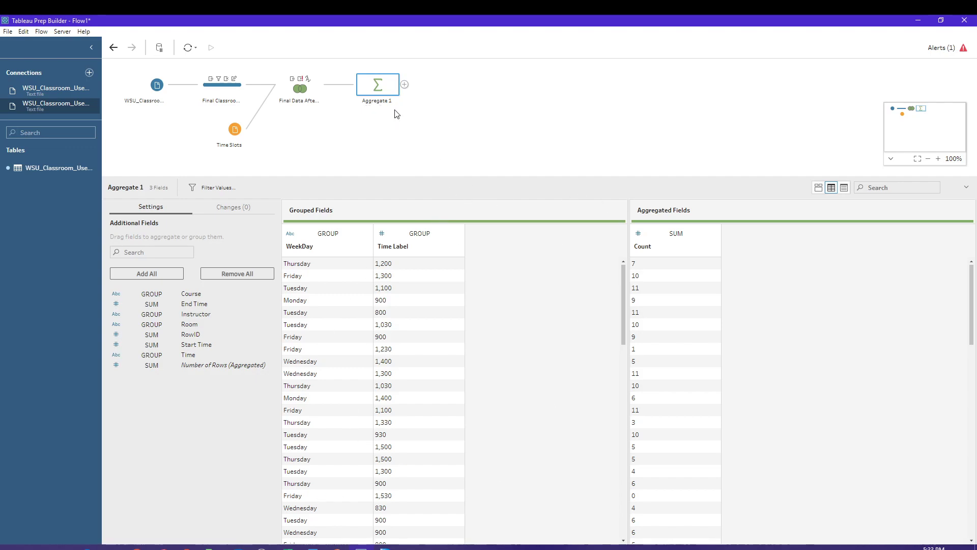
# - Add an Output step after the Aggregate step and widen its save settings area
pyautogui.click(405, 85)
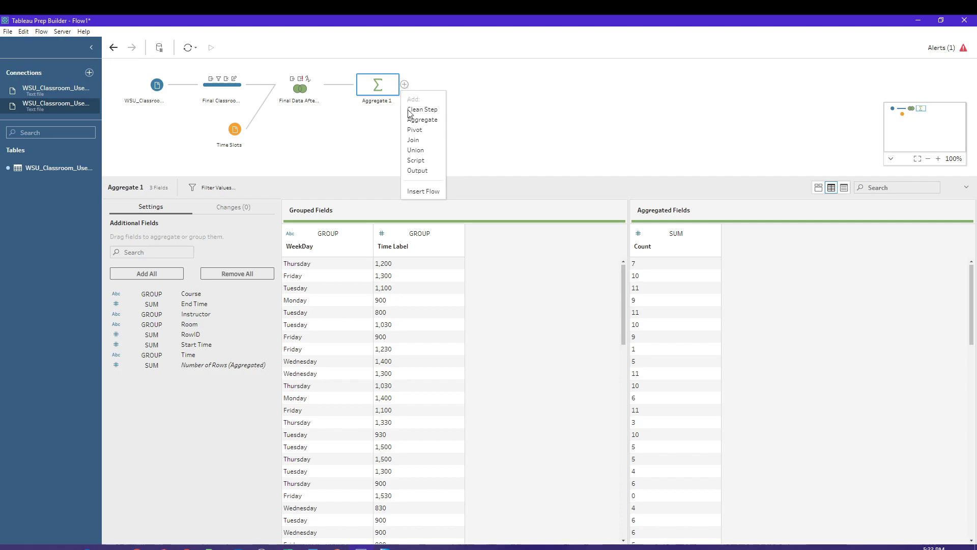
pyautogui.click(436, 169)
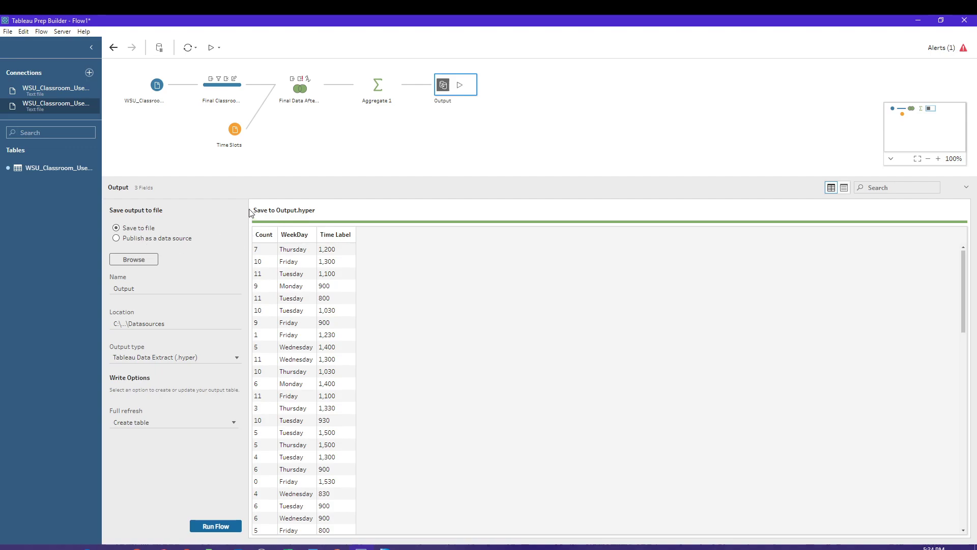
pyautogui.moveTo(245, 209); pyautogui.dragTo(368, 209)
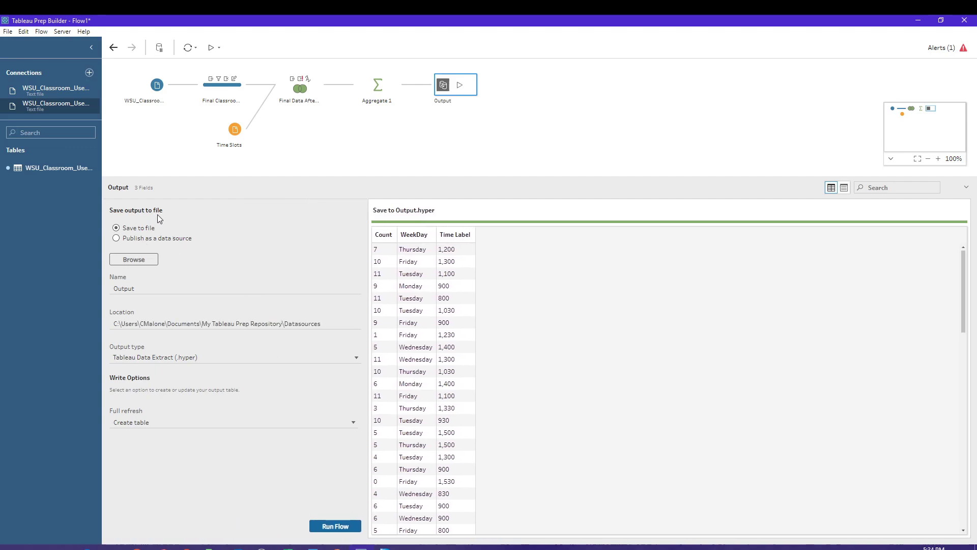
# - Set the output file name to Summaries in the folder D:\Teaching\DSCI310\Fall2020\WSU Classroom Use\Tableau Prep
pyautogui.click(133, 259)
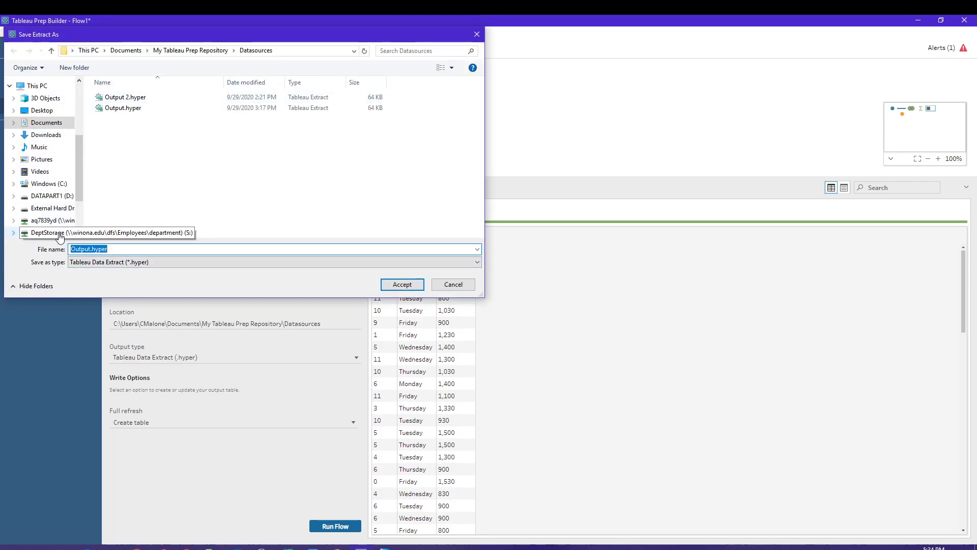
pyautogui.click(56, 195)
pyautogui.scroll(-8, 150, 214)
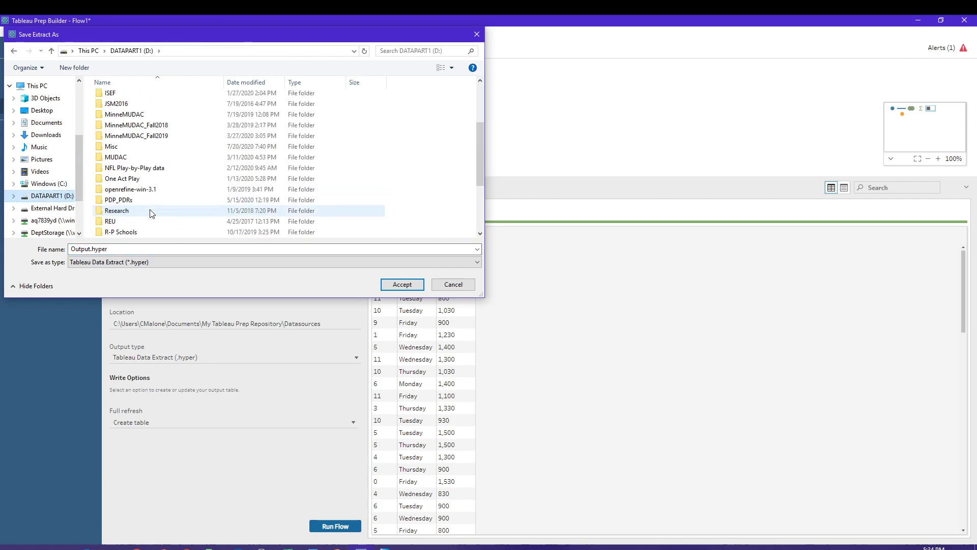
pyautogui.doubleClick(129, 203)
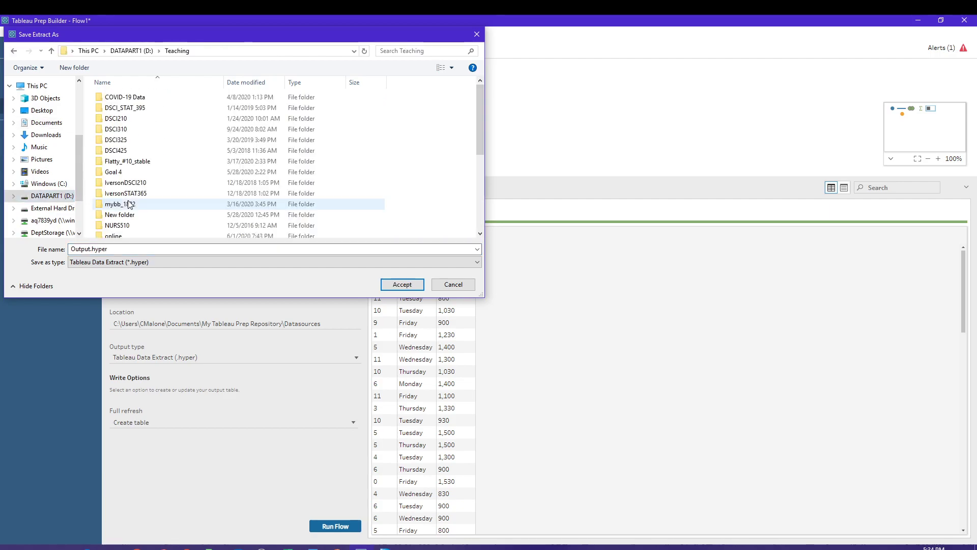
pyautogui.click(117, 130)
pyautogui.doubleClick(116, 130)
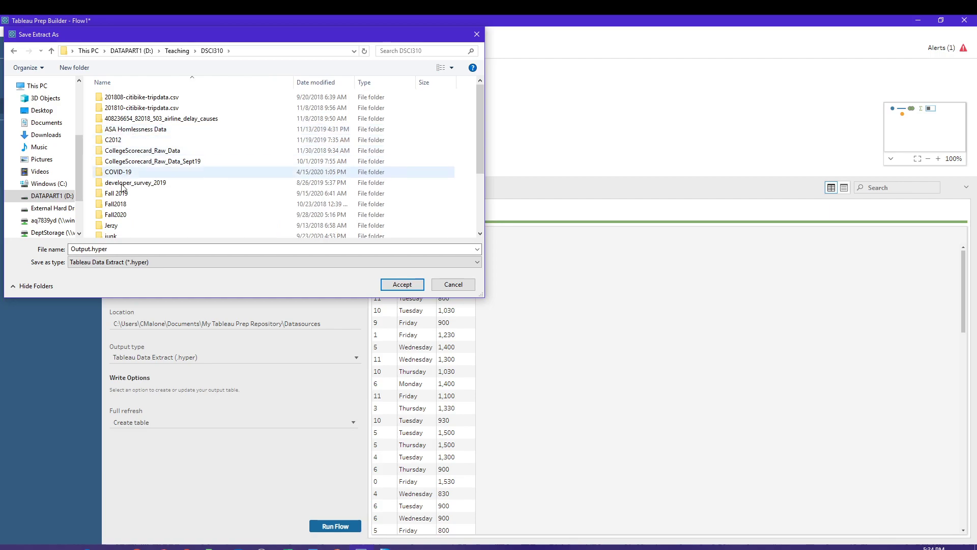
pyautogui.doubleClick(122, 215)
pyautogui.doubleClick(128, 109)
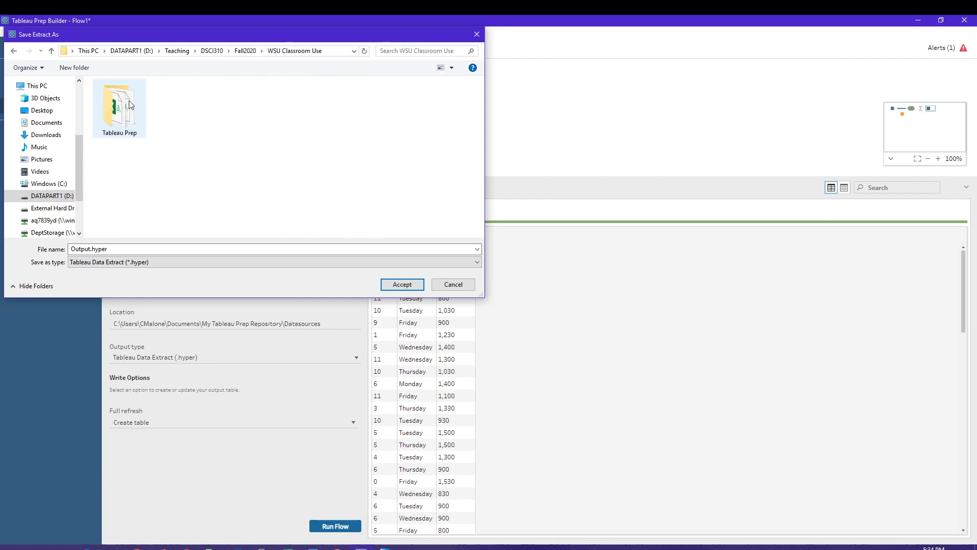
pyautogui.doubleClick(129, 98)
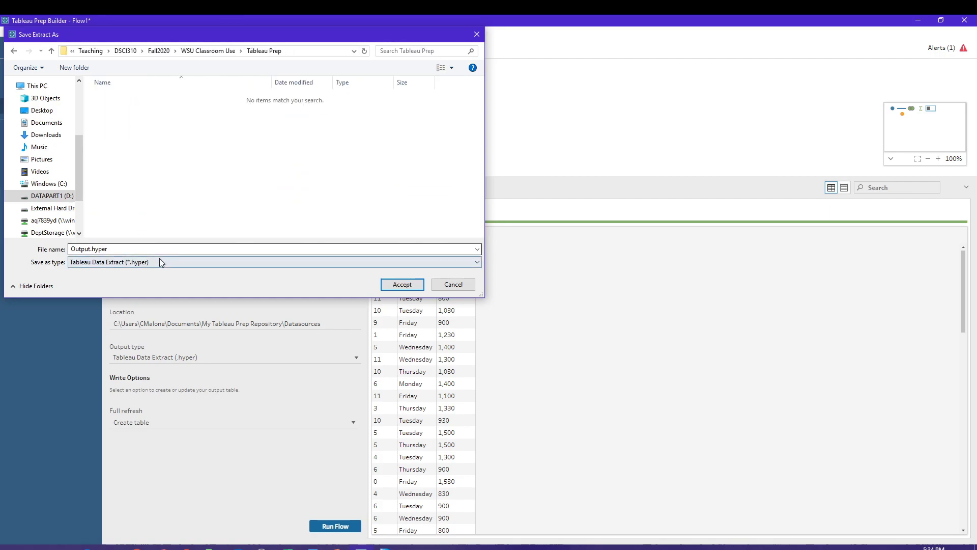
pyautogui.doubleClick(89, 250)
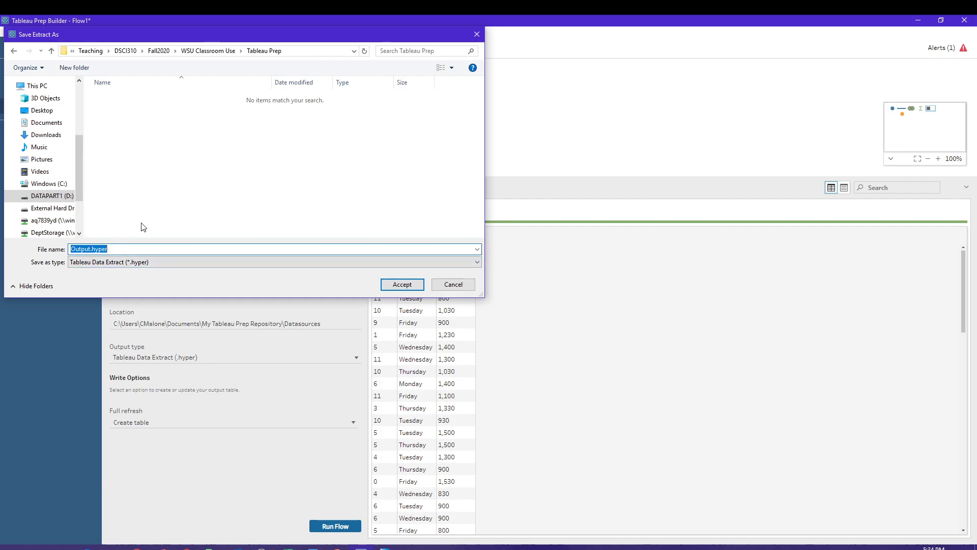
pyautogui.write('Summaries')
pyautogui.click(402, 284)
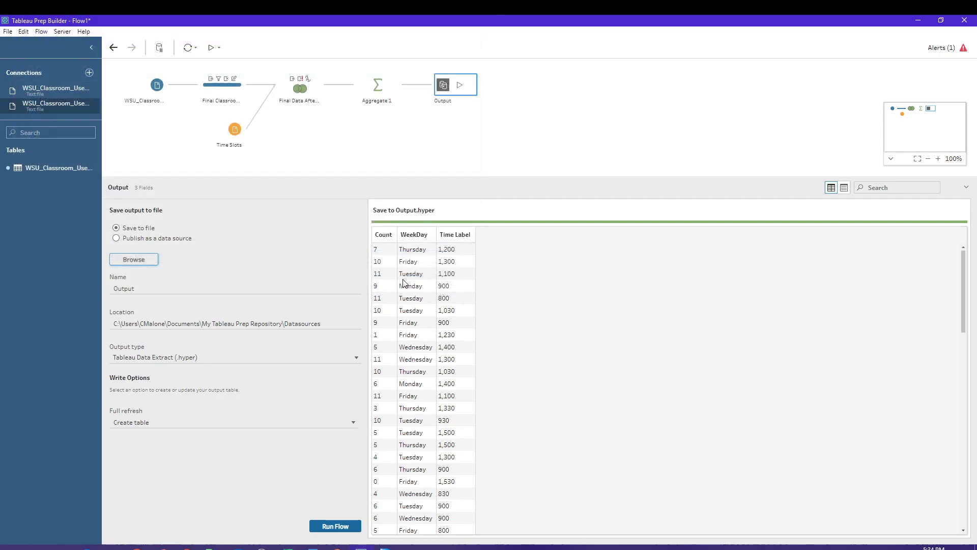
# - Set the output type to Comma Separated Values (.csv) and try to run the flow
pyautogui.click(187, 354)
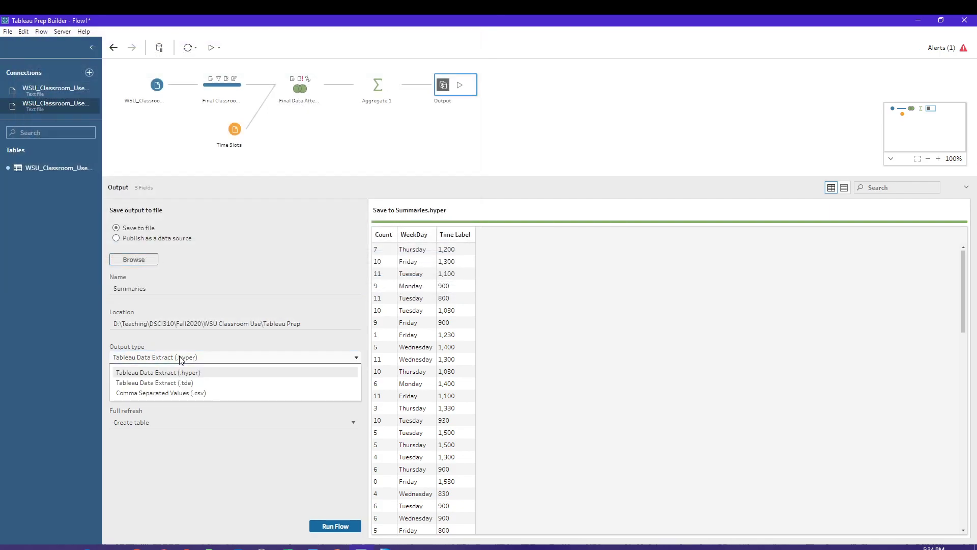
pyautogui.click(175, 391)
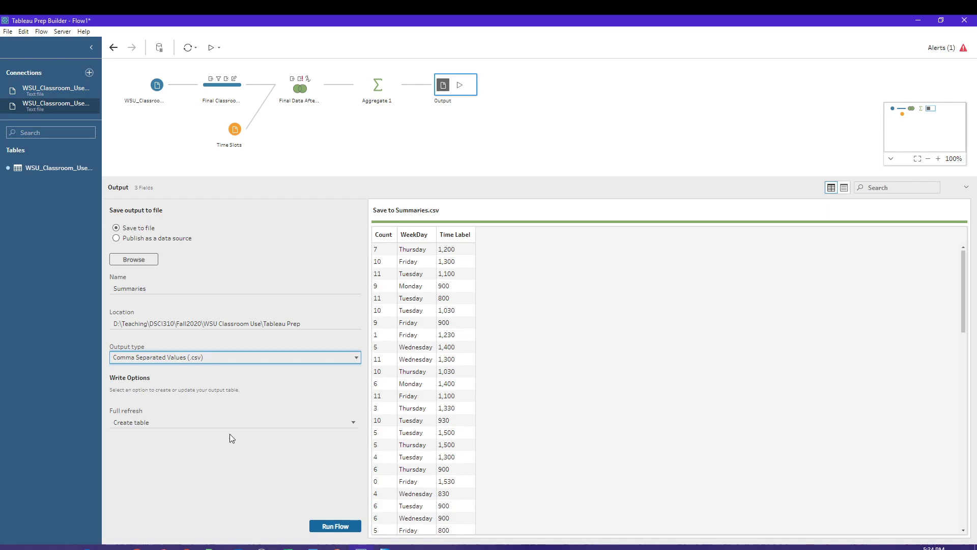
pyautogui.click(336, 526)
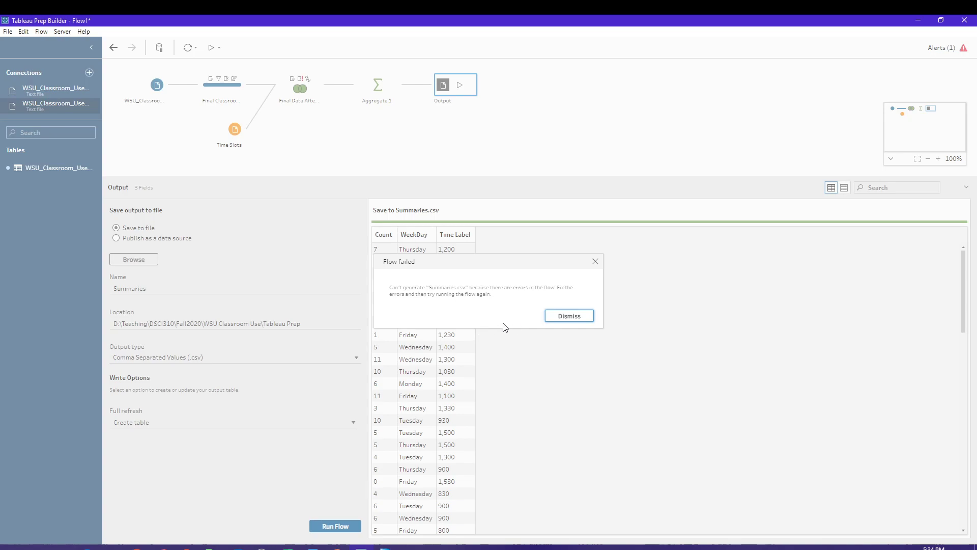
# - Dismiss the flow error, check the Tableau Prep folder in File Explorer for the output file, and try running the flow again
pyautogui.click(569, 317)
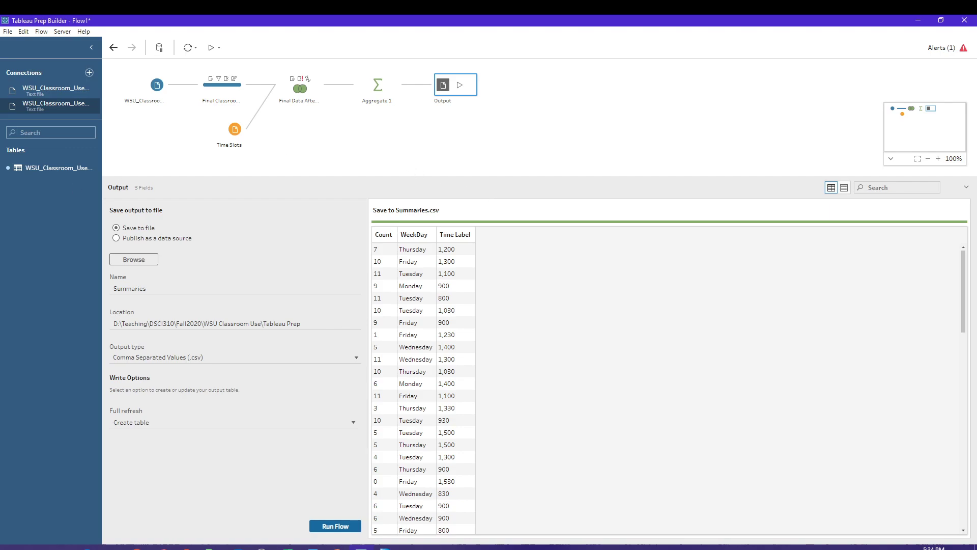
pyautogui.hotkey('alt', 'Tab')
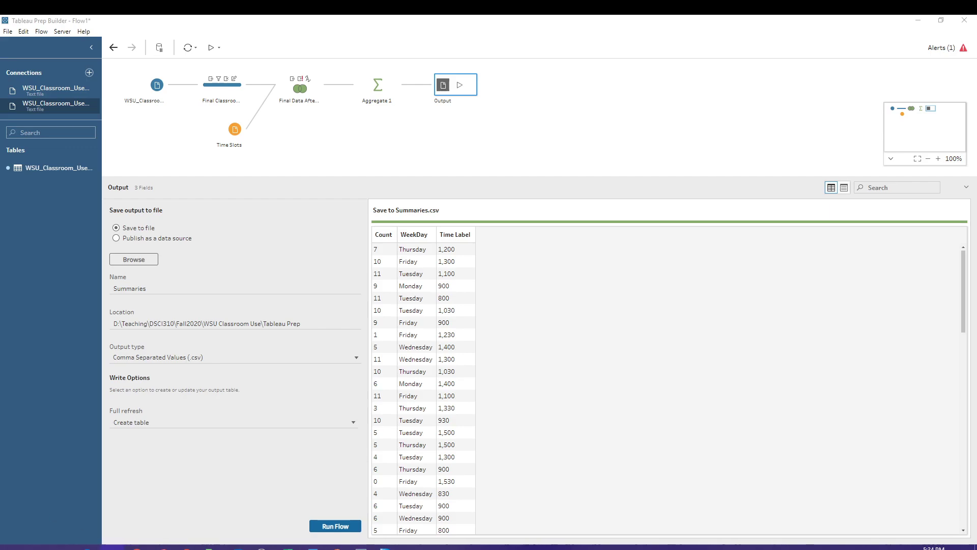
pyautogui.moveTo(333, 549); pyautogui.dragTo(466, 116)
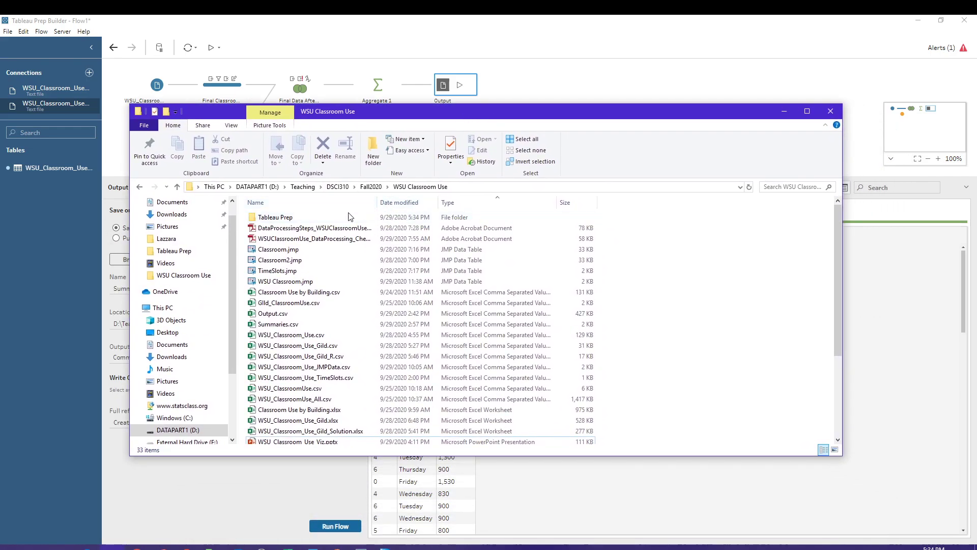
pyautogui.doubleClick(285, 217)
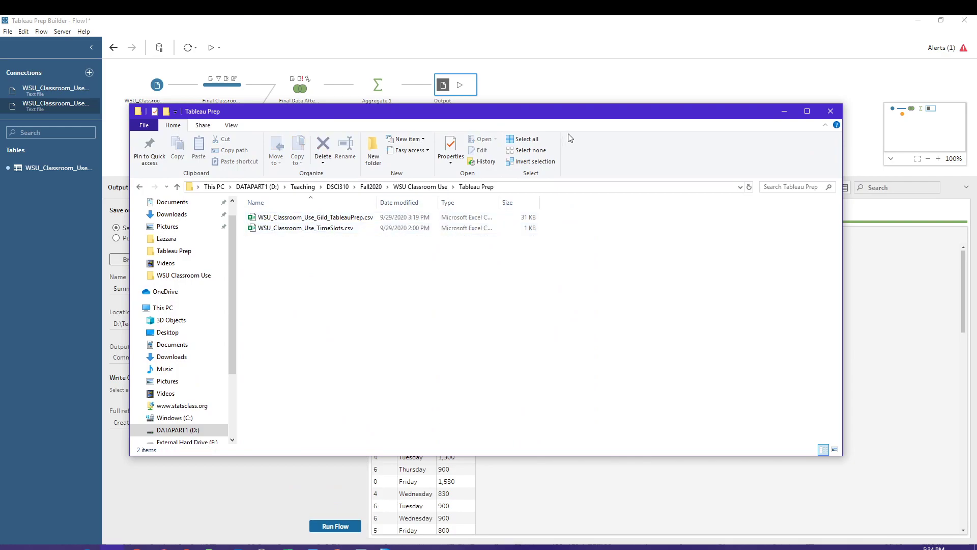
pyautogui.moveTo(585, 110); pyautogui.dragTo(0, 191)
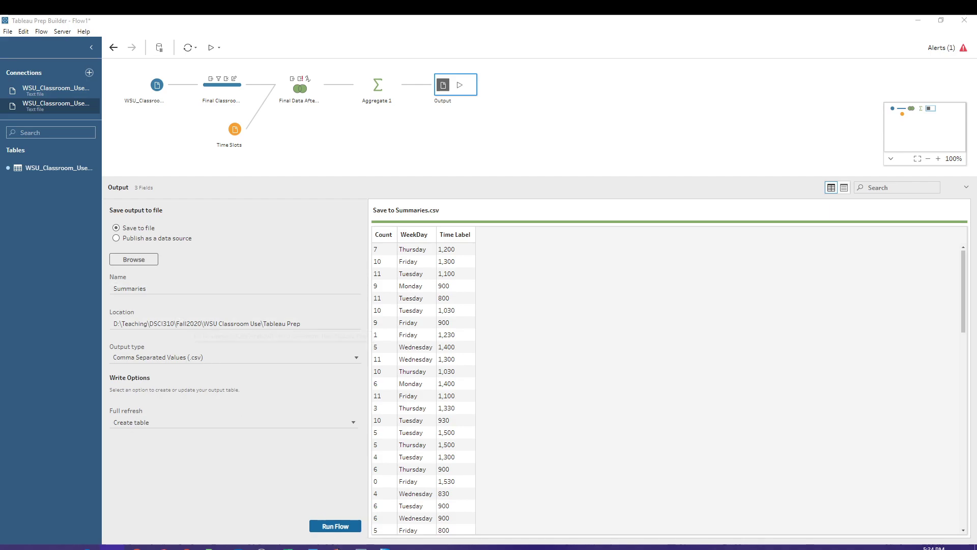
pyautogui.click(338, 526)
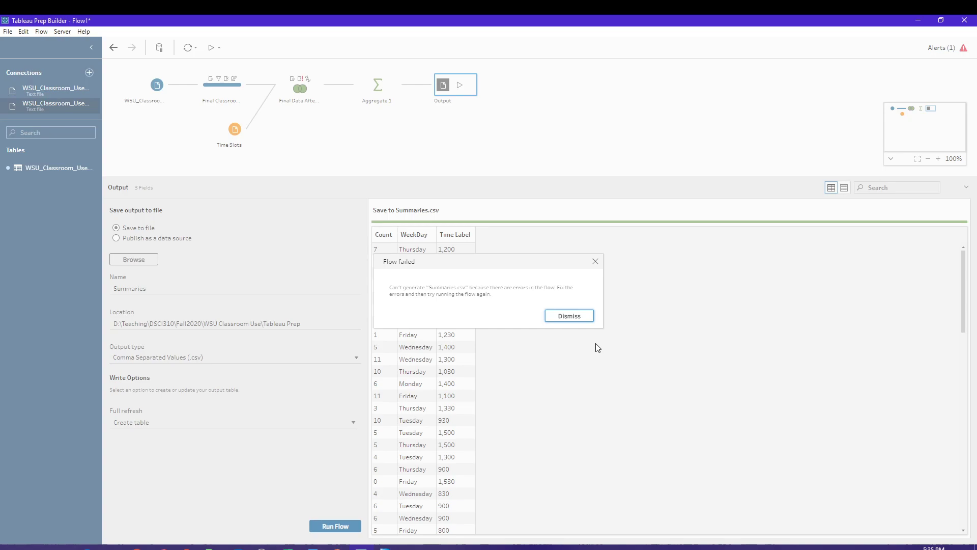
pyautogui.click(570, 315)
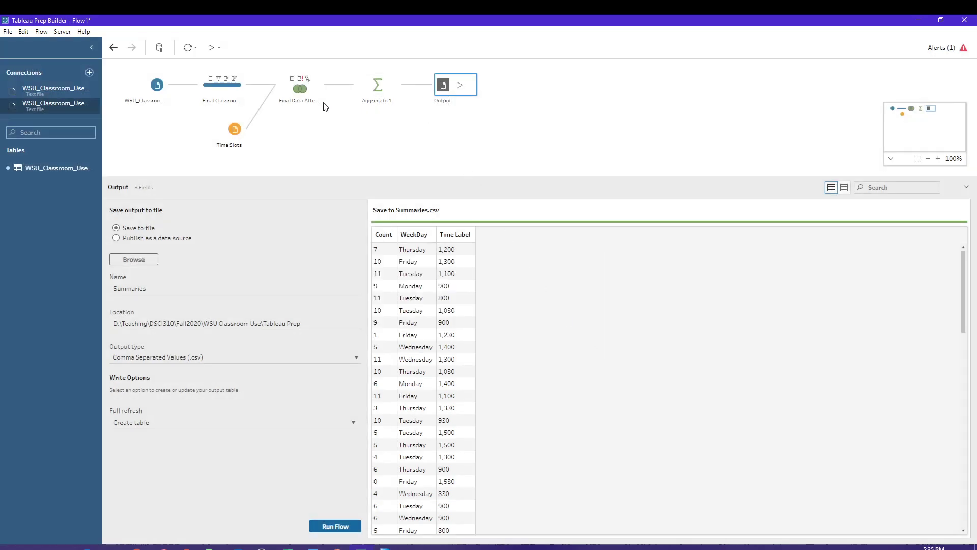
# - Delete the three Remove Field changes for Merge ID and Merge ID-1 from the Final Data After Join step
pyautogui.moveTo(302, 82)
pyautogui.click(307, 82)
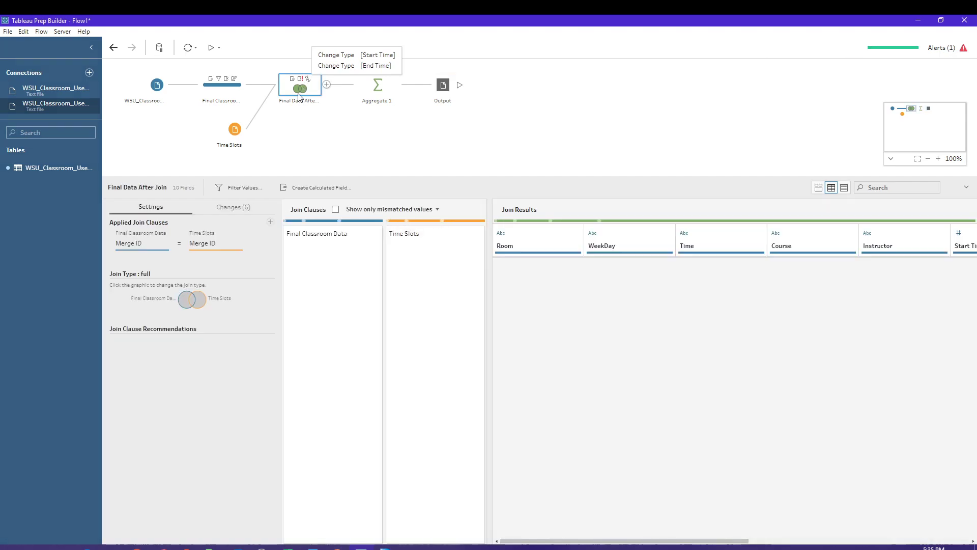
pyautogui.click(233, 206)
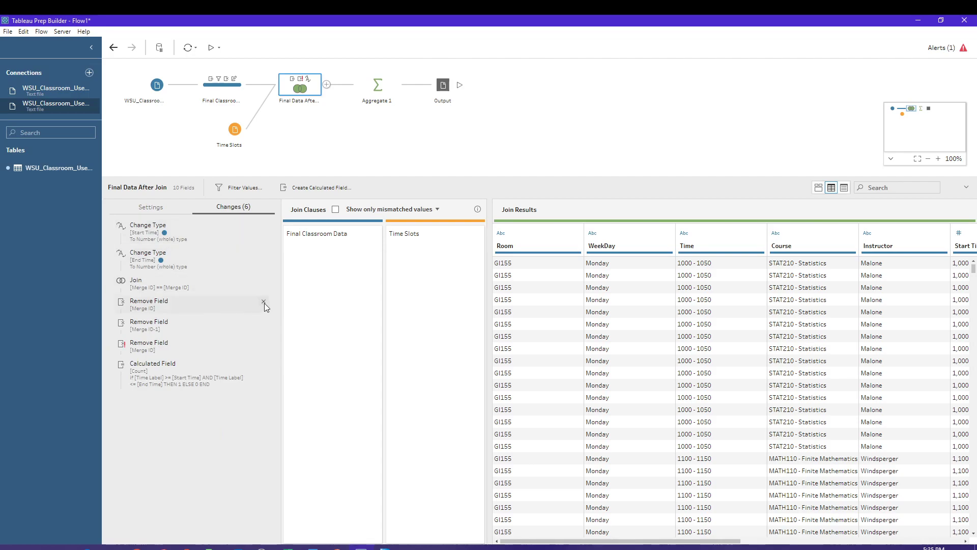
pyautogui.click(263, 302)
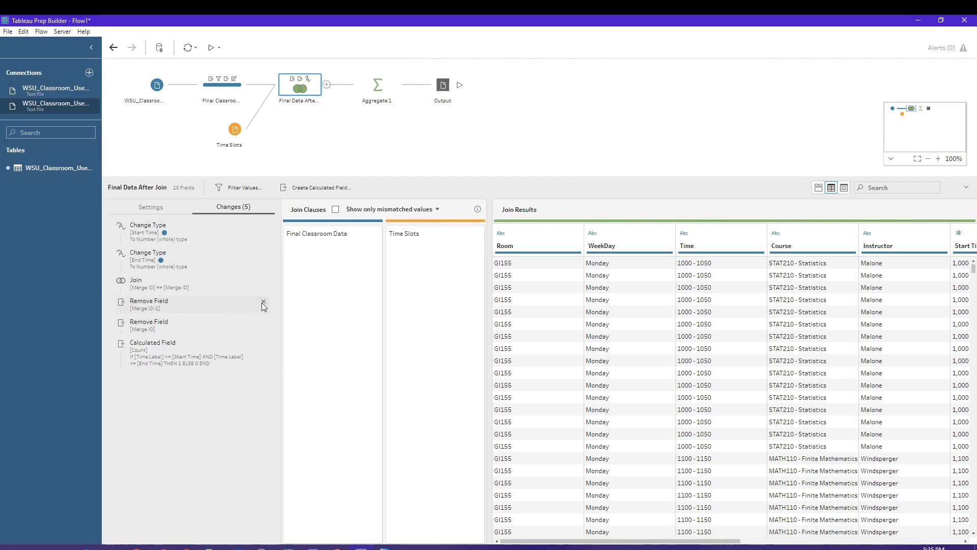
pyautogui.click(263, 302)
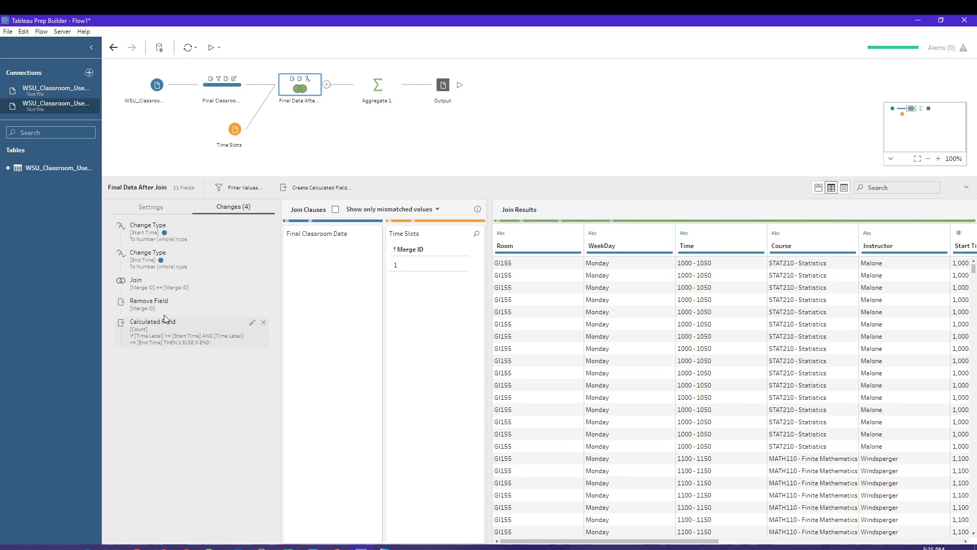
pyautogui.click(263, 302)
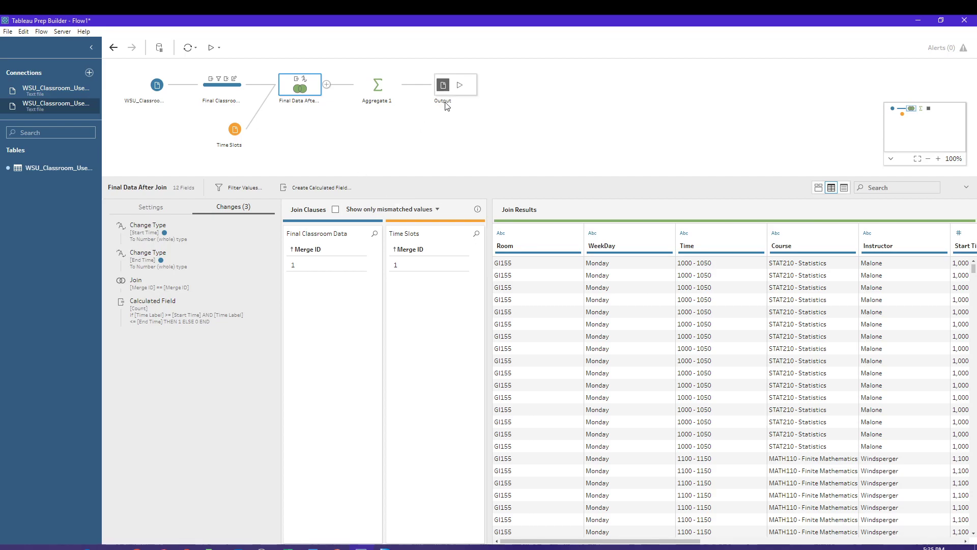
# - Run the flow from the Output step and open Summaries.csv from the Tableau Prep folder in Excel
pyautogui.click(460, 85)
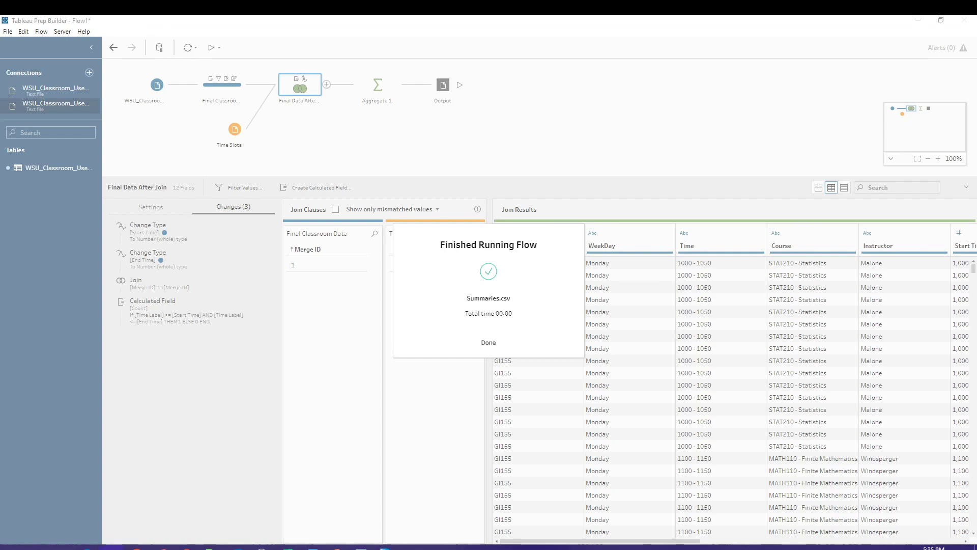
pyautogui.moveTo(1, 363); pyautogui.dragTo(610, 106)
pyautogui.doubleClick(334, 209)
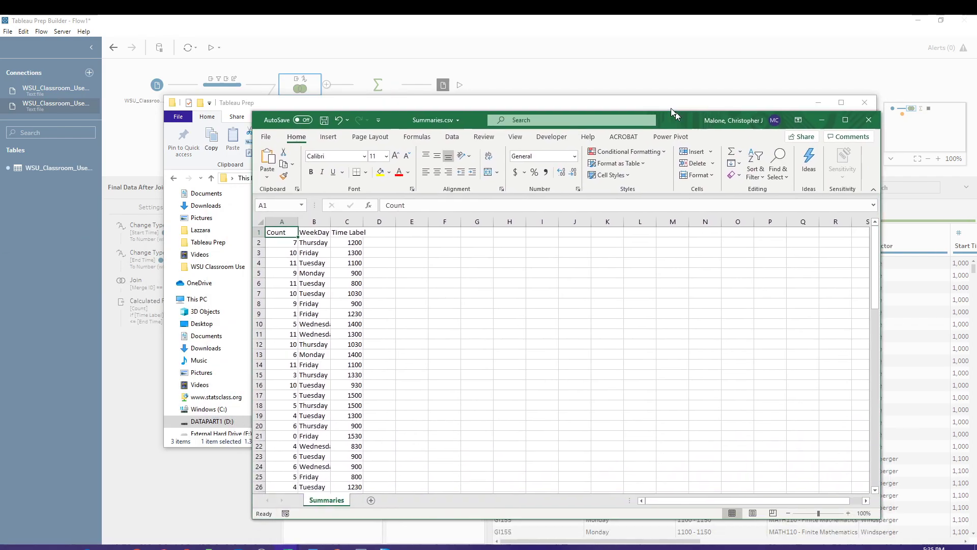
# - Reposition and enlarge the Summaries.csv workbook window, and widen the WeekDay and Time Label columns
pyautogui.moveTo(670, 108); pyautogui.dragTo(529, 71)
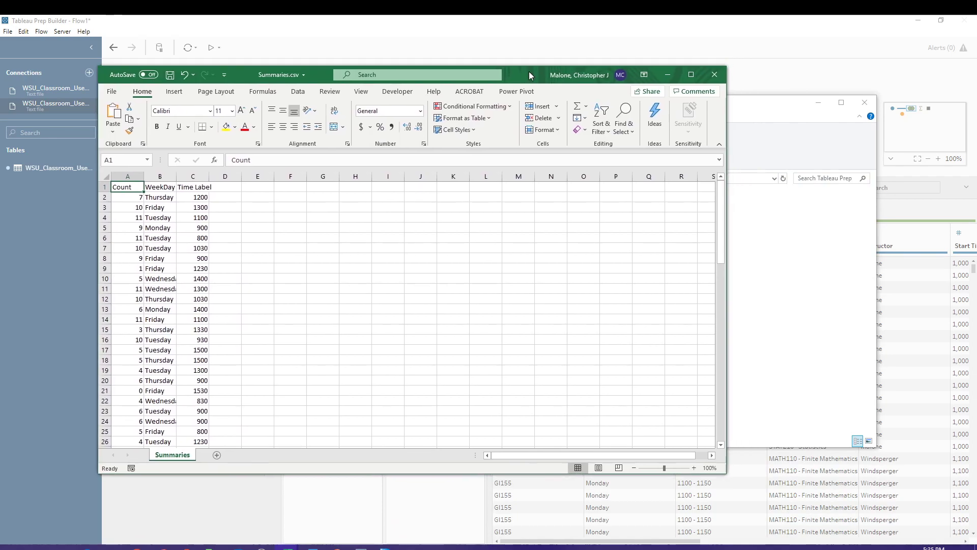
pyautogui.moveTo(730, 237); pyautogui.dragTo(879, 237)
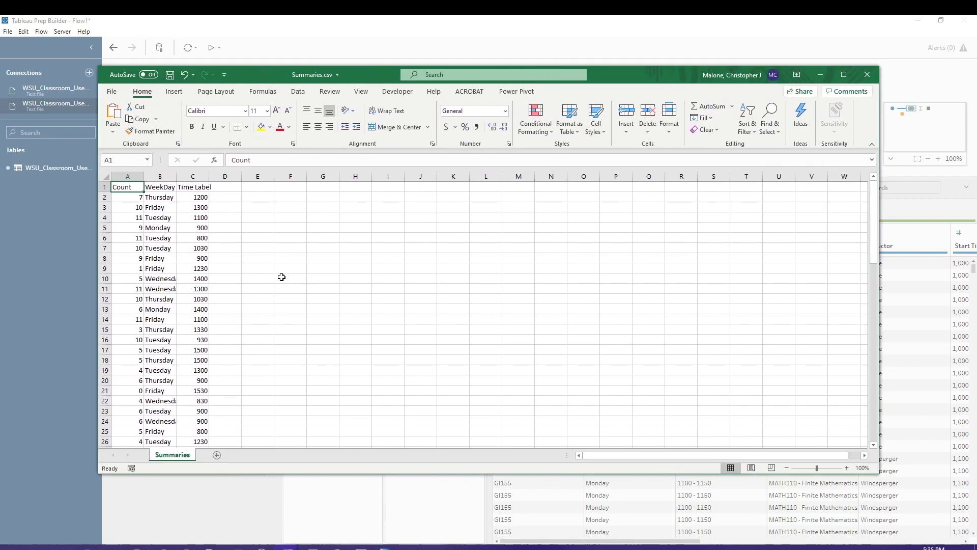
pyautogui.moveTo(176, 174); pyautogui.dragTo(229, 176)
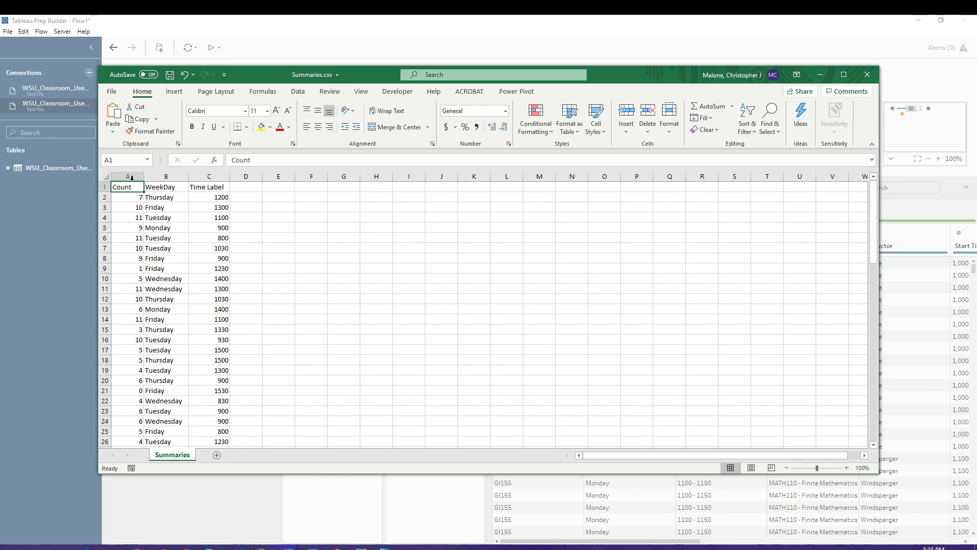
# - Sort the whole Summaries sheet by WeekDay from A to Z, and by Time Label from smallest to largest as second level
pyautogui.click(106, 176)
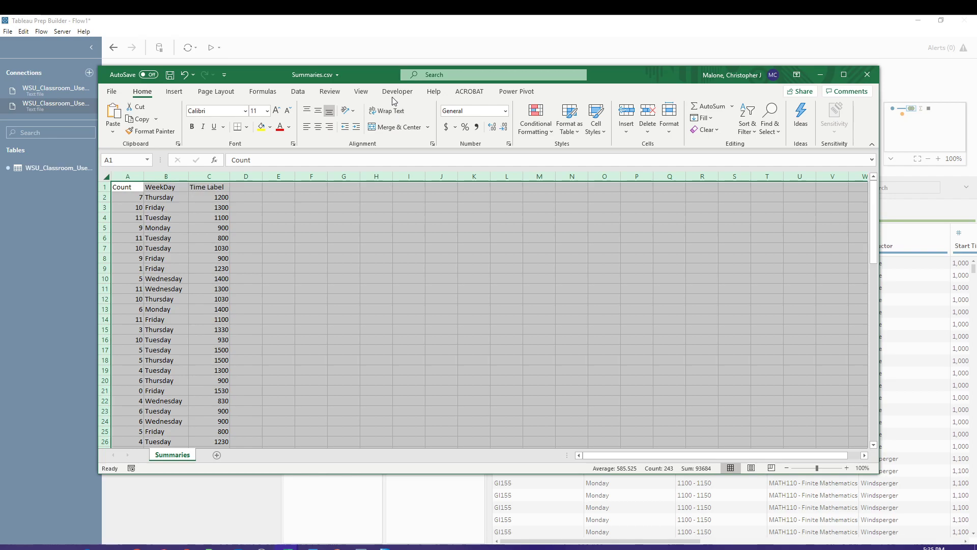
pyautogui.click(297, 92)
pyautogui.click(494, 118)
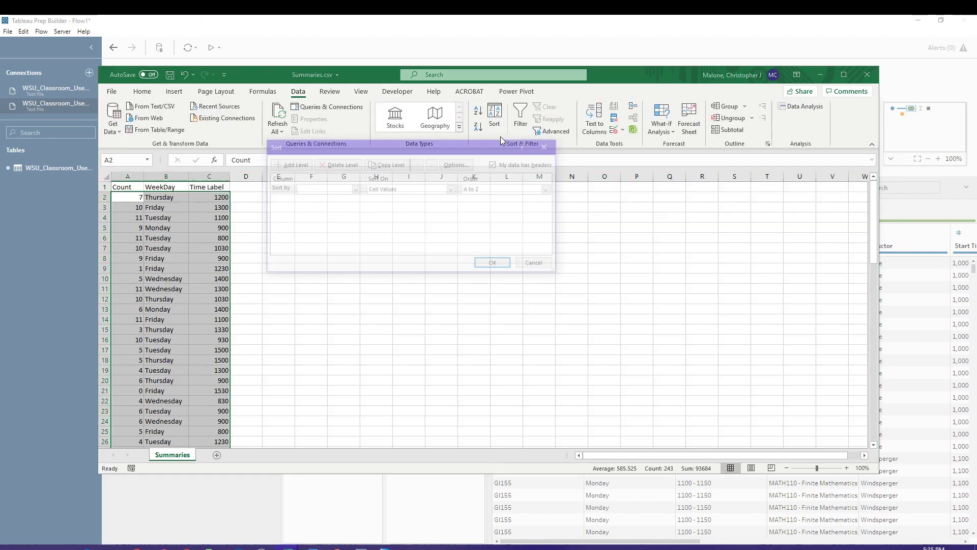
pyautogui.click(354, 189)
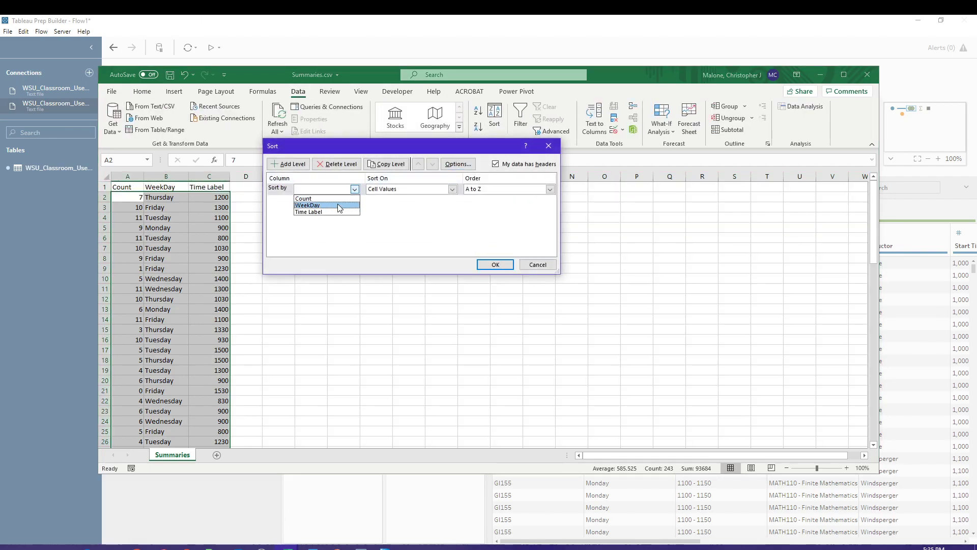
pyautogui.click(339, 206)
pyautogui.click(293, 164)
pyautogui.click(354, 200)
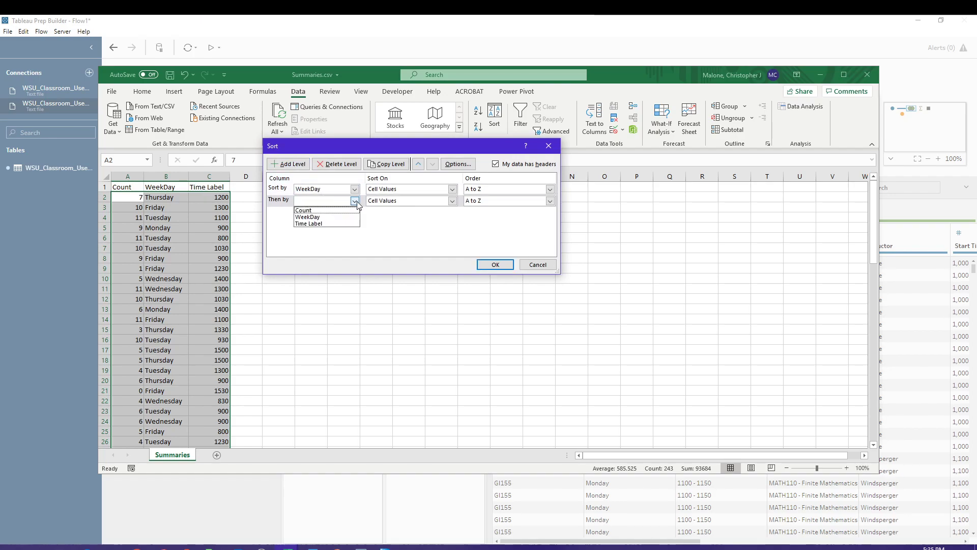
pyautogui.click(334, 227)
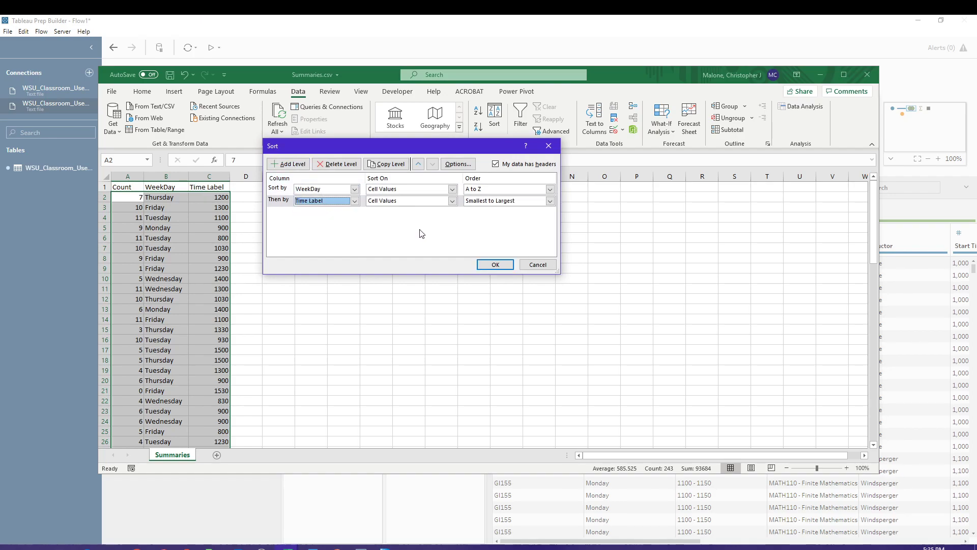
pyautogui.click(493, 264)
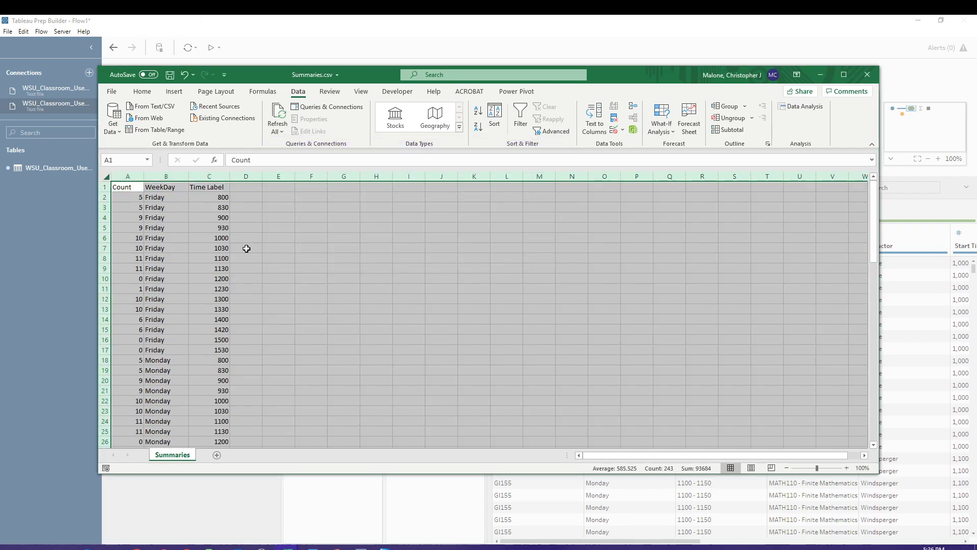
pyautogui.click(210, 236)
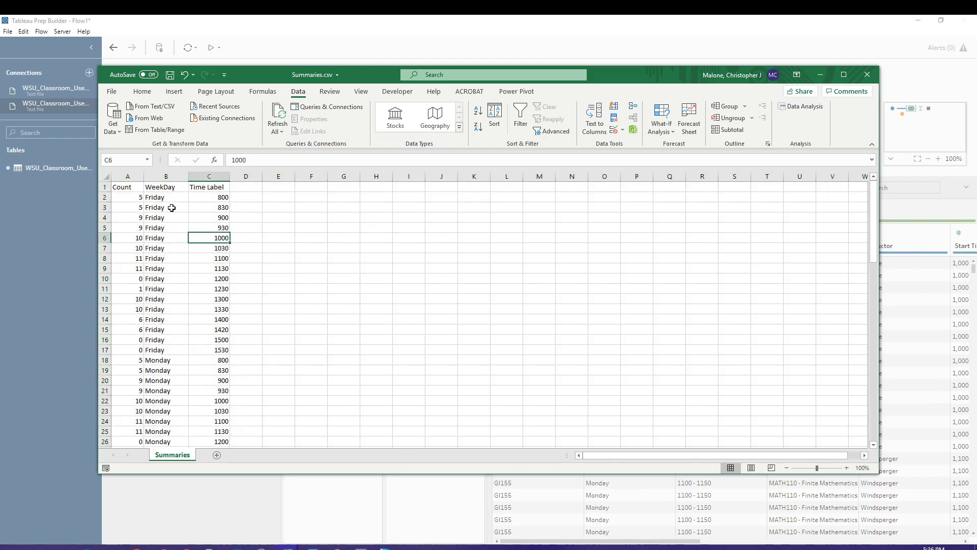
# - Examine the Monday counts in A18:A33 and the Monday rows for the 1500 and 1530 time labels
pyautogui.scroll(-2, 197, 304)
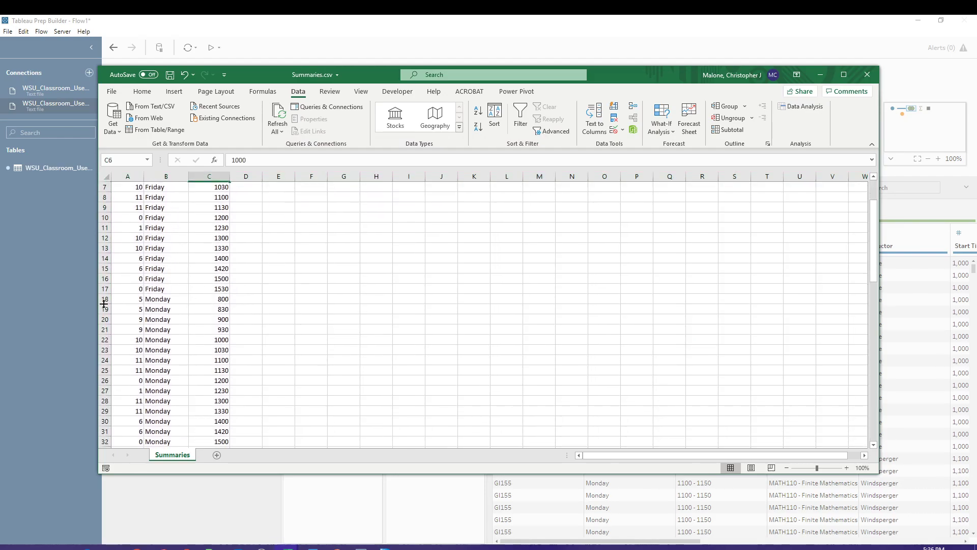
pyautogui.click(124, 298)
pyautogui.moveTo(124, 298); pyautogui.dragTo(130, 414)
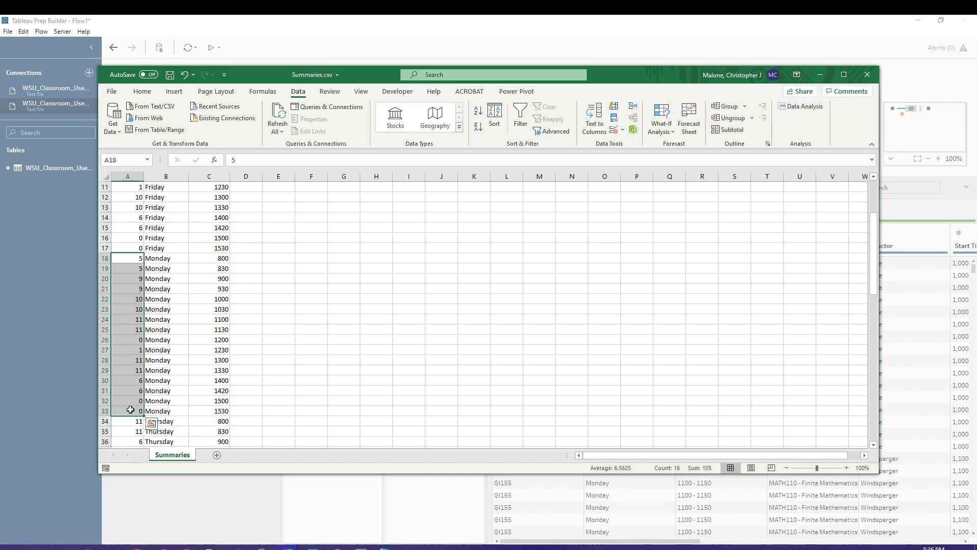
pyautogui.moveTo(130, 401); pyautogui.dragTo(224, 406)
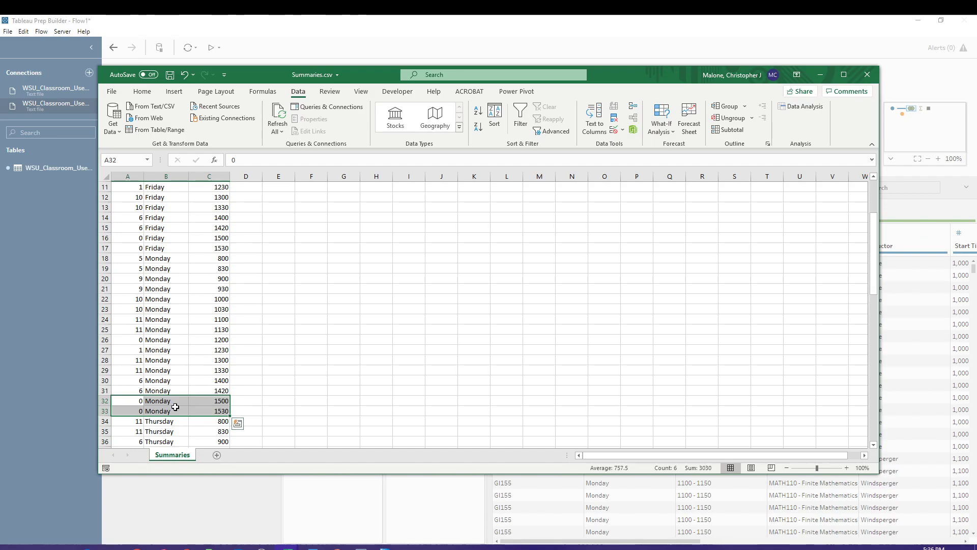
pyautogui.moveTo(136, 259); pyautogui.dragTo(138, 412)
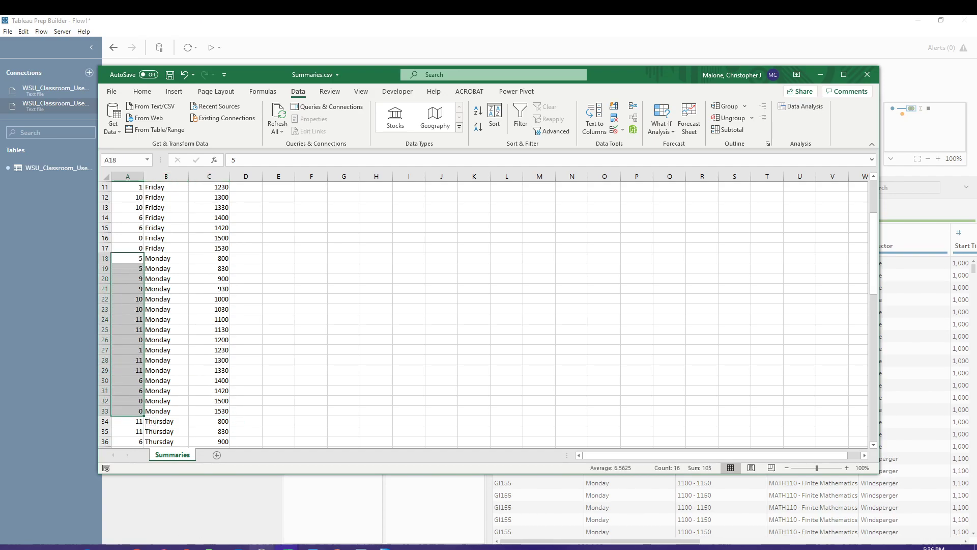
# - Switch to the WSU_Classroom_Use_Viz.pptx presentation in PowerPoint and find the GOAL slide among the thumbnails
pyautogui.click(336, 547)
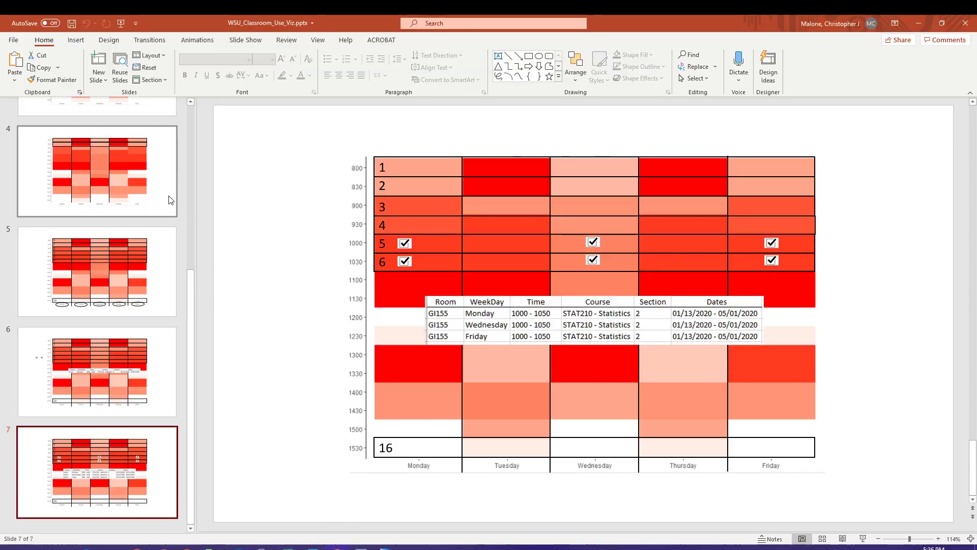
pyautogui.scroll(5, 187, 200)
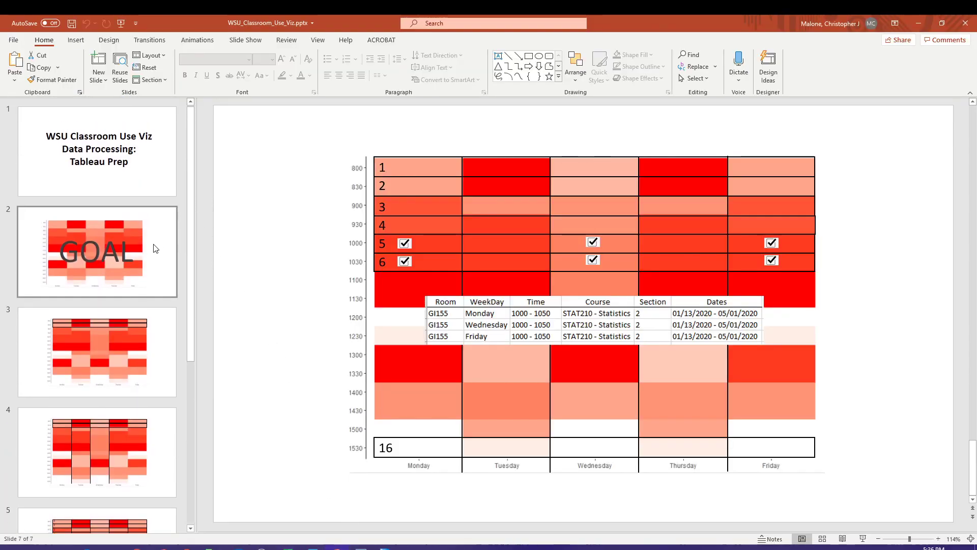